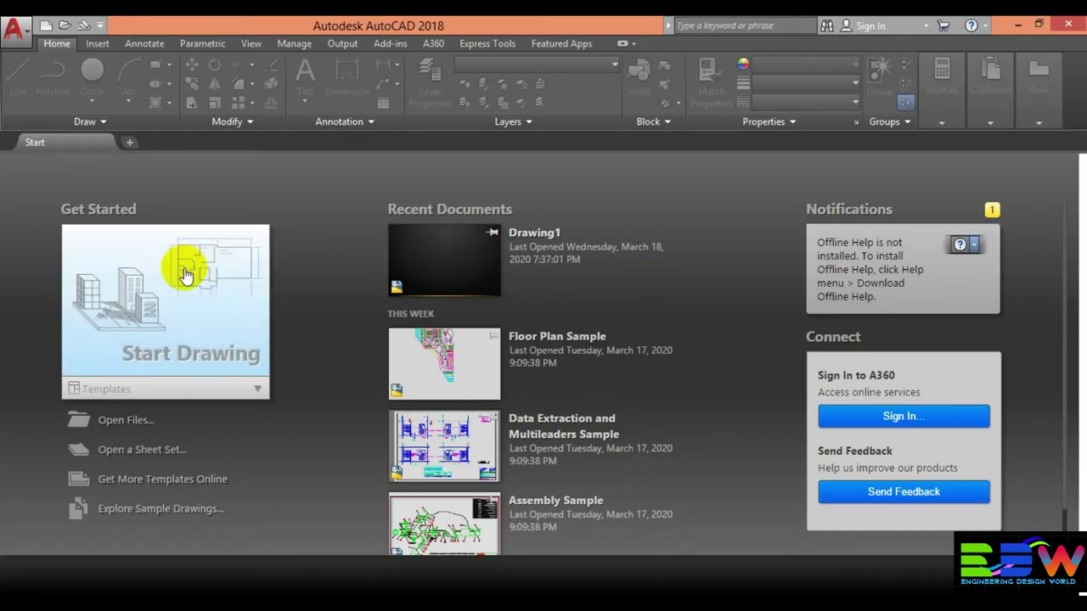
- Start a new blank drawing, Drawing1, from the Start tab
left_click(187, 291)
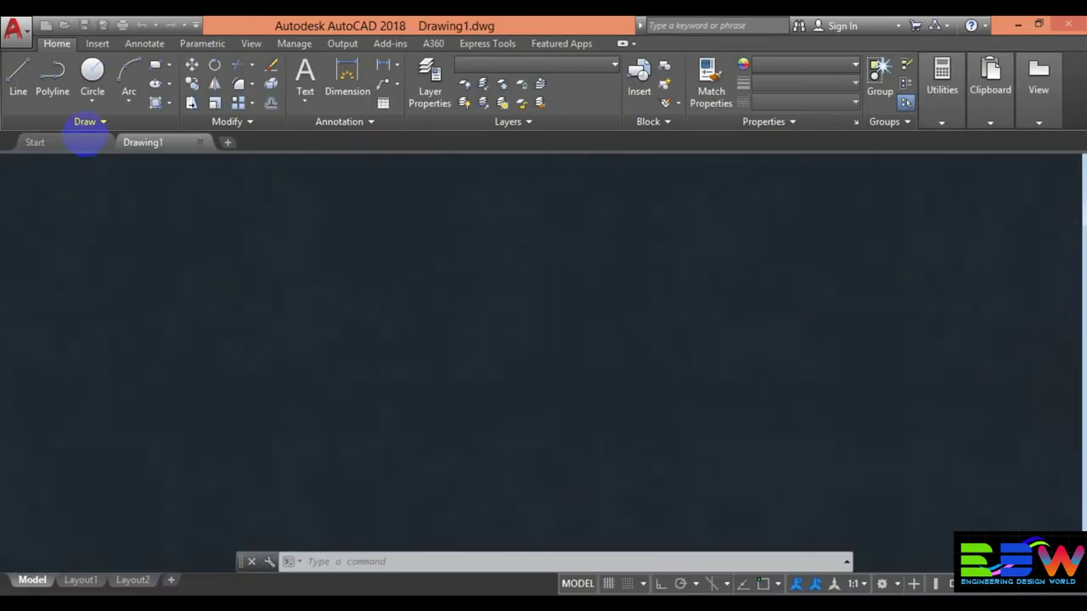
left_click(14, 30)
mouse_move(61, 409)
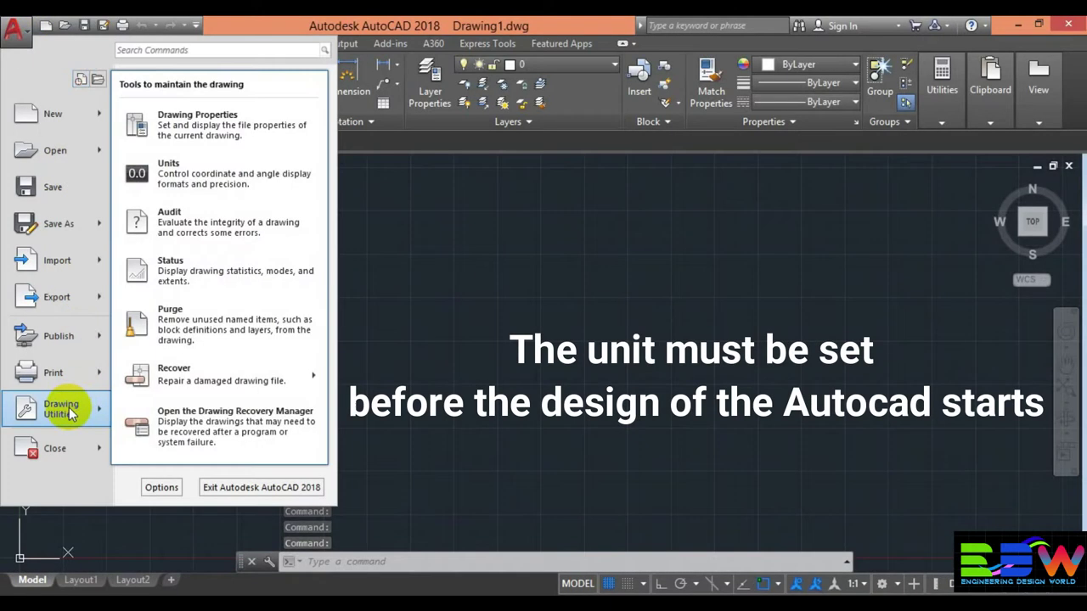
- Set Drawing Units to Decimal length, precision 0, and Millimeters insertion scale
left_click(202, 185)
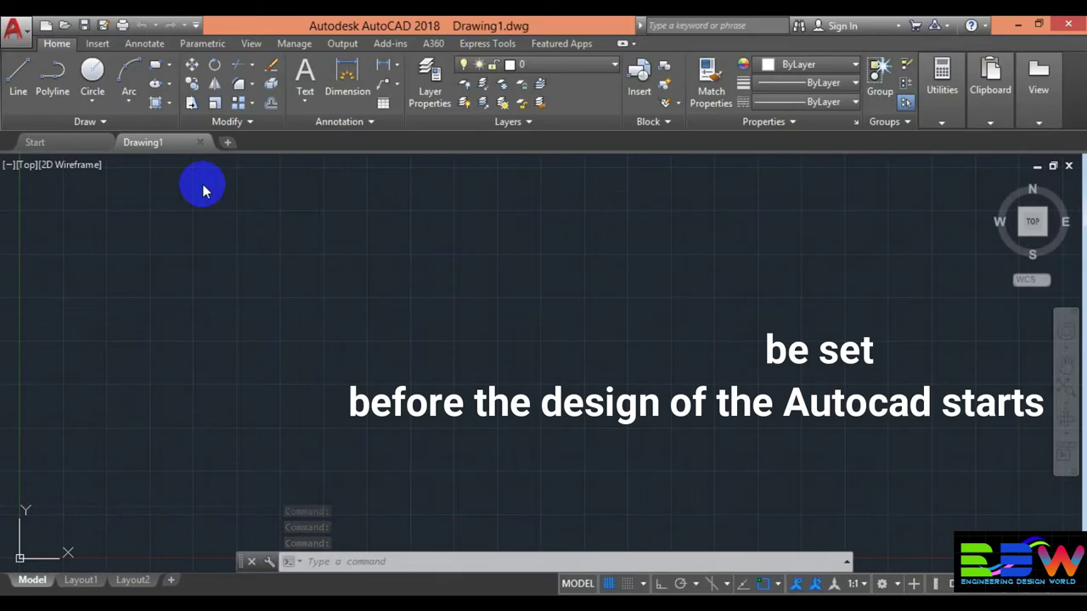
left_click(511, 204)
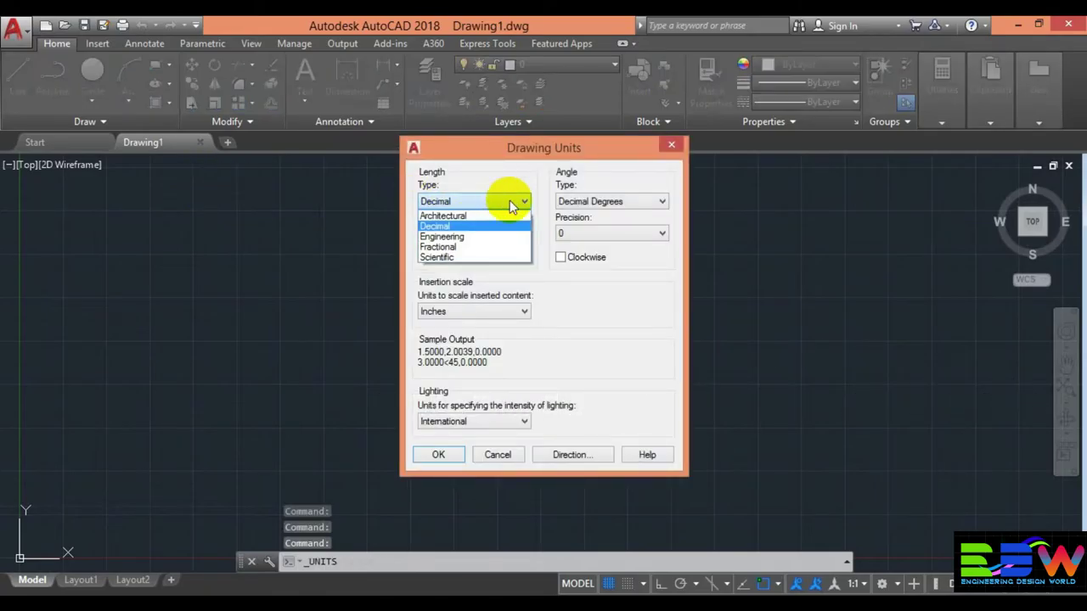
left_click(508, 226)
left_click(505, 233)
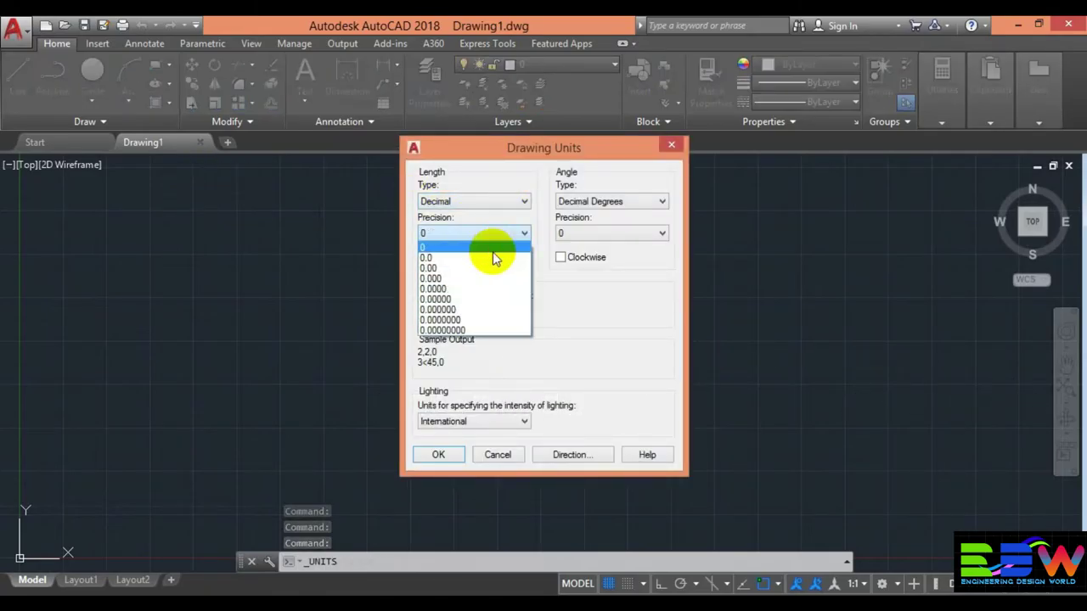
left_click(493, 249)
left_click(501, 312)
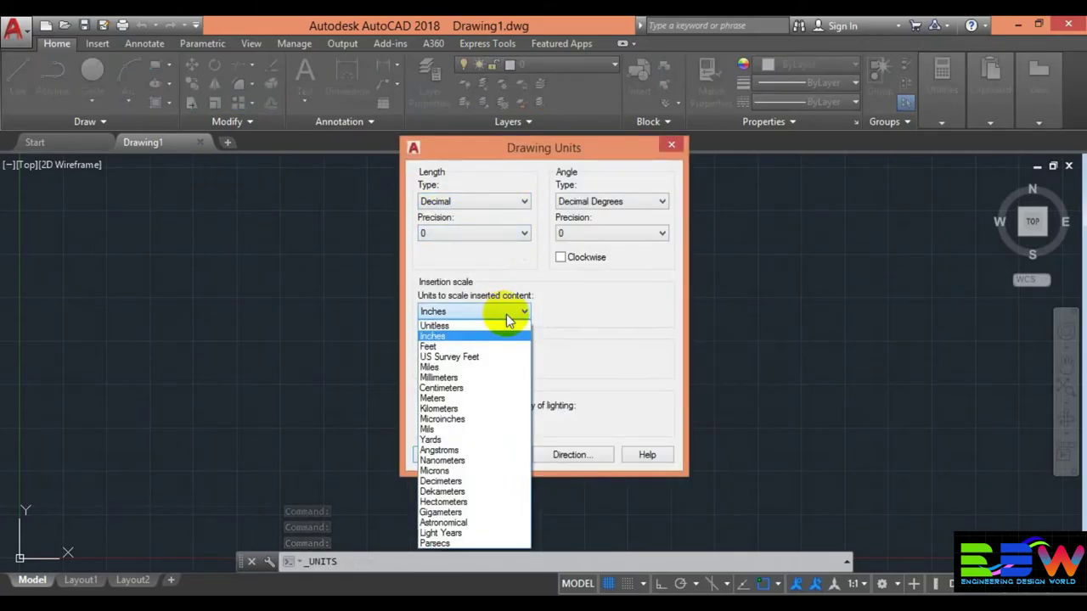
left_click(475, 379)
left_click(438, 455)
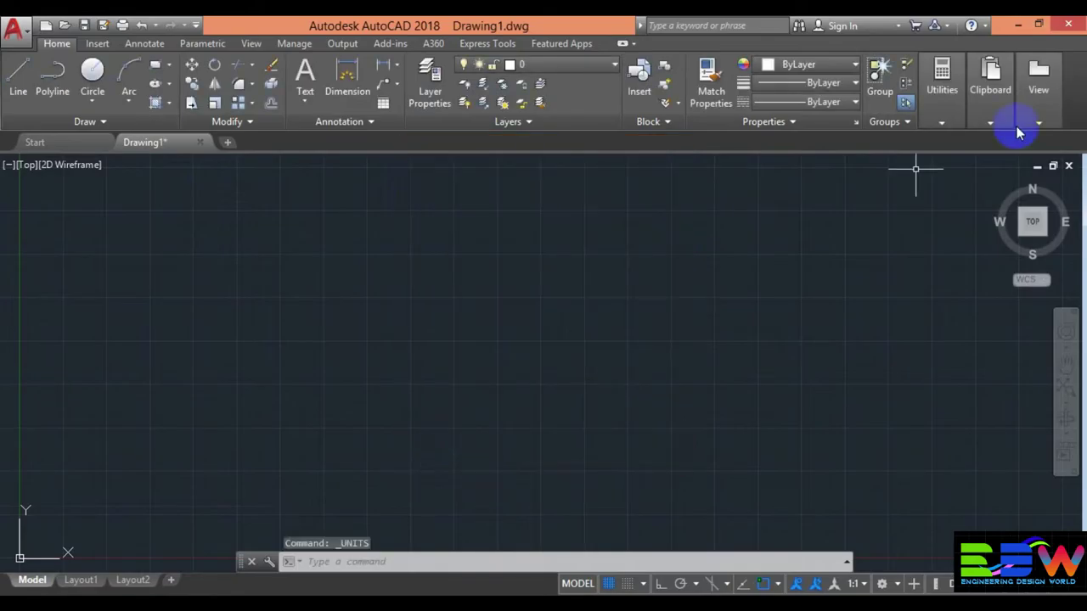
- Draw the outer hub circle with radius 2
left_click(96, 77)
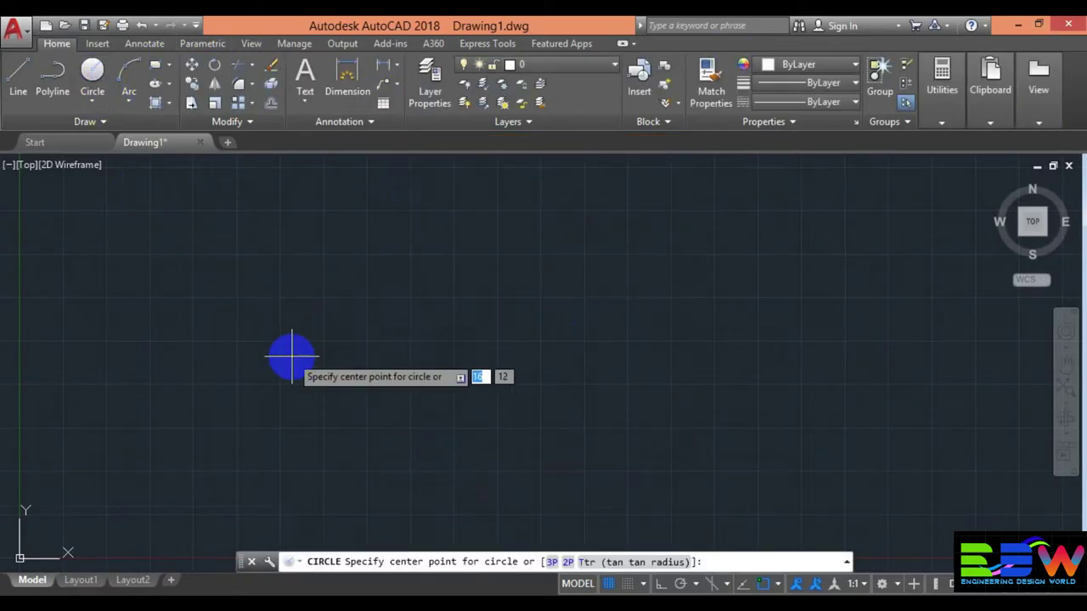
left_click(343, 317)
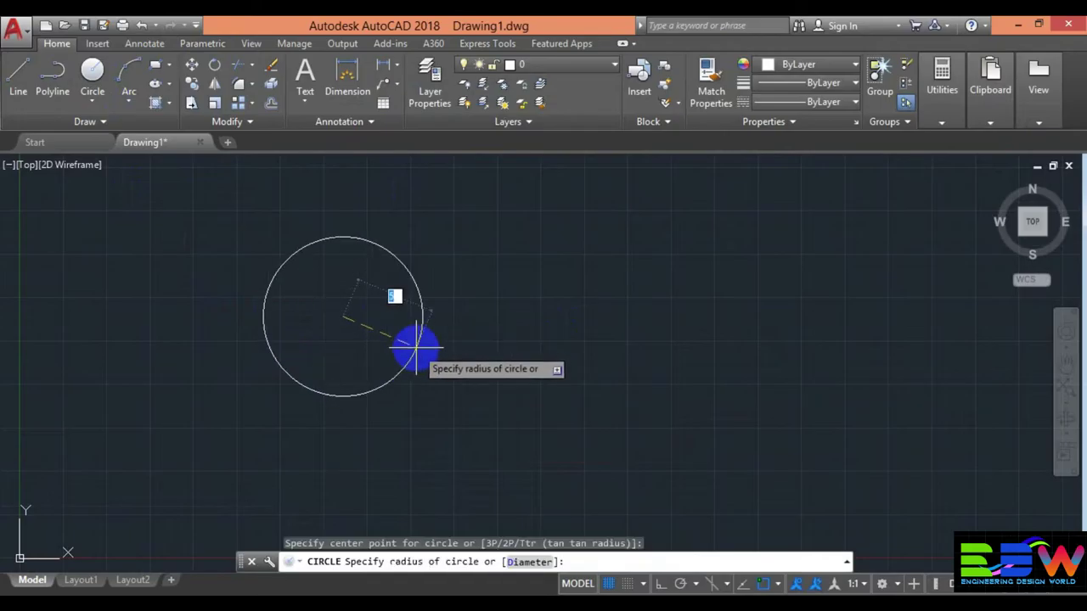
type("2")
key("Return")
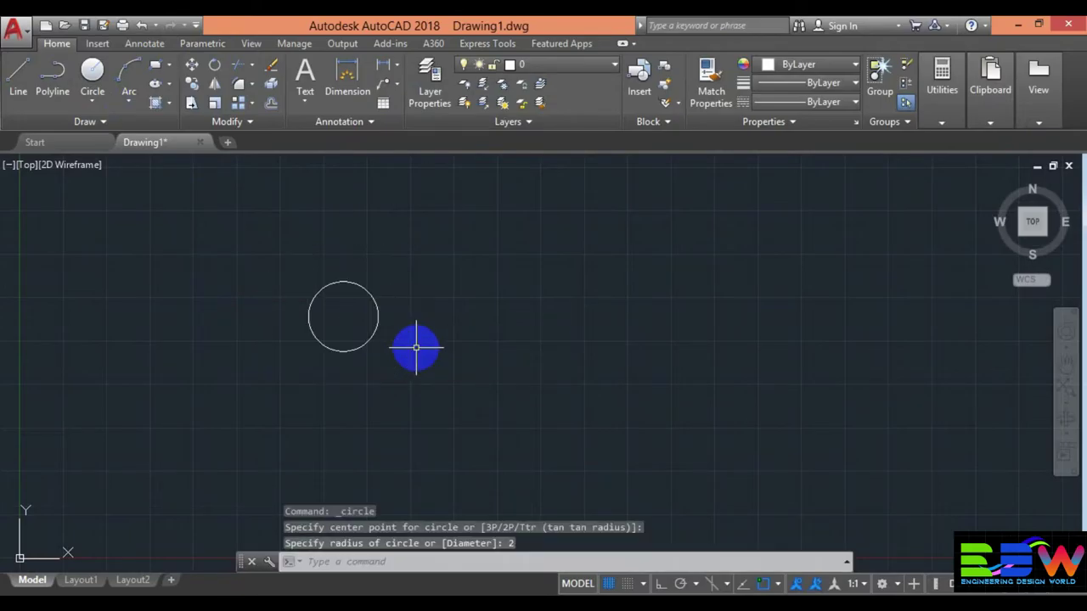
scroll(346, 296, "up", 2)
scroll(347, 296, "up", 2)
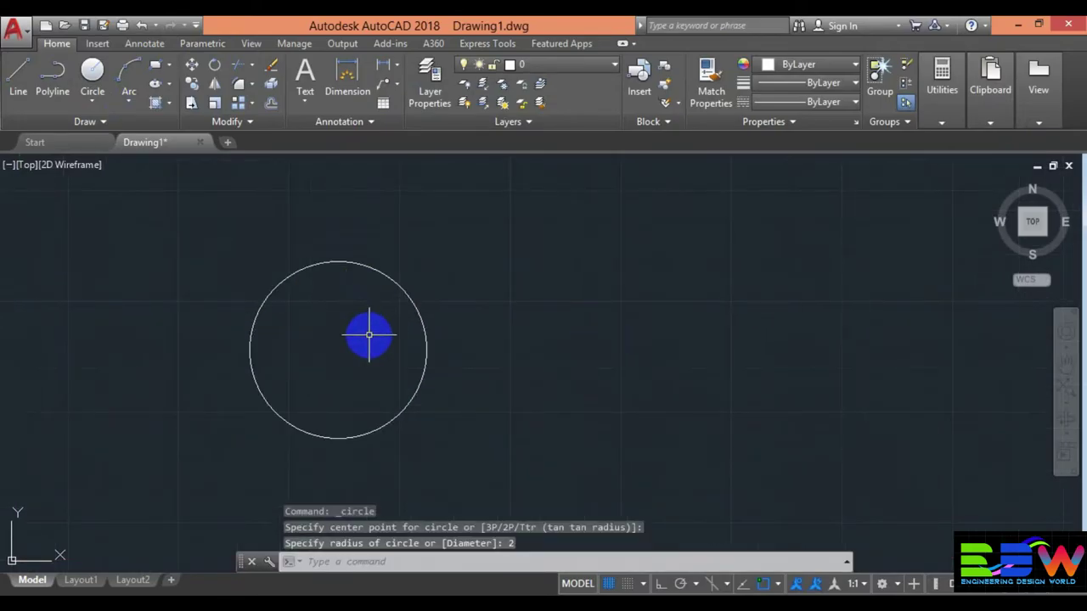
- Add a concentric inner circle of radius 1.6 at the same centre
key("Return")
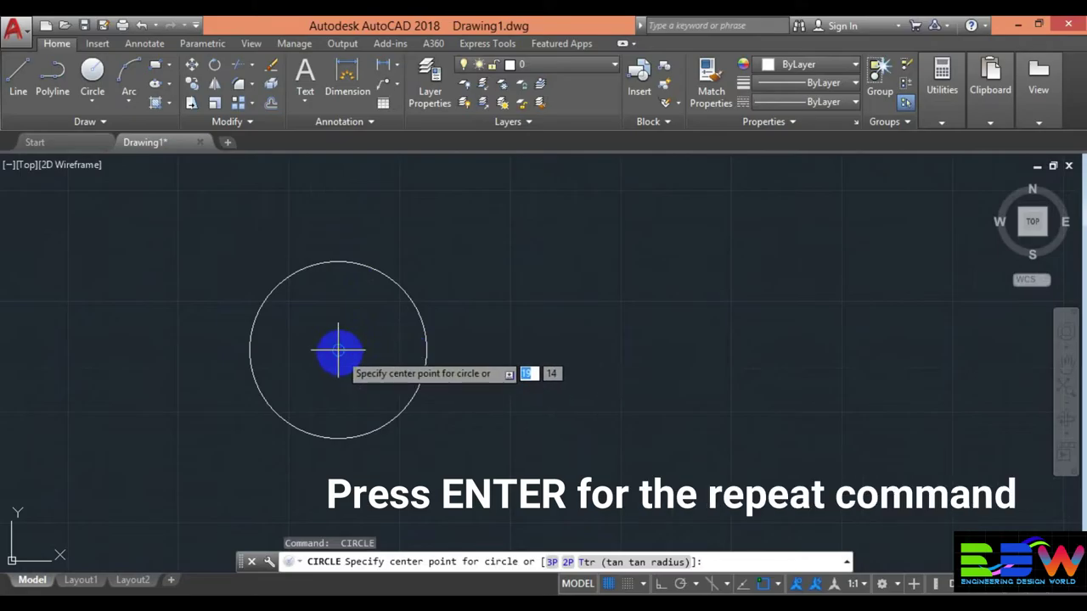
left_click(338, 349)
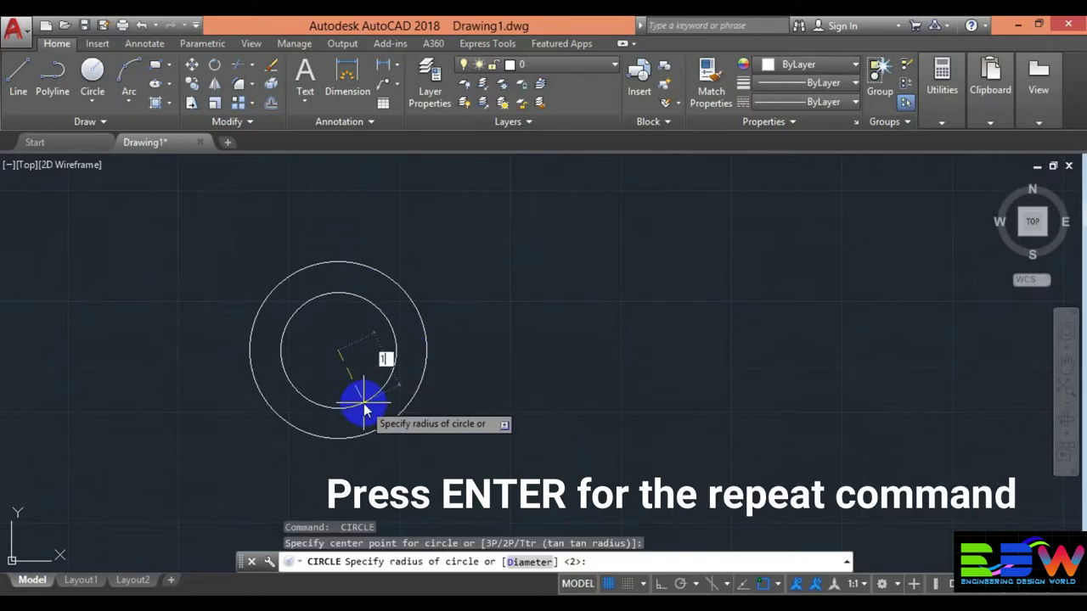
type(".6")
key("Return")
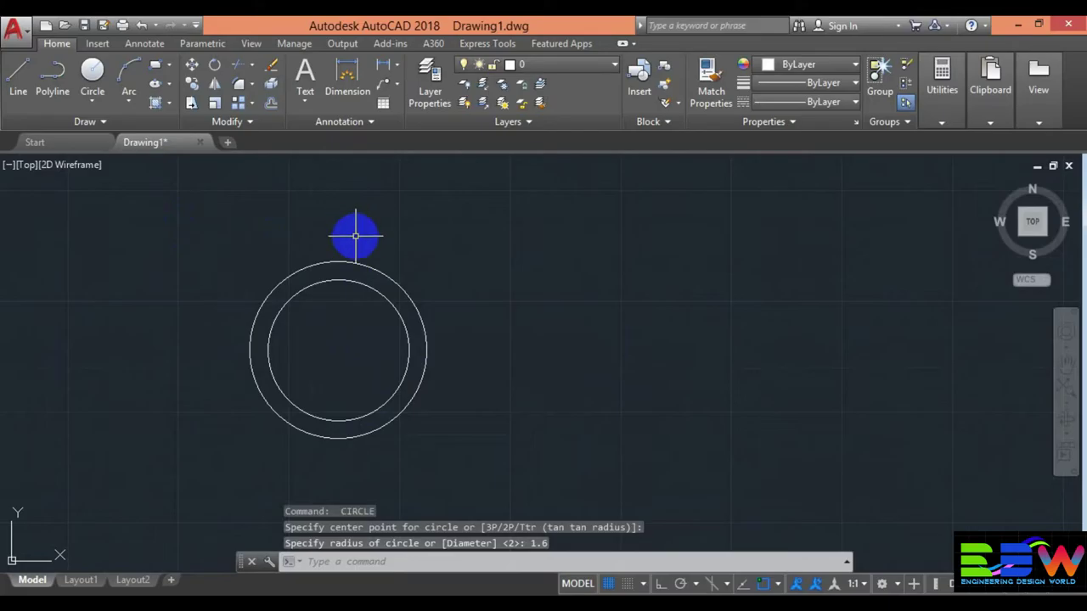
- Draw a 0.6-long horizontal line from the outer circle's right quadrant, with Ortho on
left_click(19, 81)
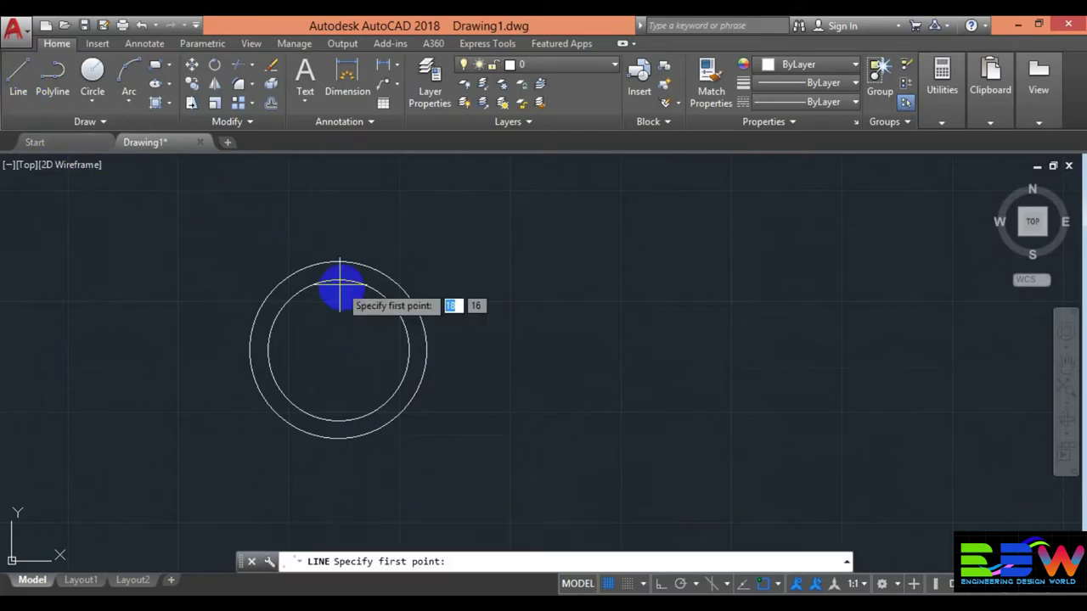
left_click(426, 350)
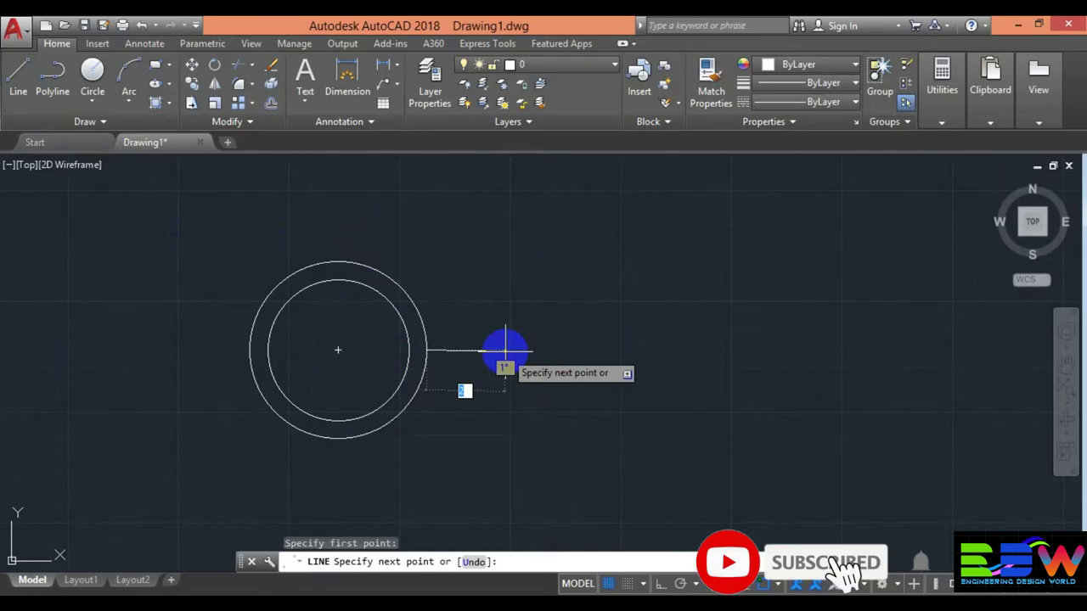
left_click(661, 584)
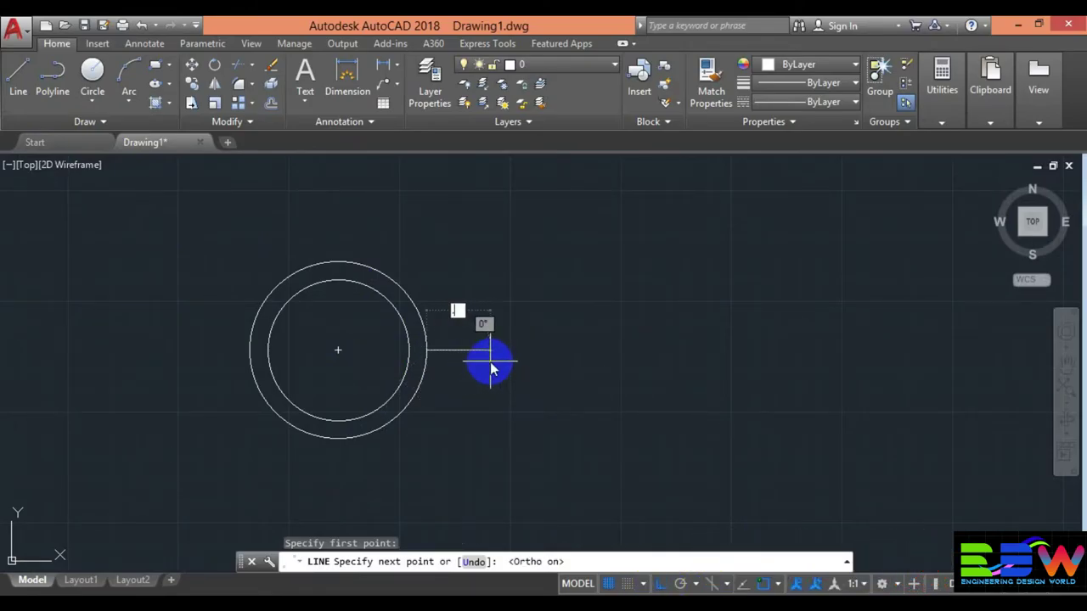
type(".6")
key("Return")
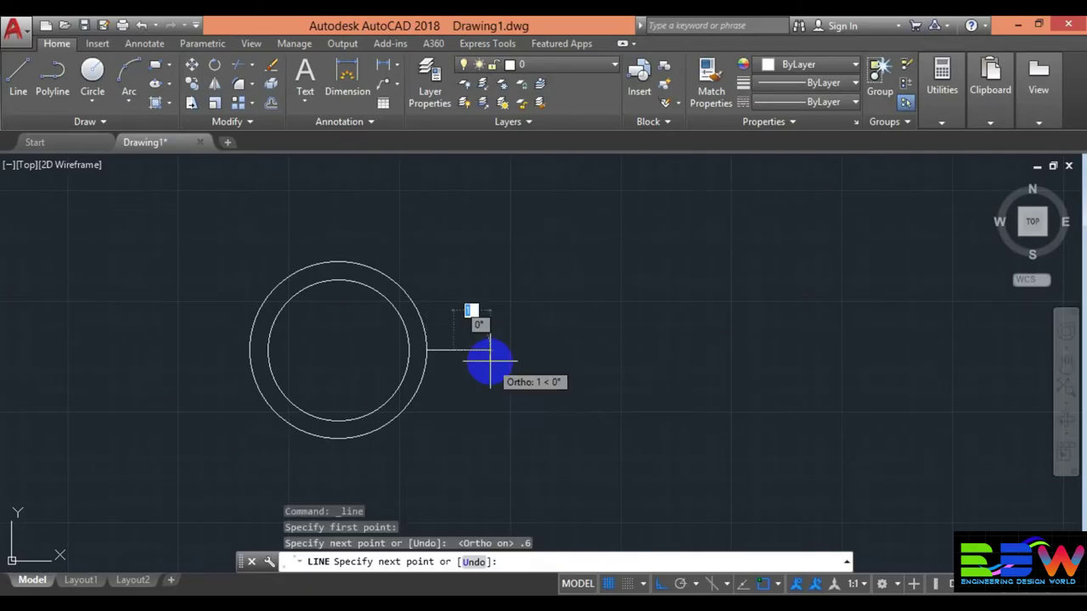
right_click(490, 362)
left_click(528, 373)
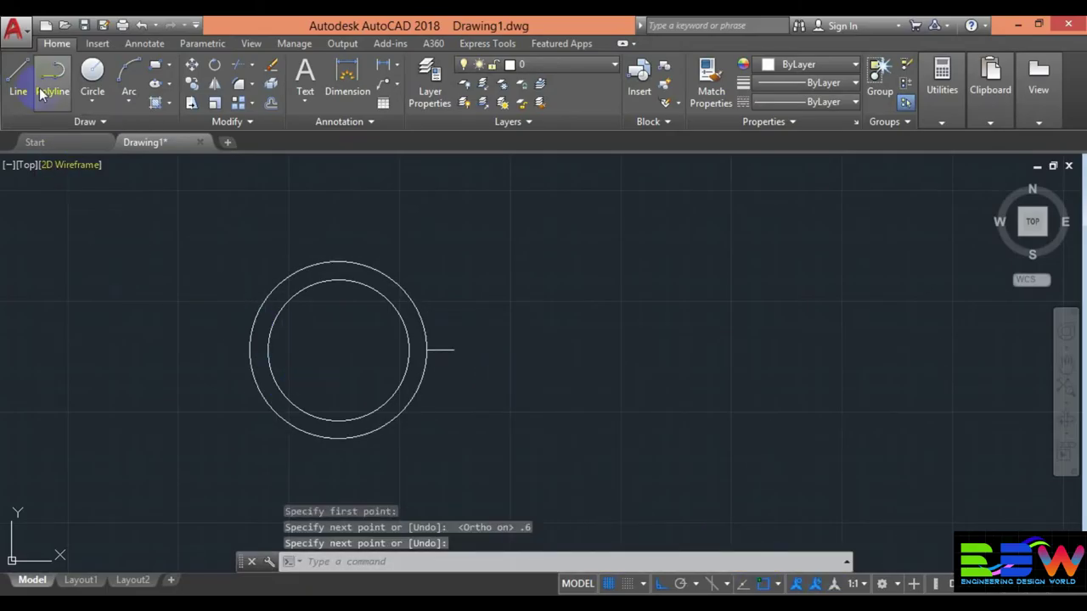
key("Return")
left_click(439, 349)
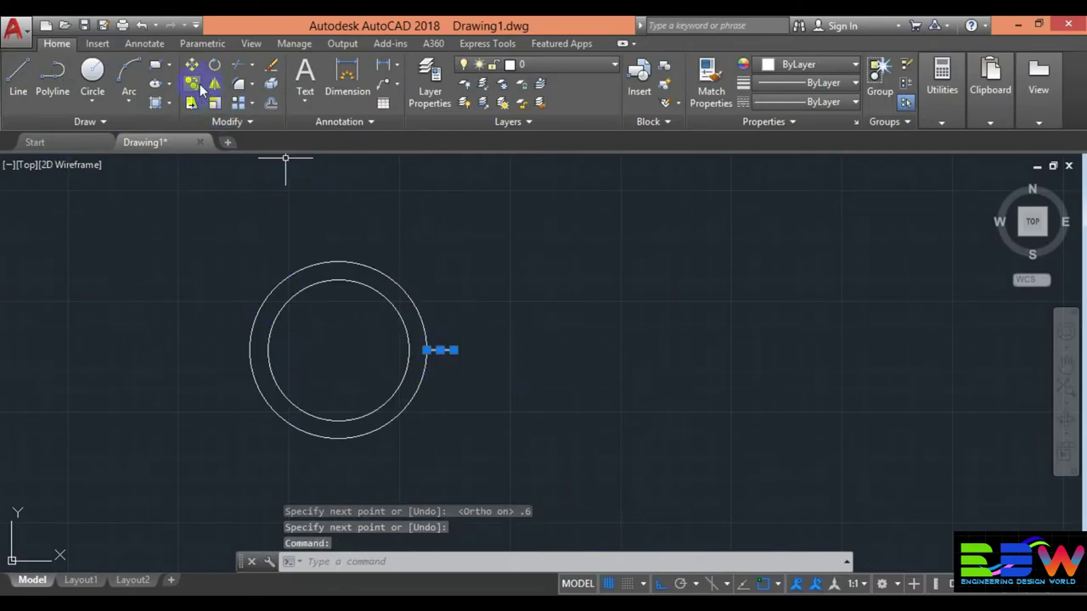
- Copy the short line 0.2 above and 0.2 below the original
left_click(193, 82)
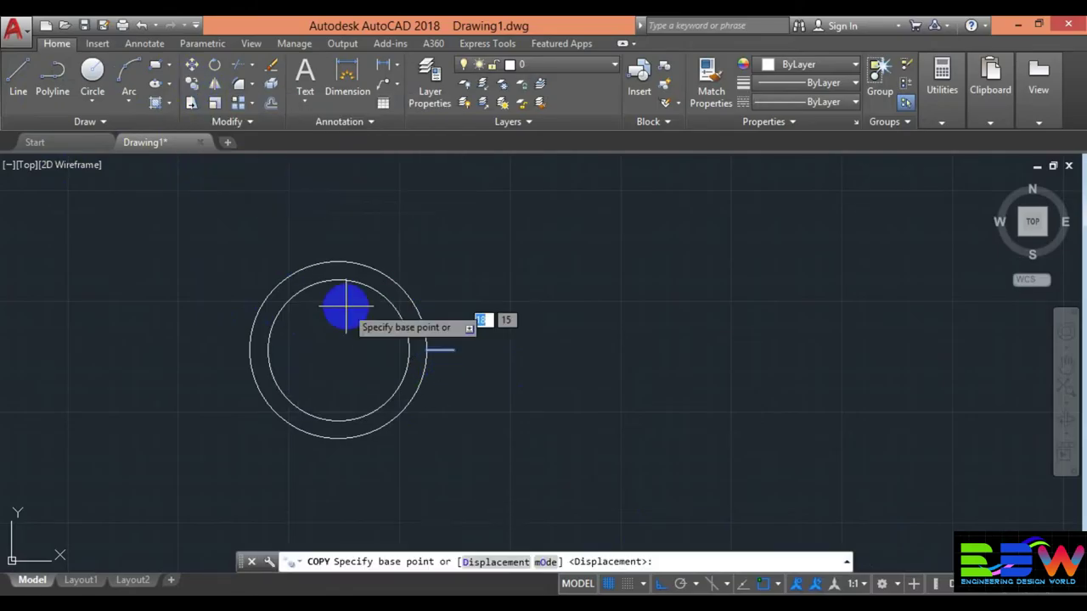
left_click(437, 349)
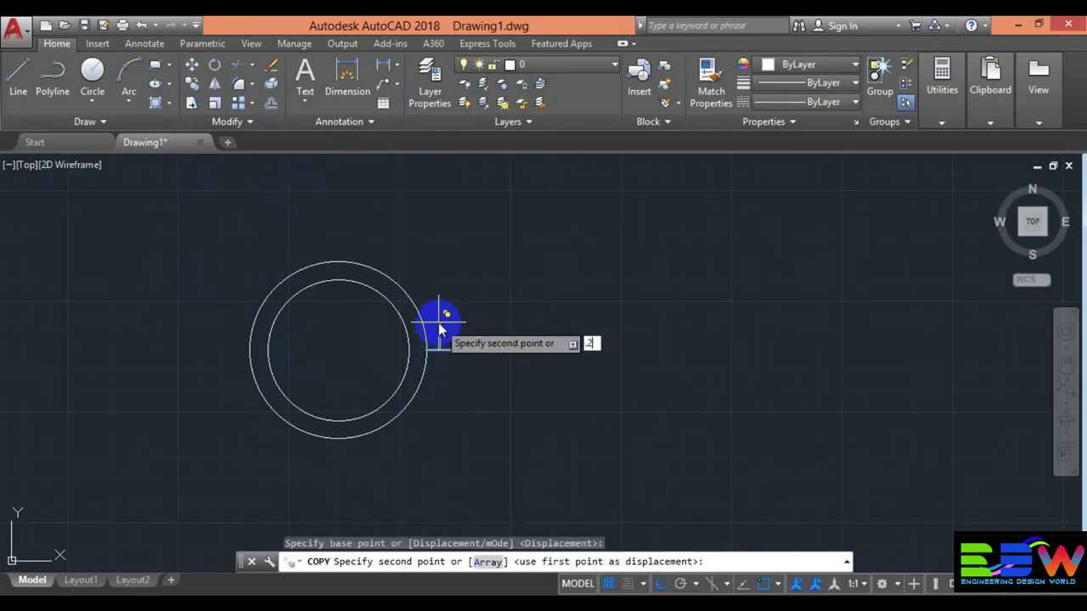
key("Return")
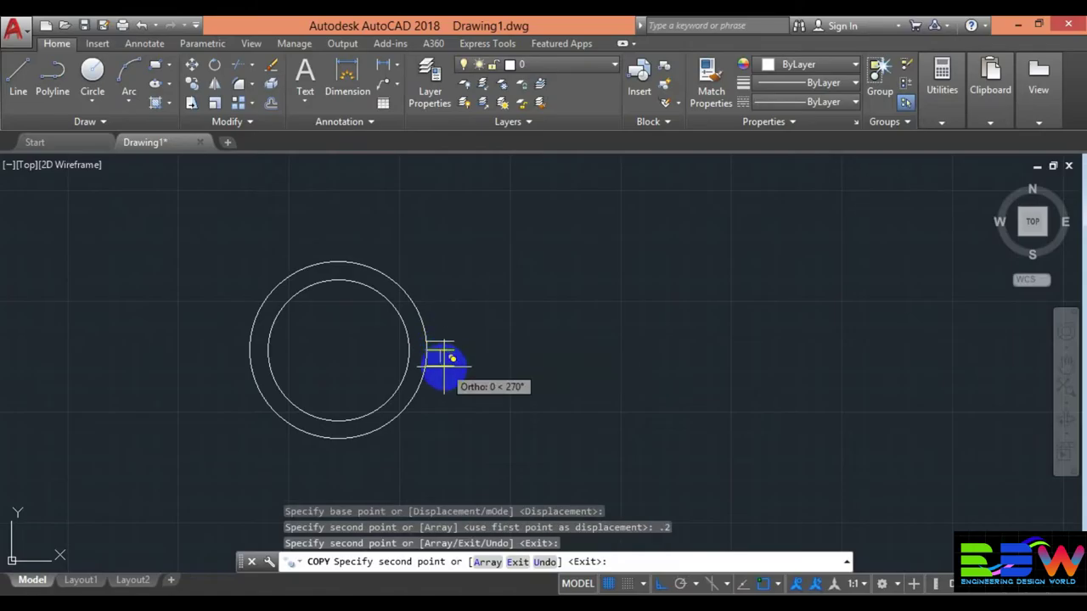
right_click(485, 360)
left_click(523, 374)
scroll(424, 348, "down", 1)
scroll(425, 348, "up", 3)
scroll(441, 349, "up", 4)
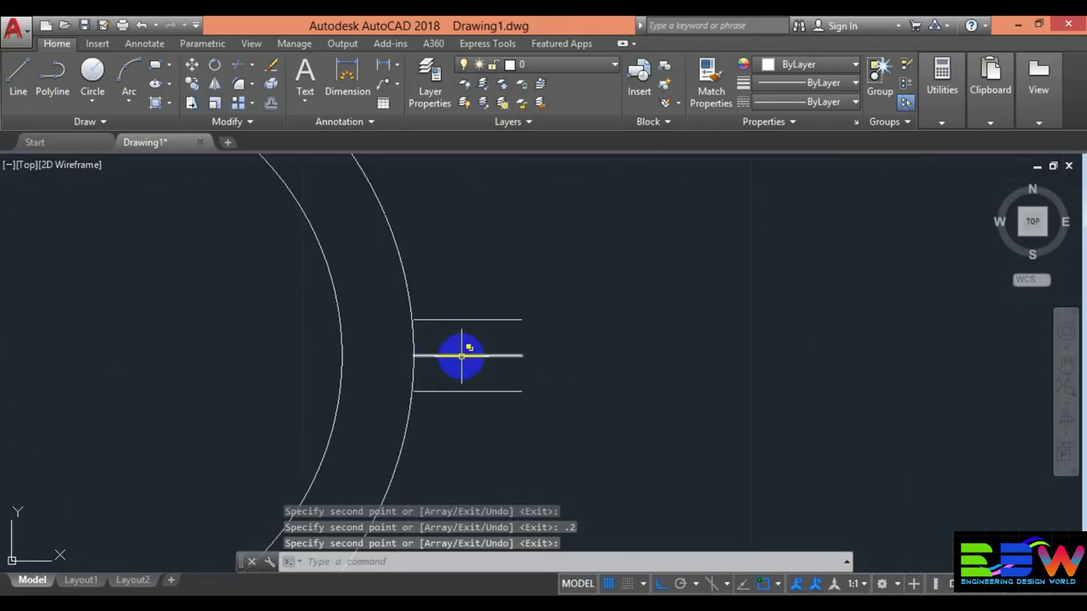
left_click(461, 356)
- Erase the middle short line, leaving only the upper and lower parallel lines
right_click(462, 355)
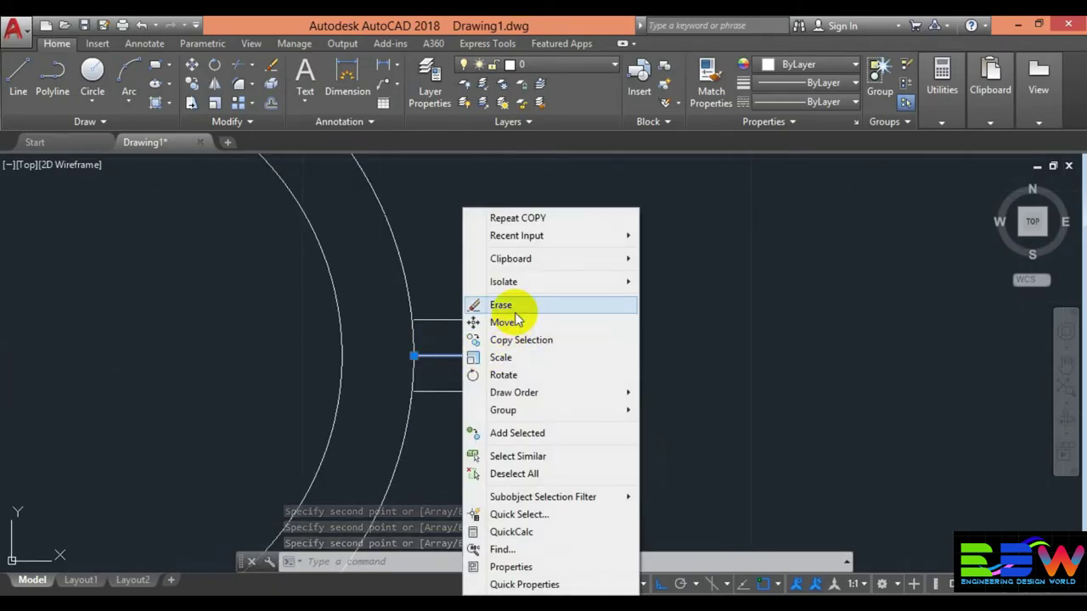
left_click(515, 310)
left_click(506, 356)
right_click(501, 356)
left_click(540, 306)
scroll(535, 309, "up", 2)
scroll(538, 315, "up", 2)
middle_click_drag(469, 303, 655, 294)
scroll(536, 310, "down", 5)
scroll(536, 310, "up", 4)
scroll(535, 312, "up", 3)
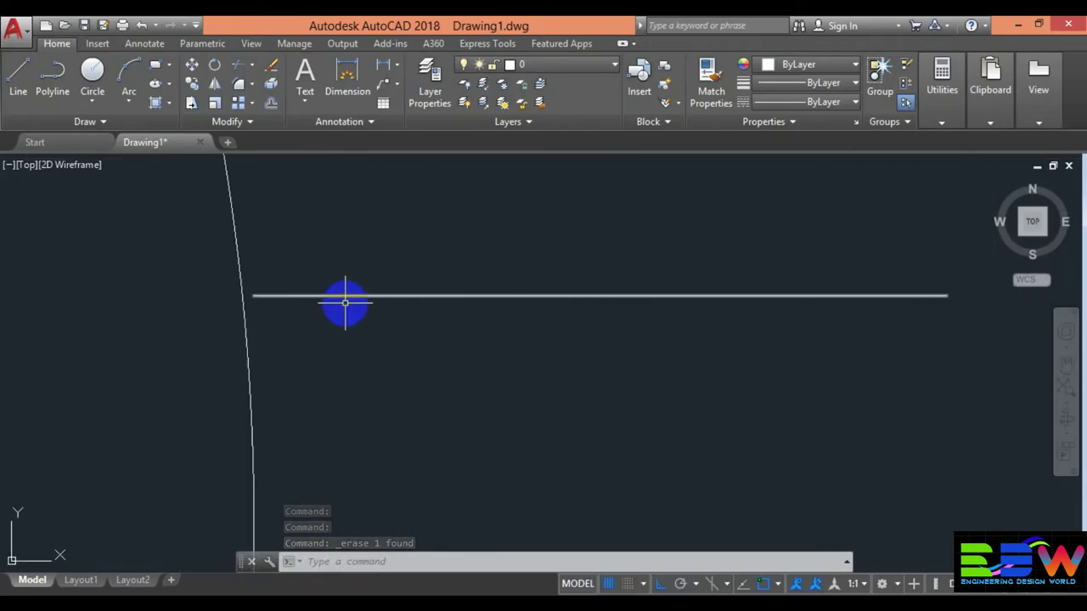
scroll(272, 289, "up", 2)
middle_click_drag(286, 283, 509, 284)
scroll(509, 283, "up", 2)
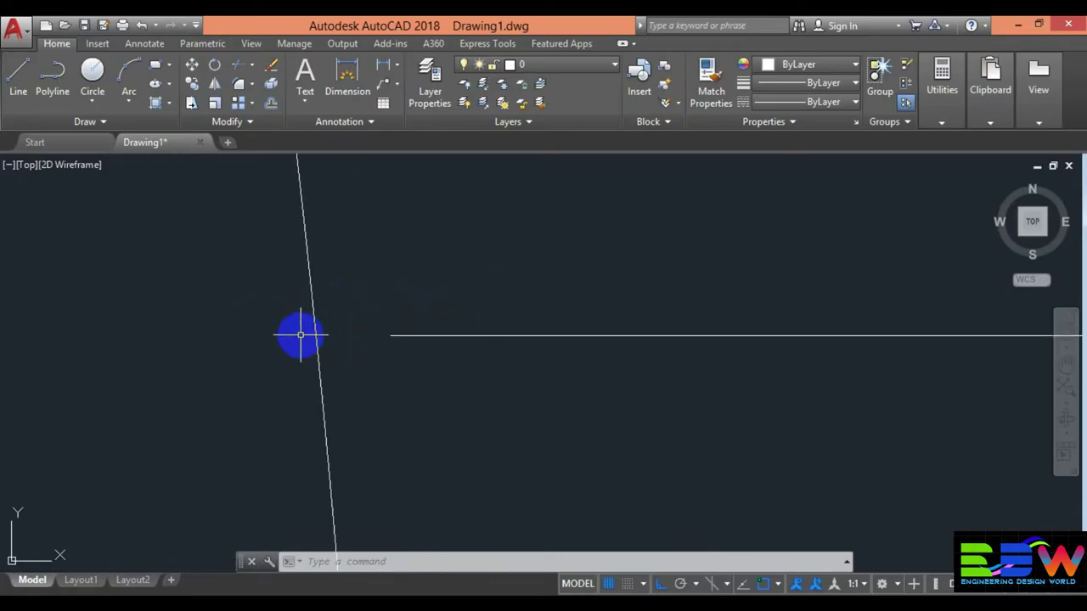
- Extend both short horizontal lines inward so they meet the outer circle
left_click(251, 66)
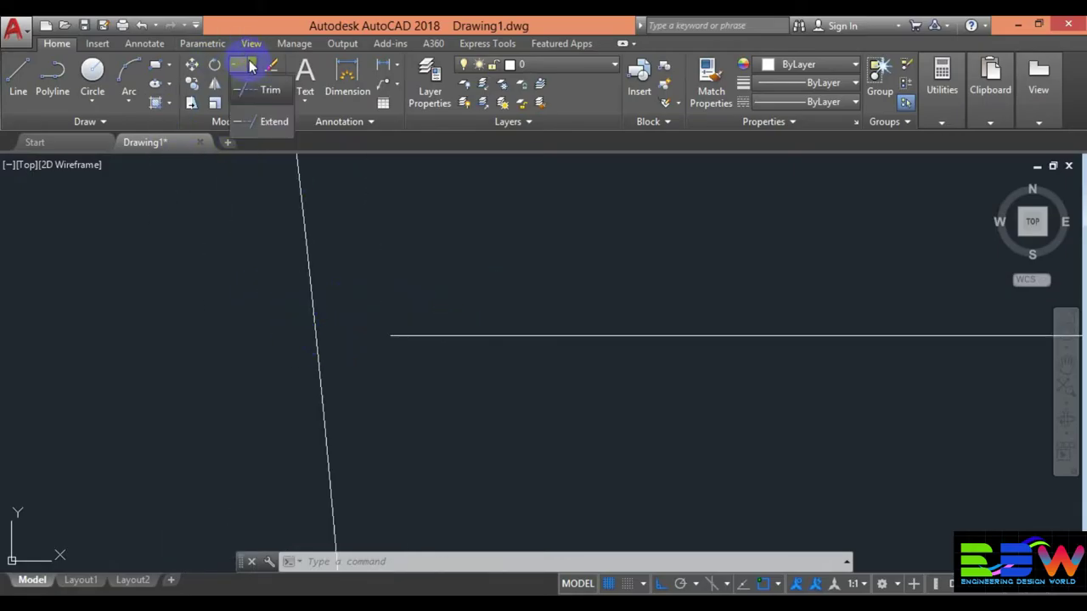
left_click(260, 122)
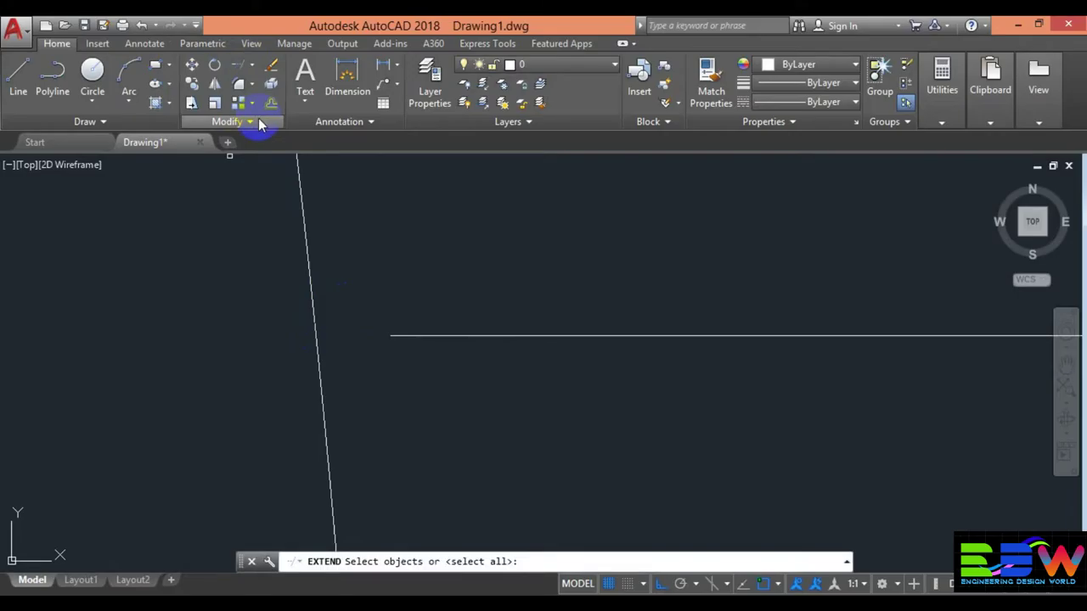
key("Return")
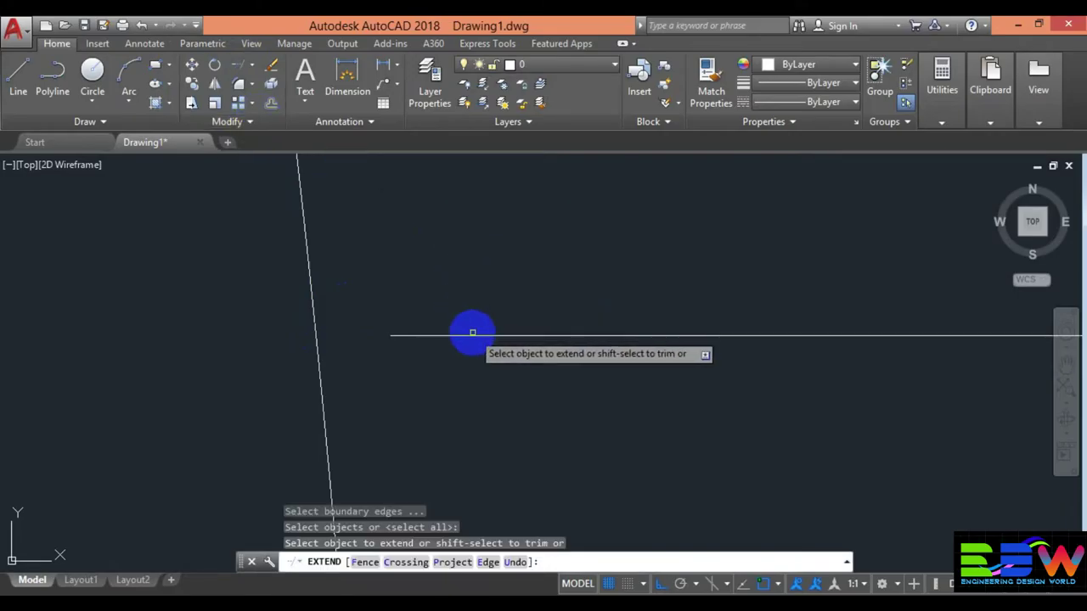
left_click(473, 334)
scroll(461, 289, "down", 2)
scroll(509, 340, "down", 3)
scroll(521, 352, "down", 2)
scroll(510, 353, "up", 5)
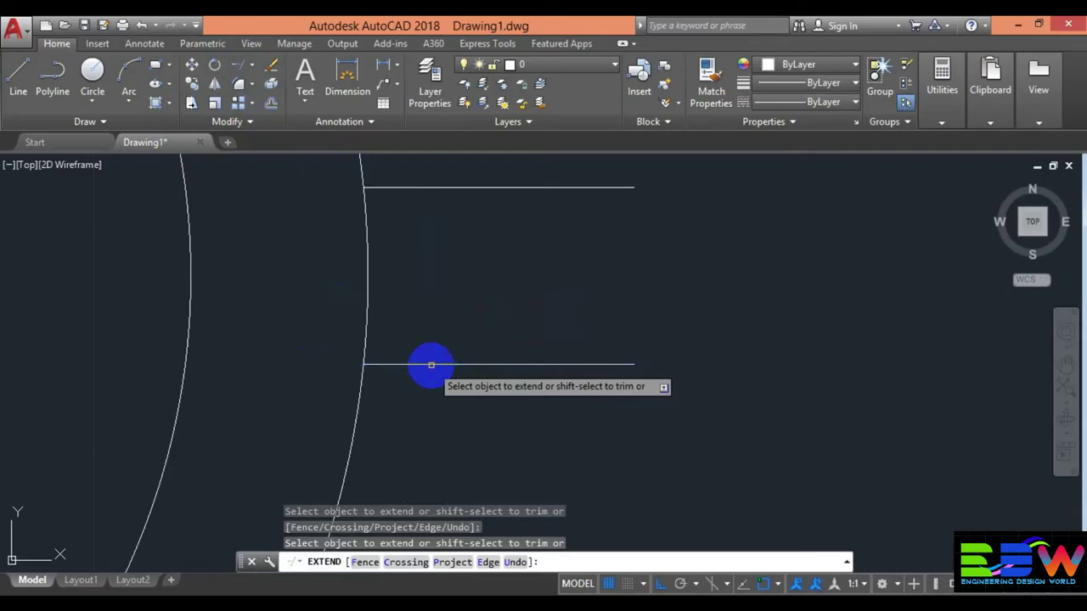
scroll(555, 308, "down", 2)
scroll(555, 308, "up", 2)
scroll(555, 309, "down", 3)
scroll(553, 304, "down", 5)
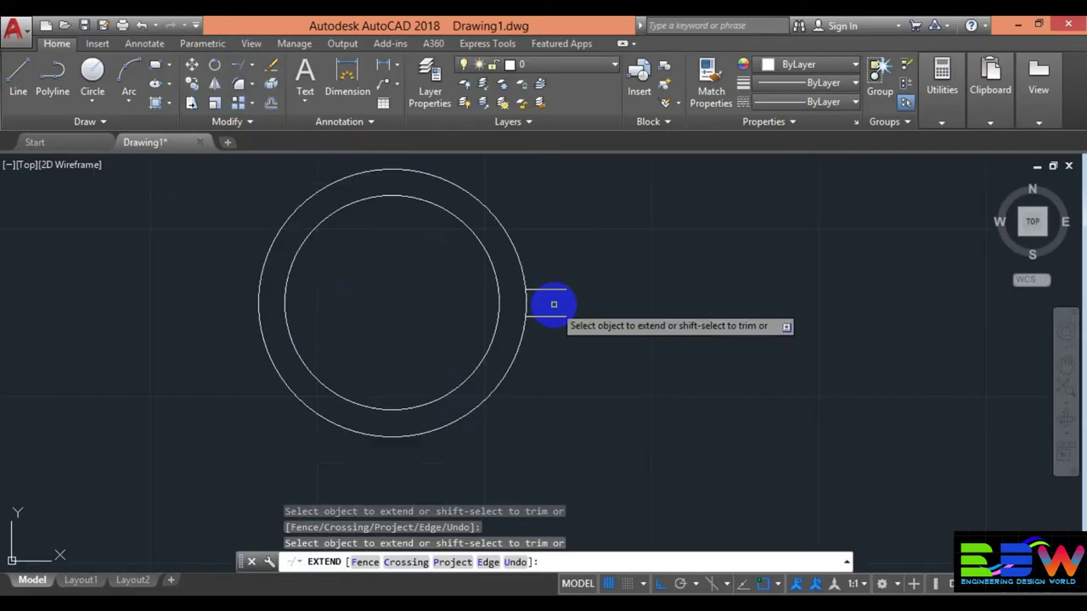
right_click(599, 267)
left_click(621, 283)
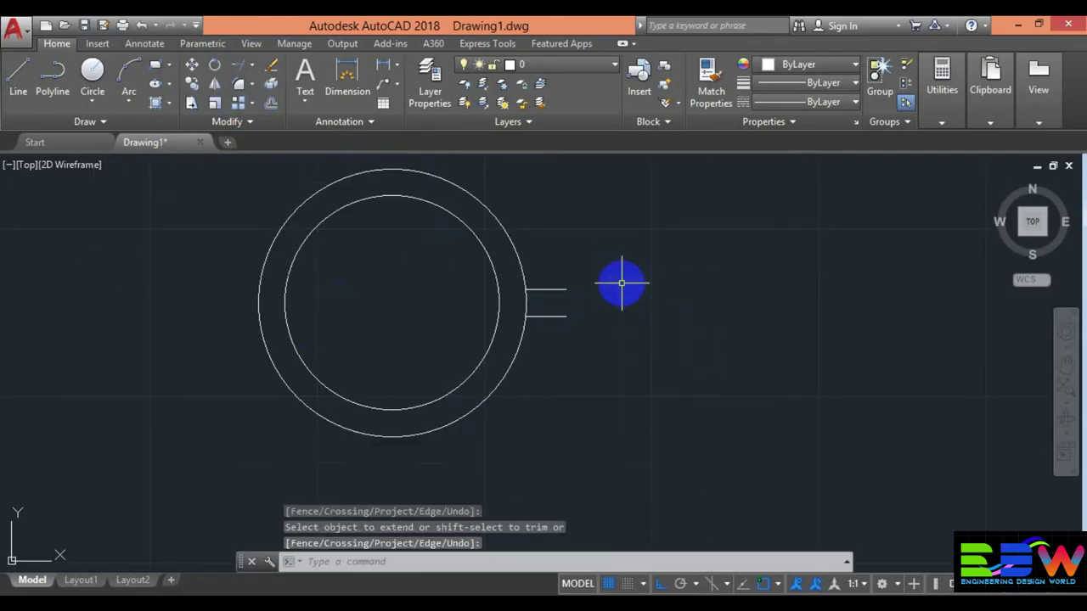
scroll(622, 282, "up", 2)
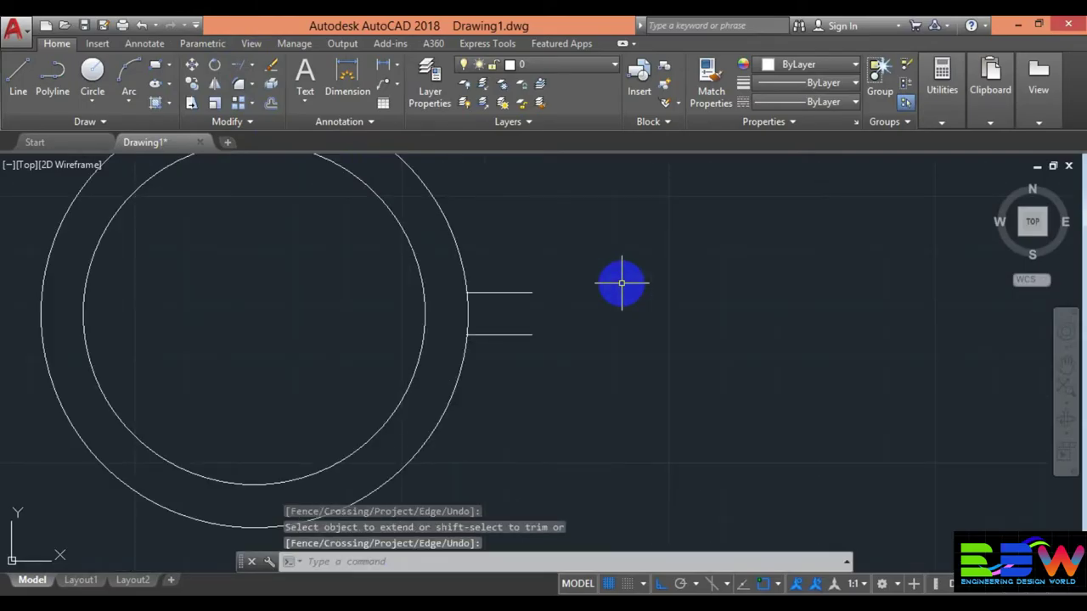
- From the upper stub's end, draw a 1-unit line segment at 120°
left_click(12, 85)
left_click(532, 293)
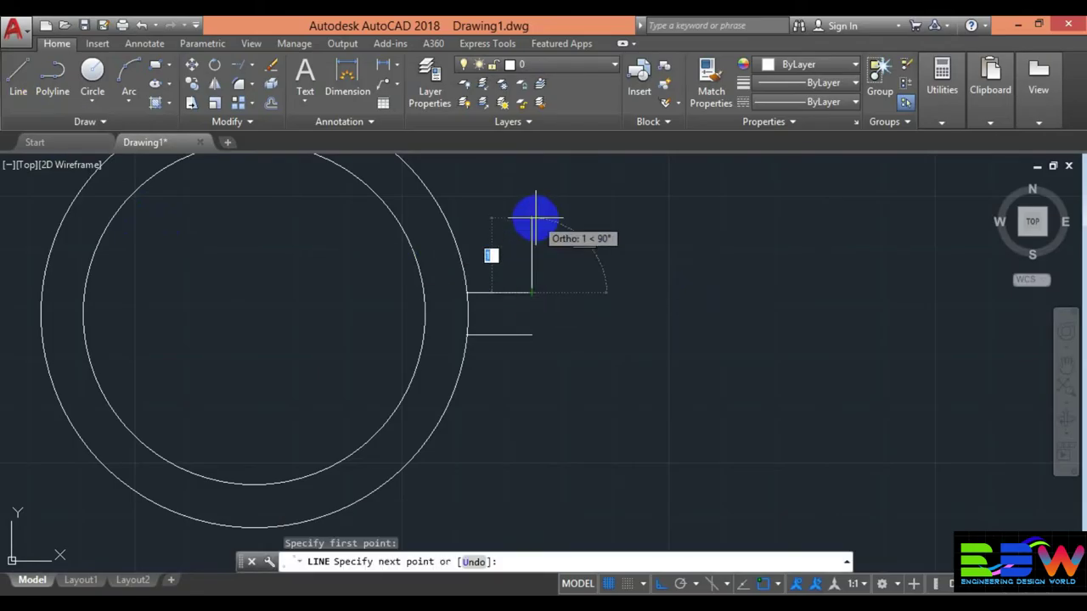
type(".6")
key("Return")
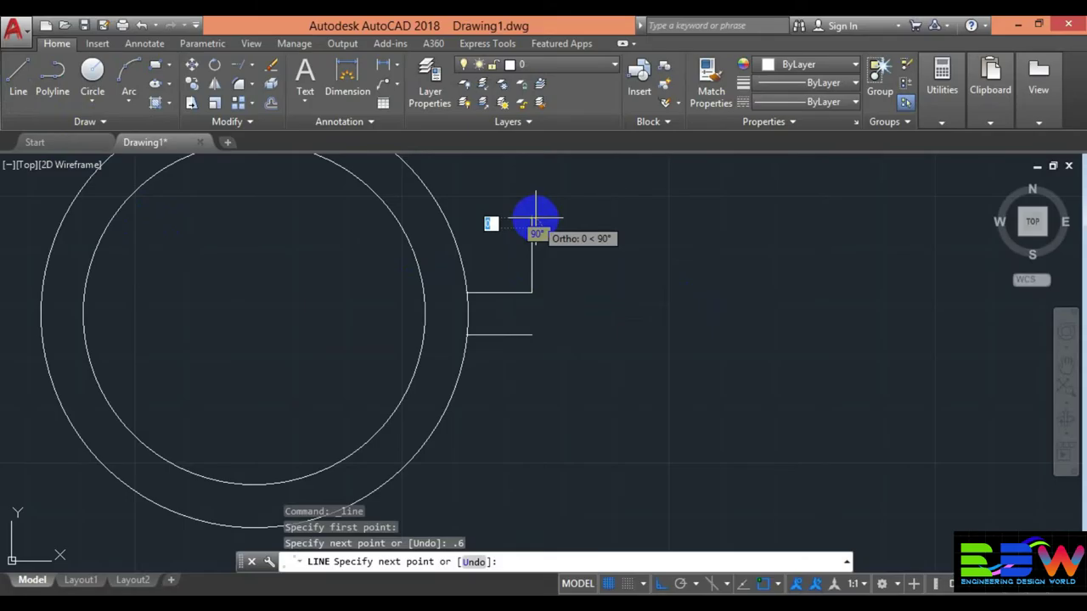
type("u")
key("Return")
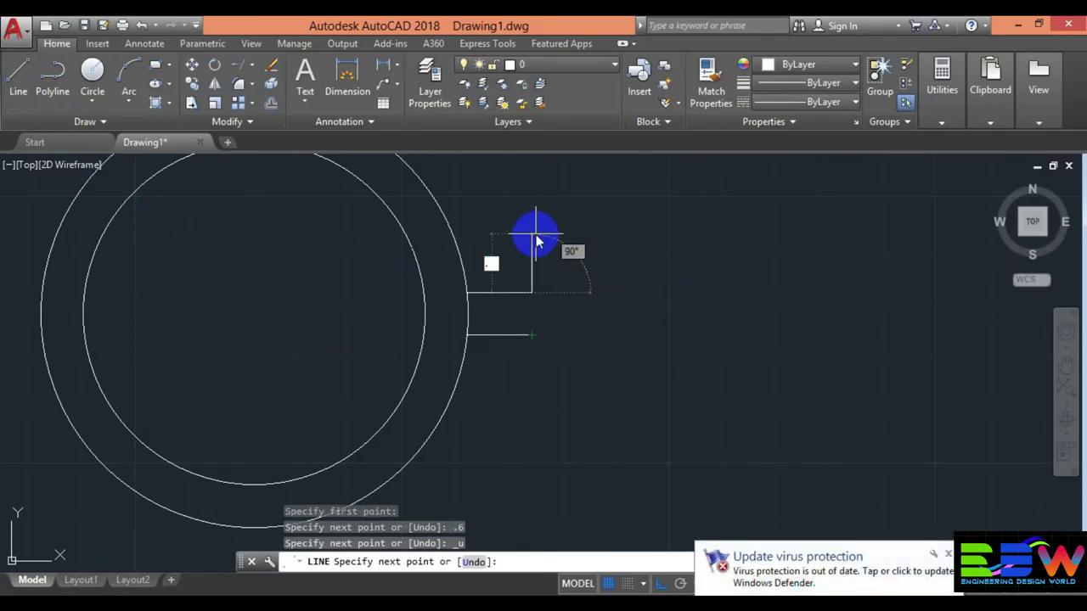
type("1")
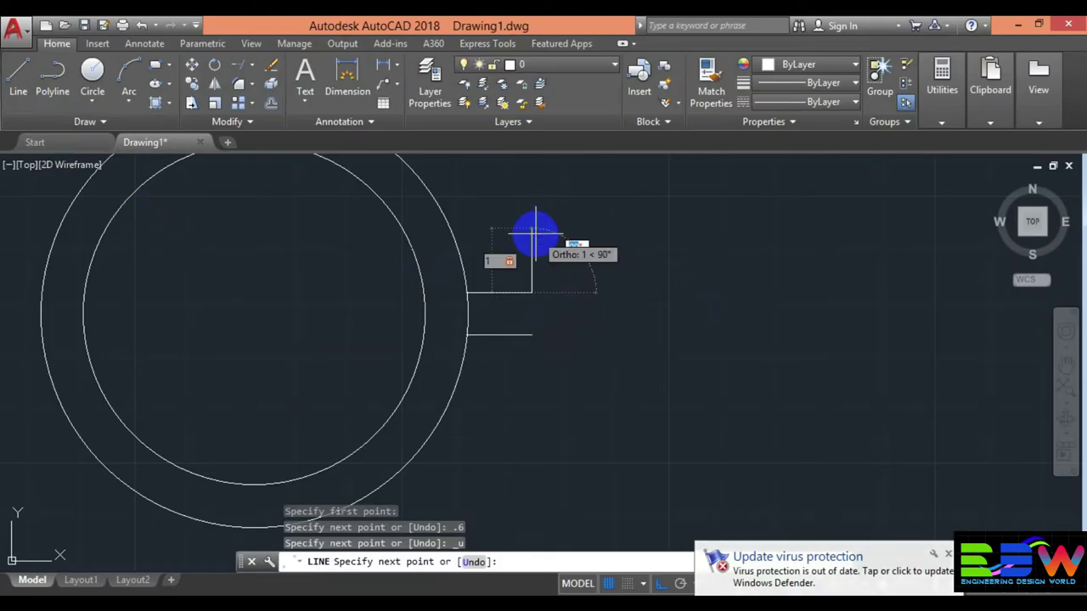
key("Tab")
type("120")
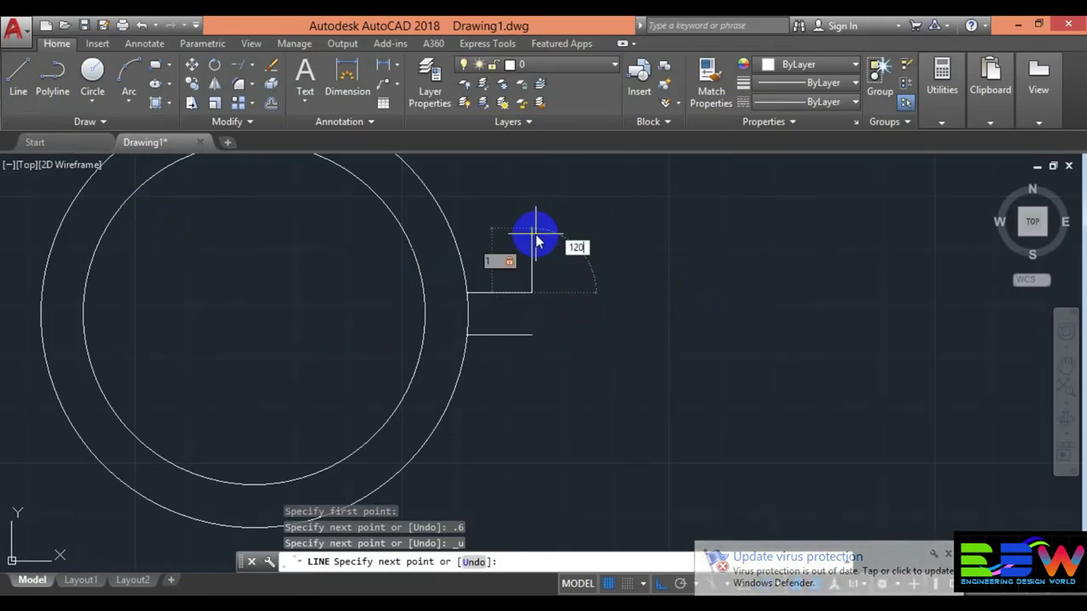
key("Return")
- Continue with a 5-unit segment at 356°, then select the new edge lines
type("1")
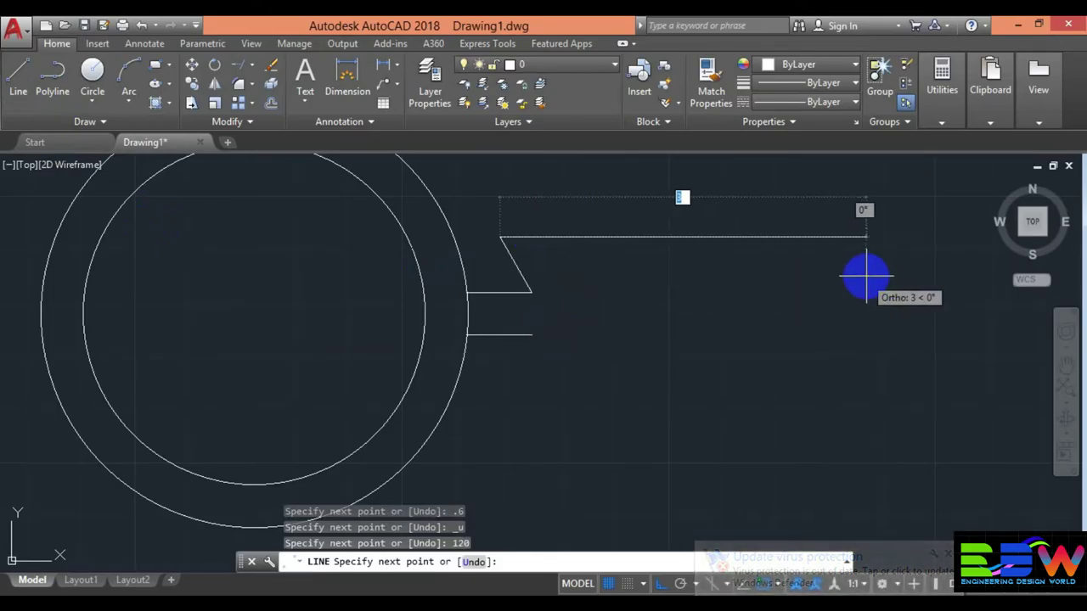
type("20")
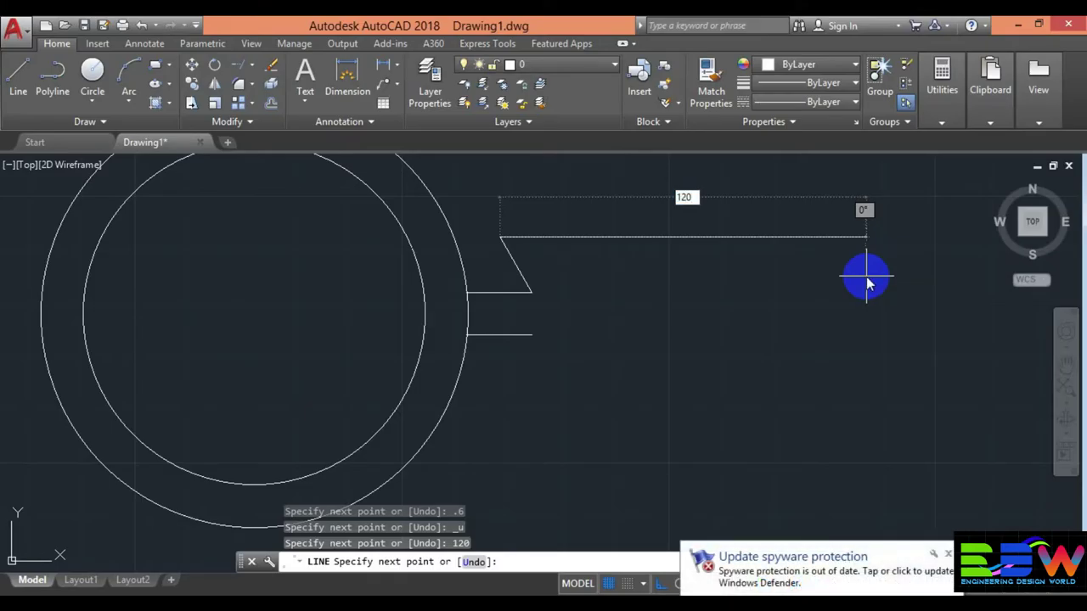
key("BackSpace")
key("BackSpace")
key("BackSpace")
type("5")
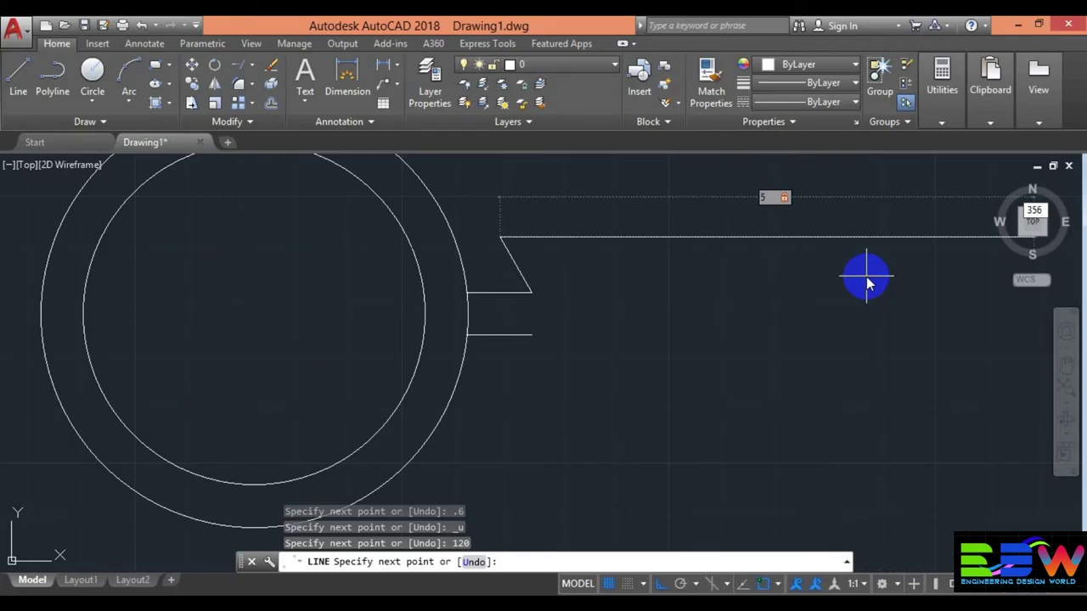
key("Return")
right_click(866, 275)
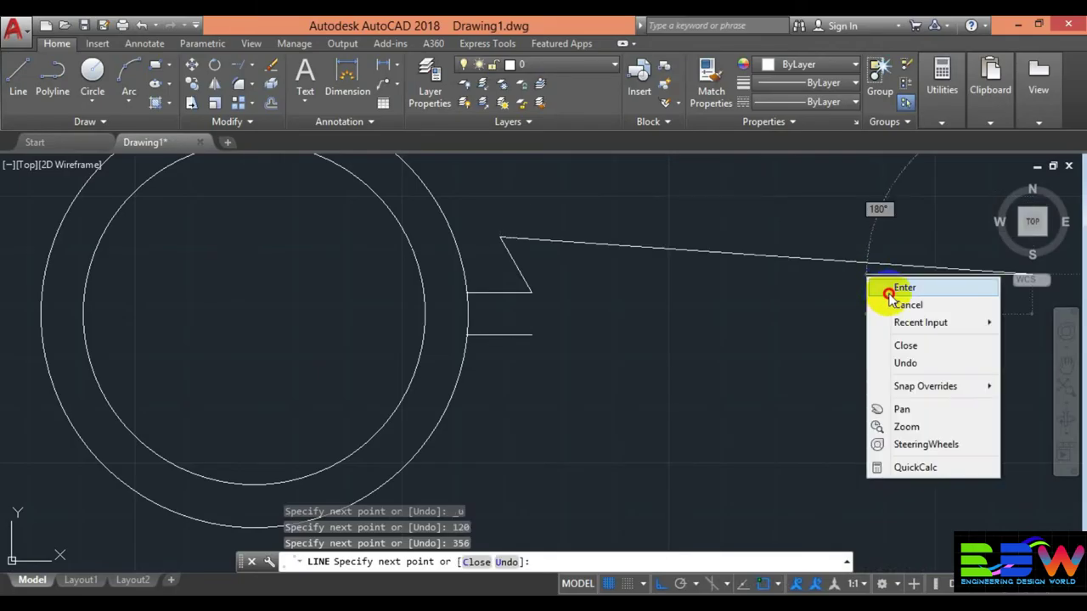
left_click(887, 287)
scroll(889, 293, "down", 3)
middle_click_drag(866, 323, 534, 320)
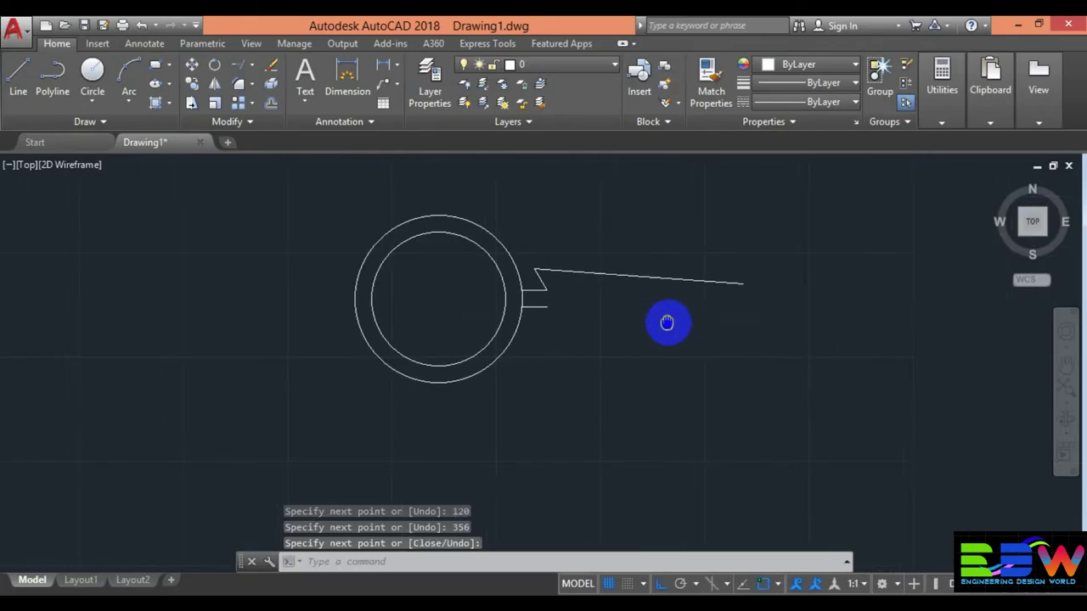
scroll(531, 320, "up", 2)
left_click_drag(543, 278, 311, 236)
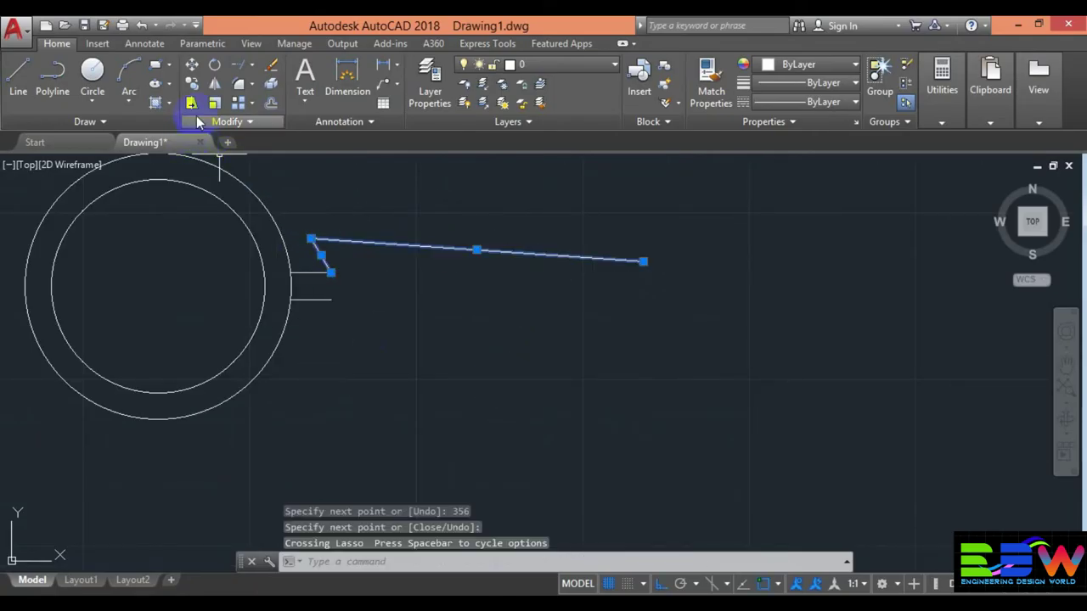
- Mirror the upper edge lines across the ring's horizontal centre line, keeping the originals
left_click(215, 83)
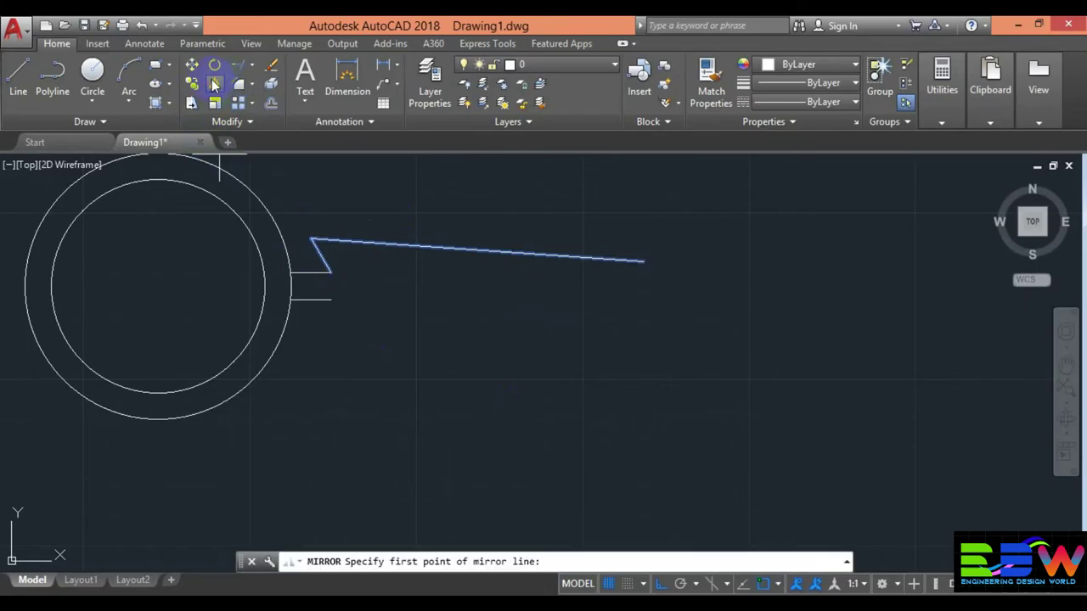
left_click(290, 286)
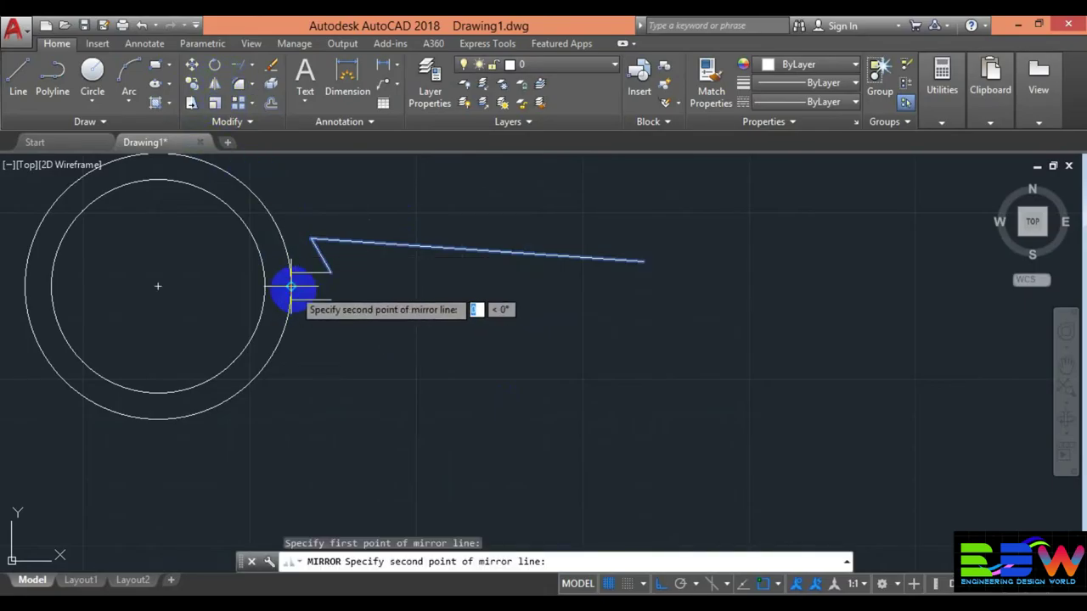
left_click(580, 298)
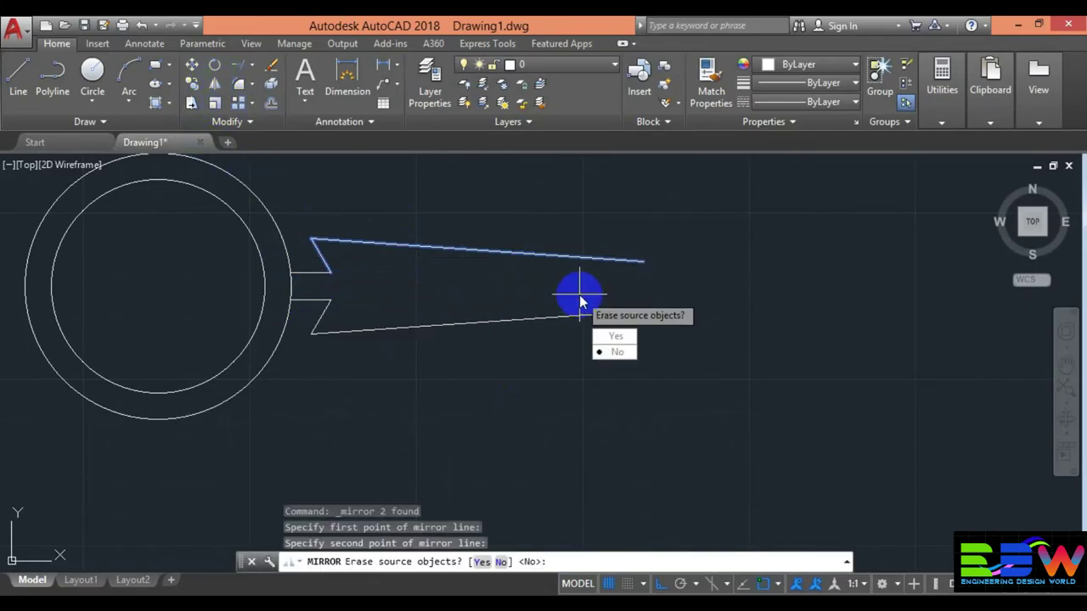
left_click(616, 351)
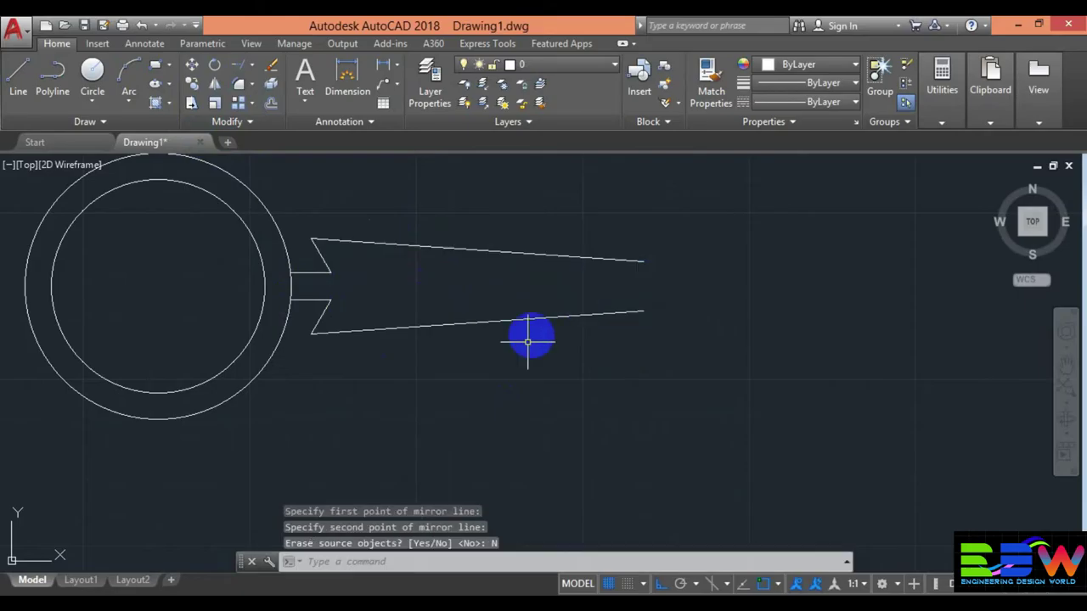
left_click(130, 102)
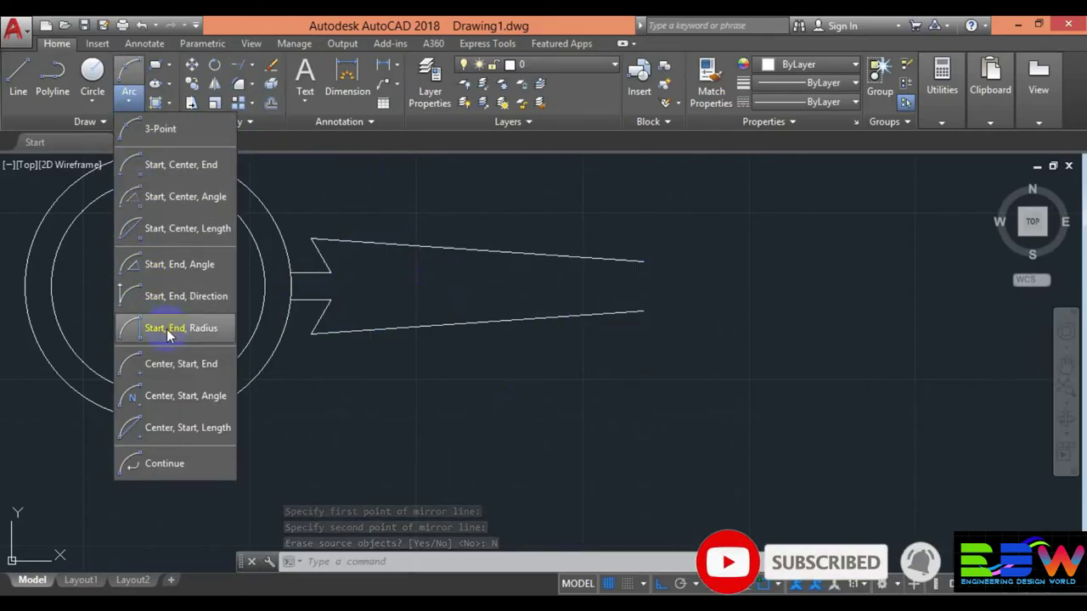
- Join the lower and upper edge ends with a 0.5-radius arc
left_click(168, 330)
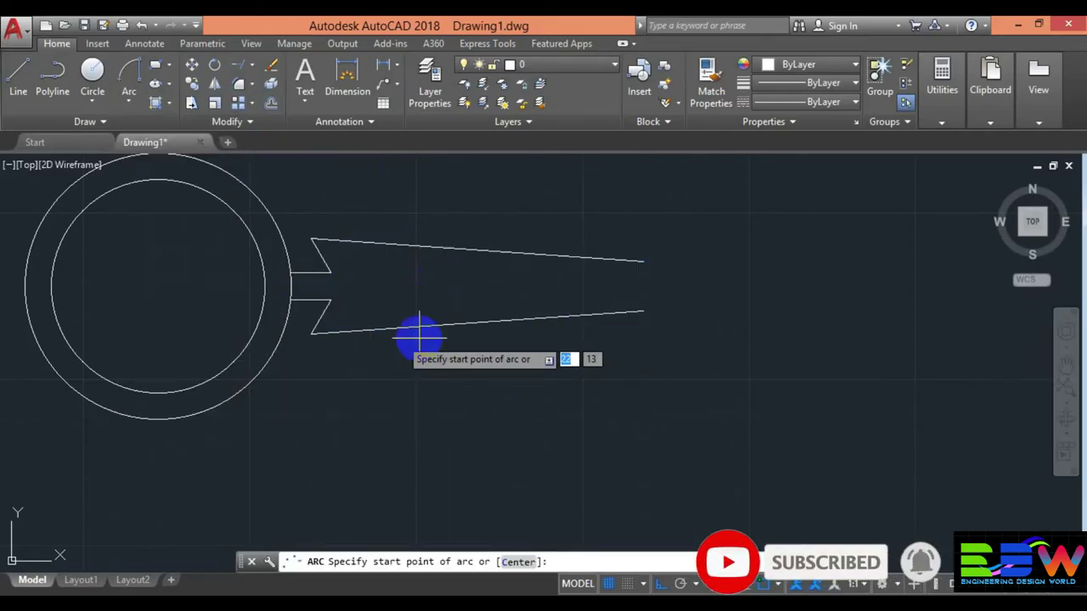
left_click(643, 312)
left_click(642, 262)
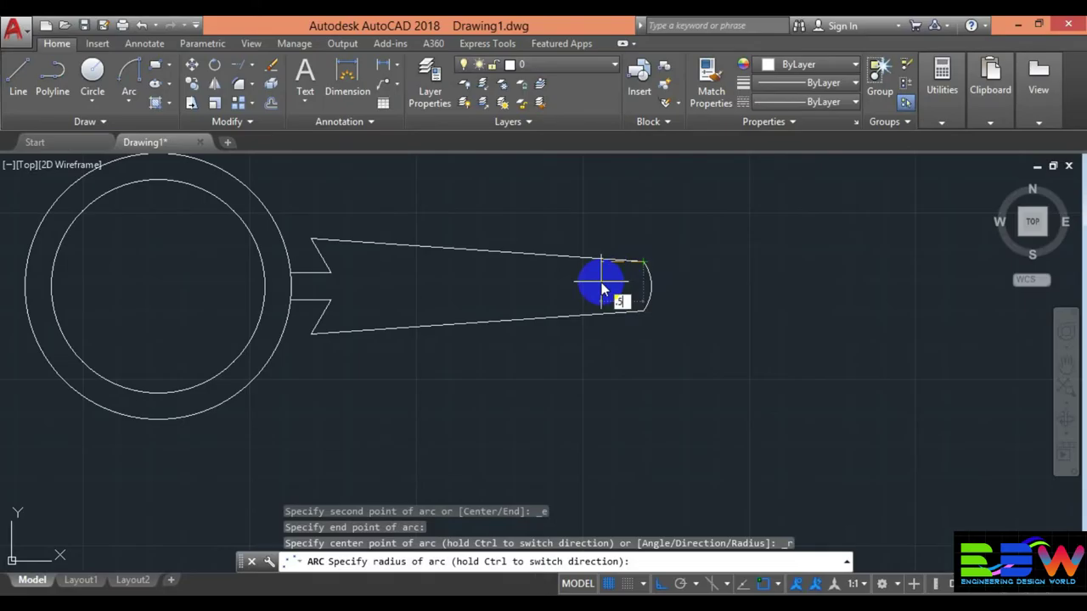
key("Return")
right_click(601, 281)
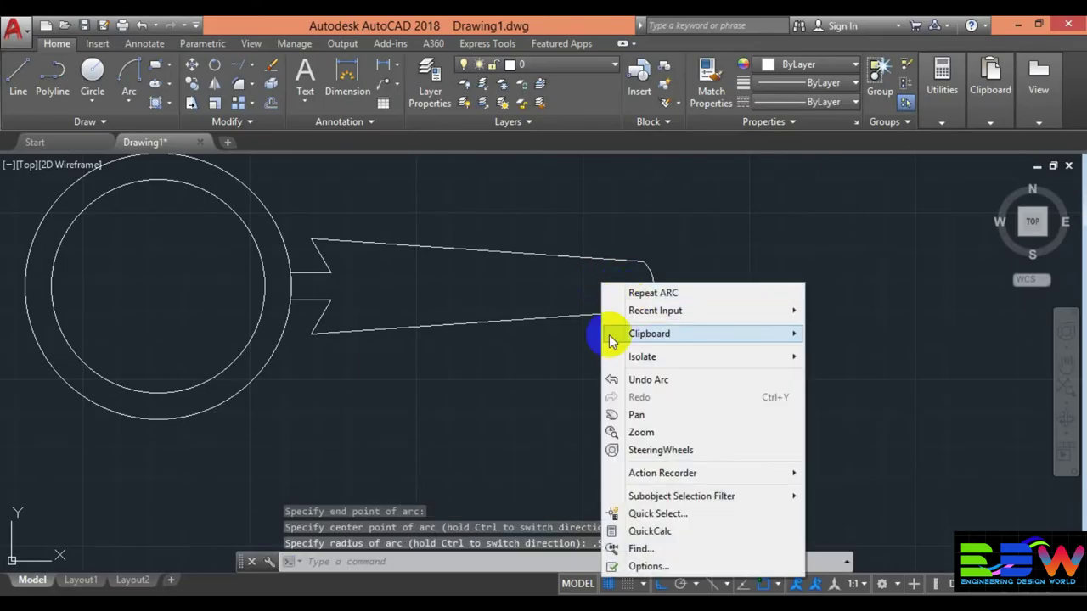
left_click(283, 471)
- Select every line and arc of the arm outline with a crossing window
scroll(400, 420, "down", 4)
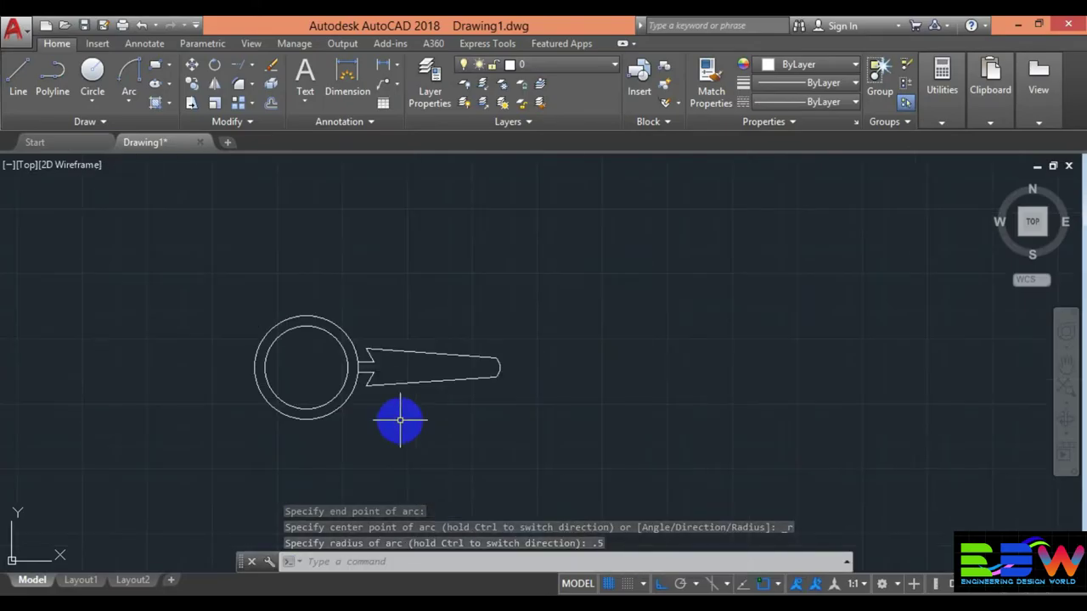
middle_click_drag(403, 419, 504, 413)
scroll(507, 413, "up", 2)
scroll(508, 413, "up", 2)
left_click_drag(827, 391, 418, 246)
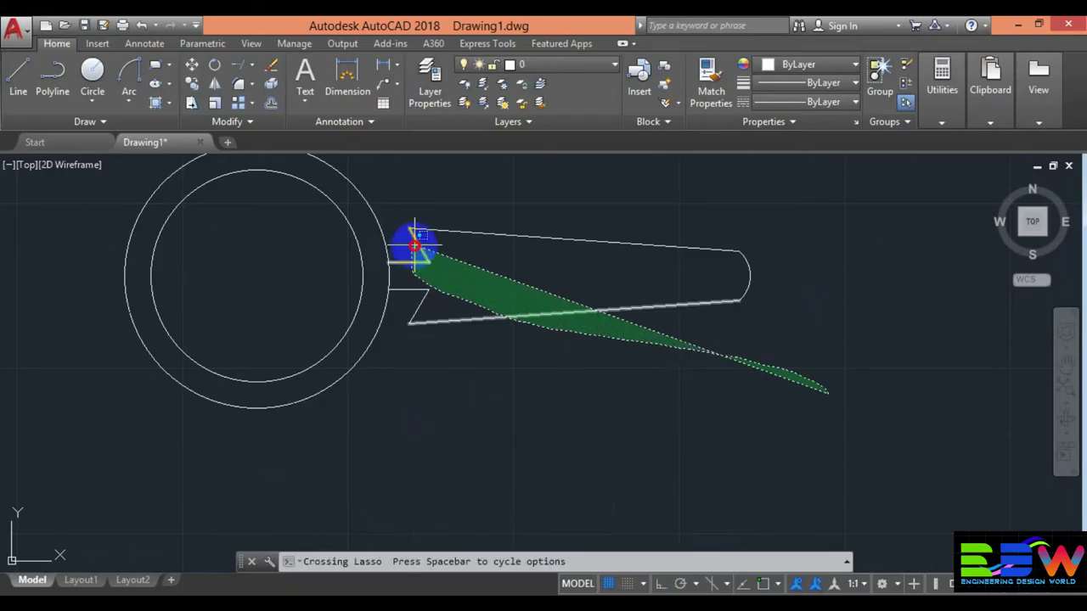
left_click(440, 331)
key("Escape")
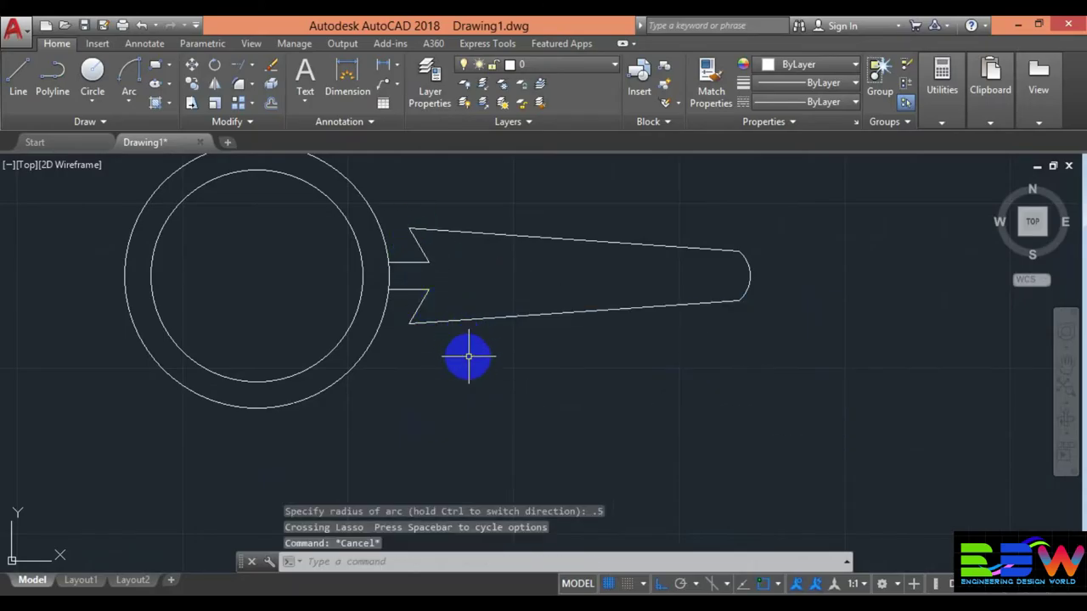
mouse_move(786, 339)
left_mouse_down()
mouse_move(429, 308)
mouse_move(408, 227)
left_mouse_up()
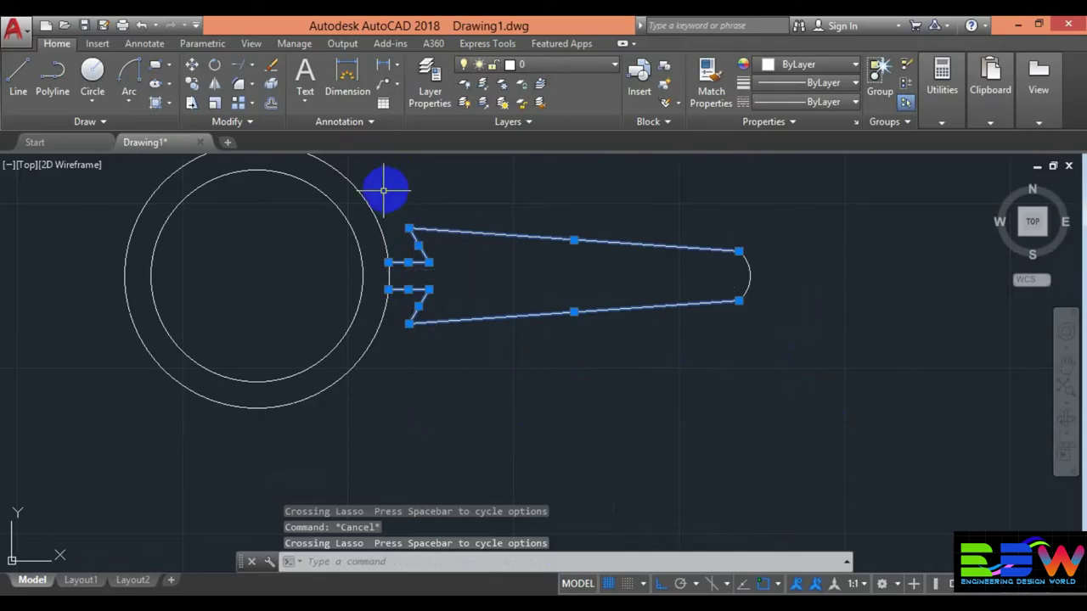
left_click(252, 105)
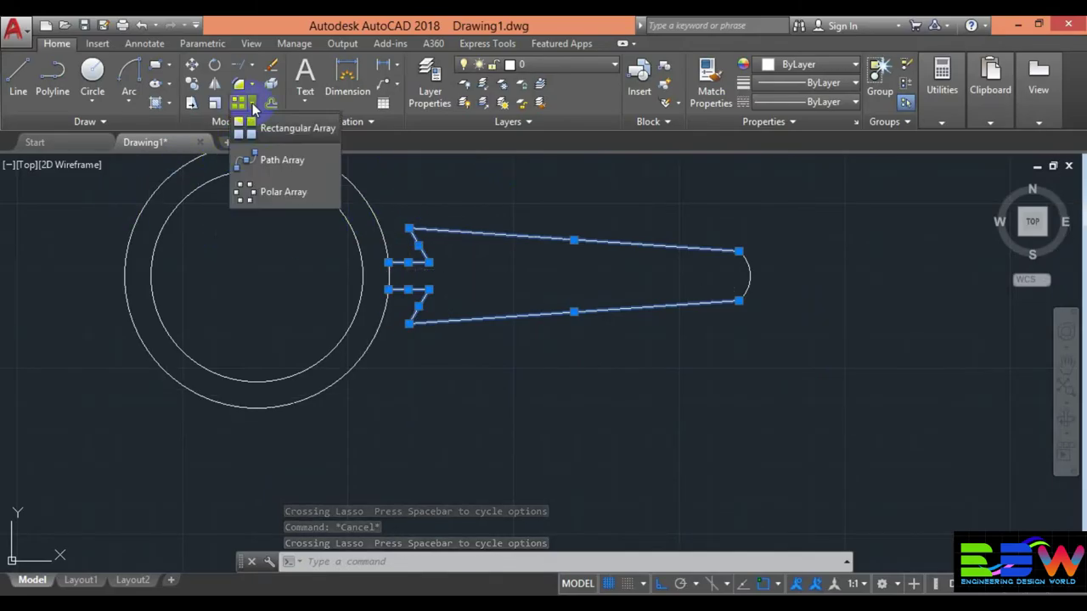
left_click(263, 191)
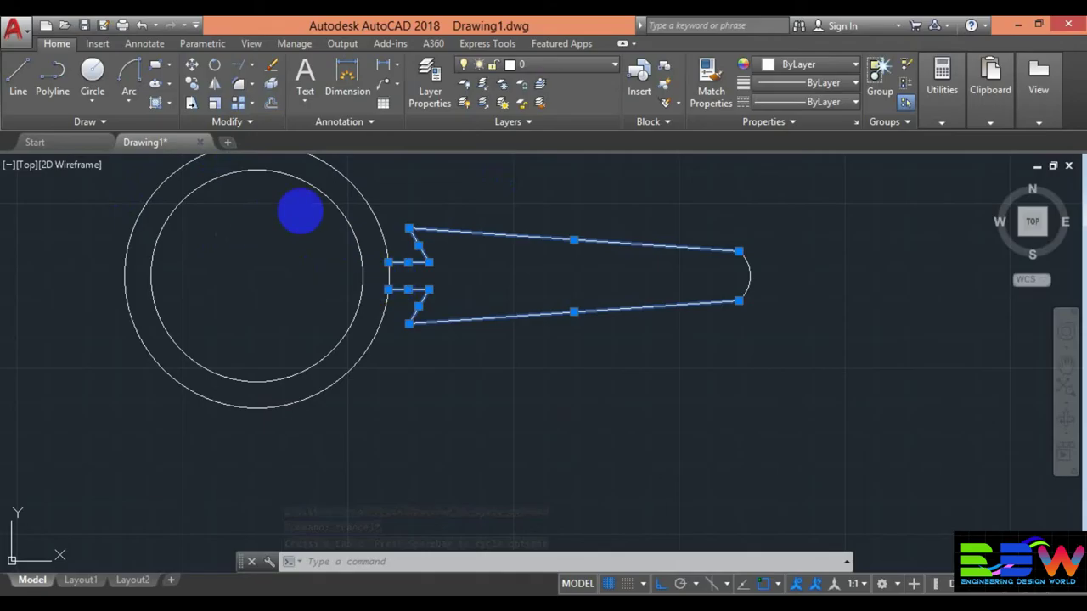
left_click(257, 275)
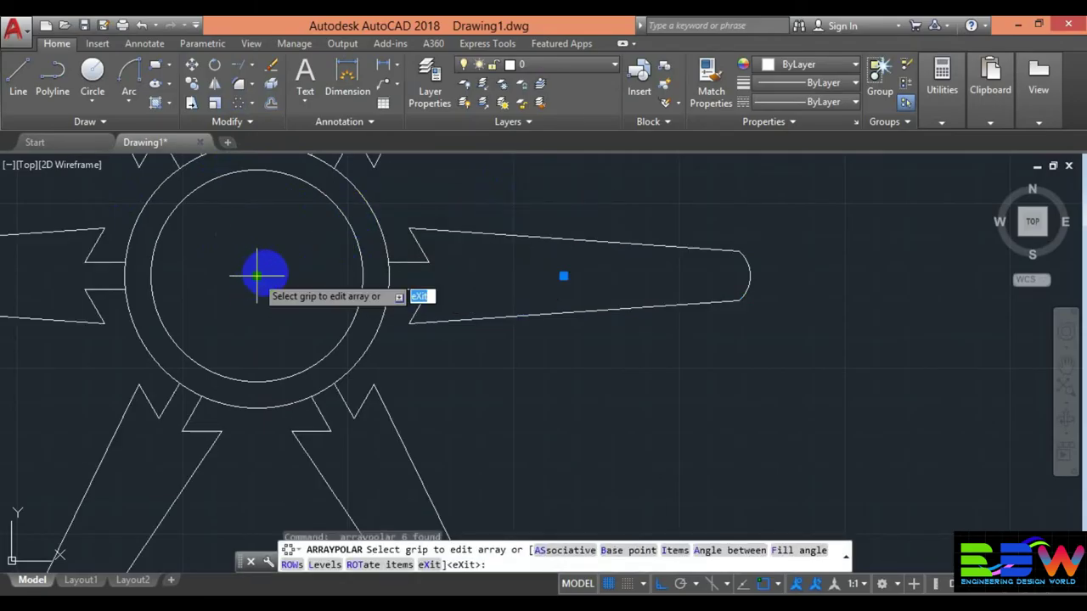
scroll(259, 272, "down", 2)
scroll(262, 269, "down", 4)
middle_click_drag(377, 242, 416, 296)
scroll(404, 289, "up", 2)
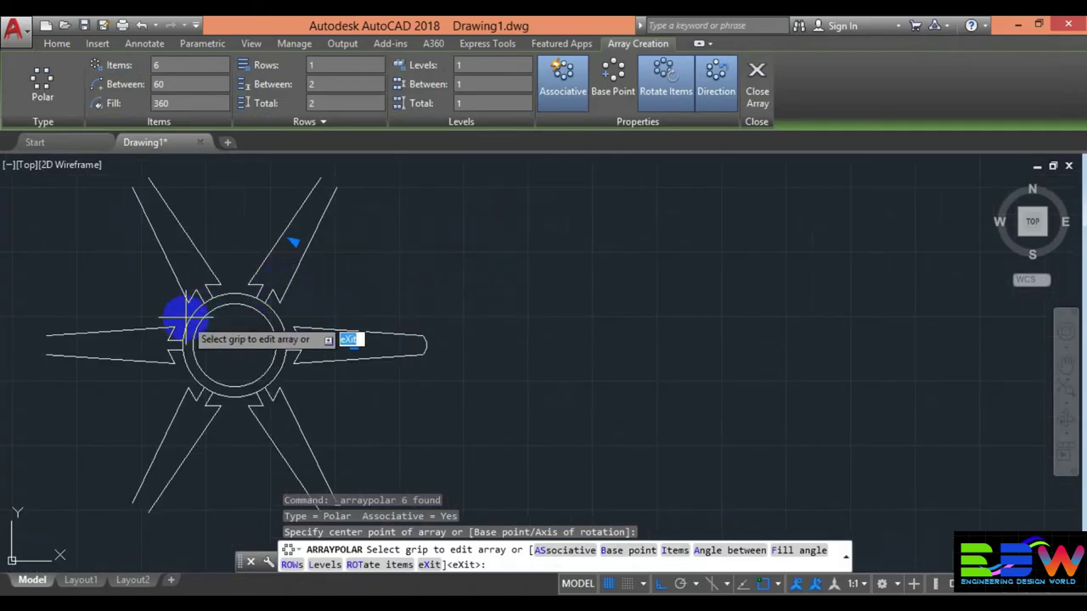
key("Escape")
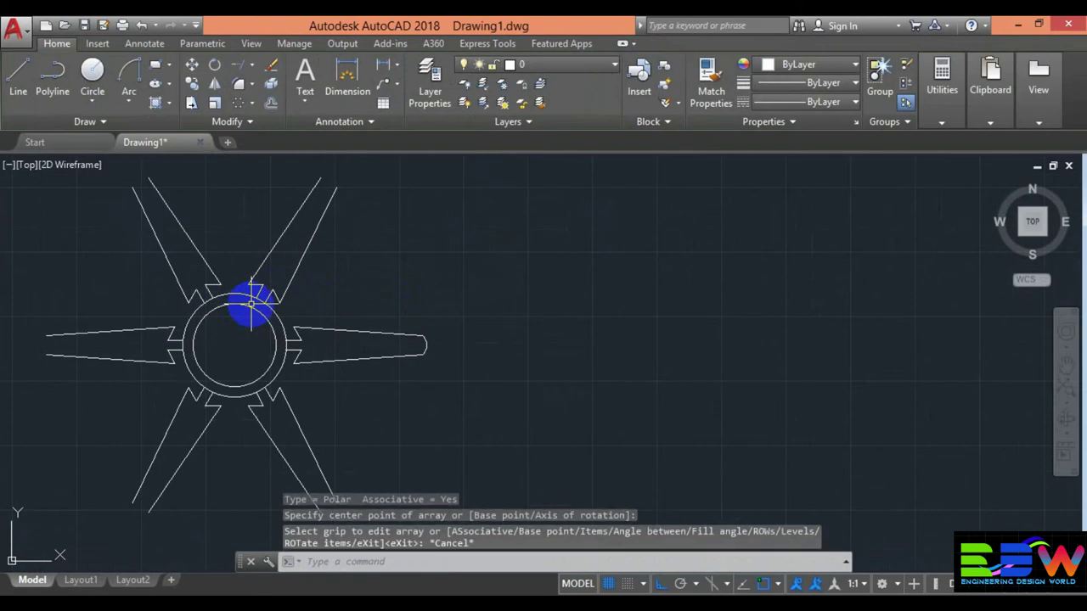
key("ctrl+z")
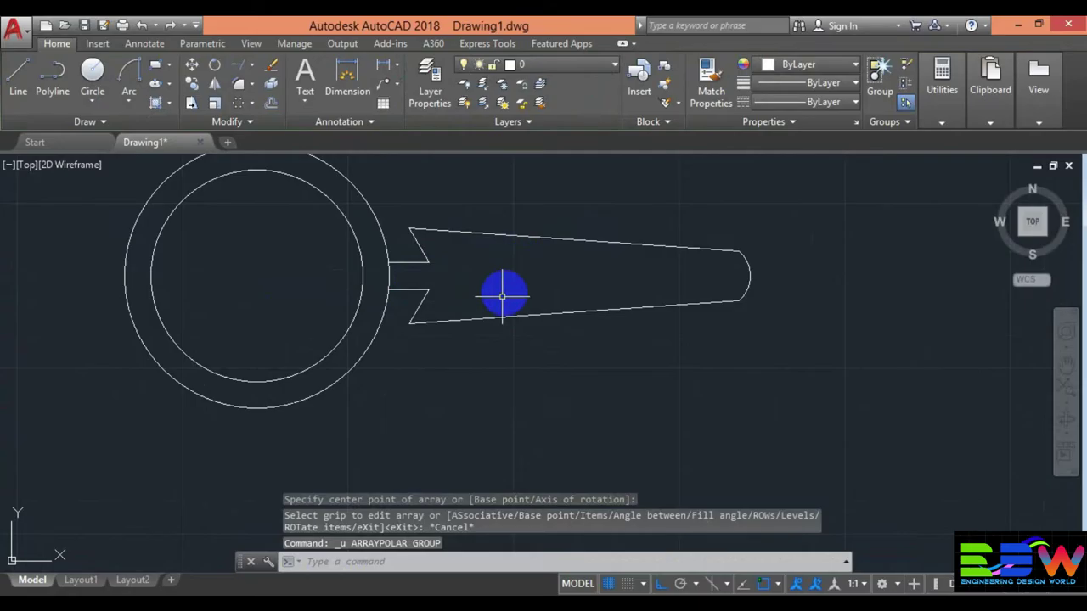
mouse_move(802, 337)
left_mouse_down()
mouse_move(414, 246)
mouse_move(410, 236)
left_mouse_up()
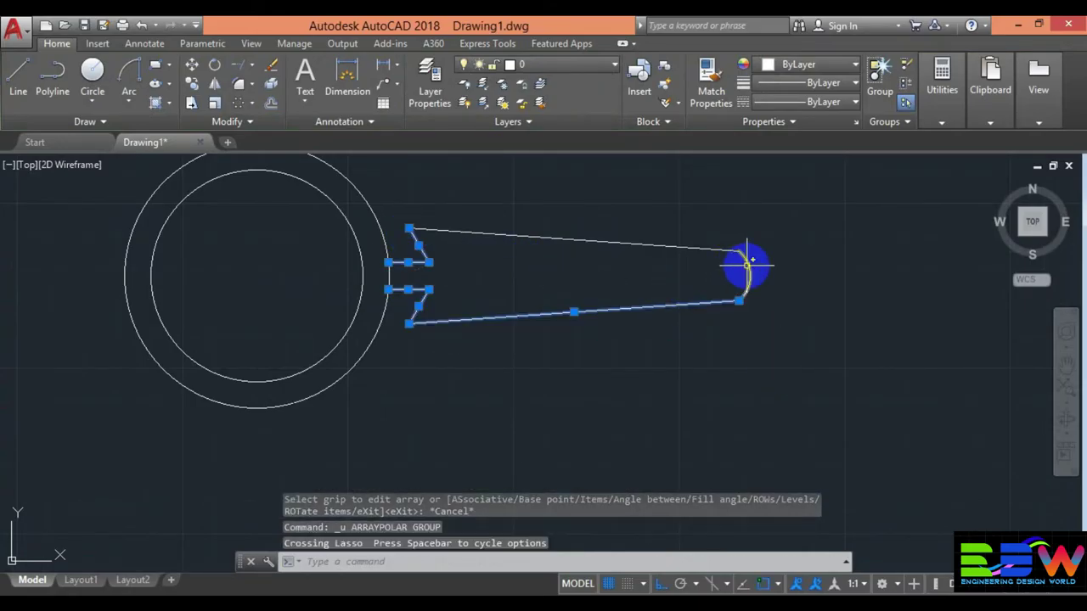
- Start a polar array of the tapered arm centred on the ring hub
left_click(723, 254)
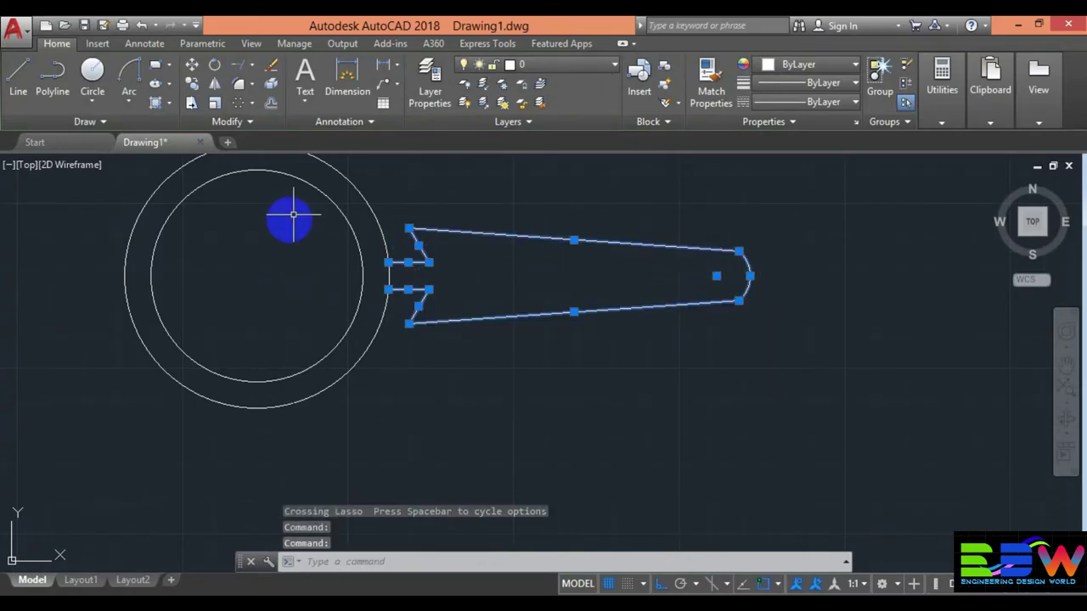
left_click(241, 103)
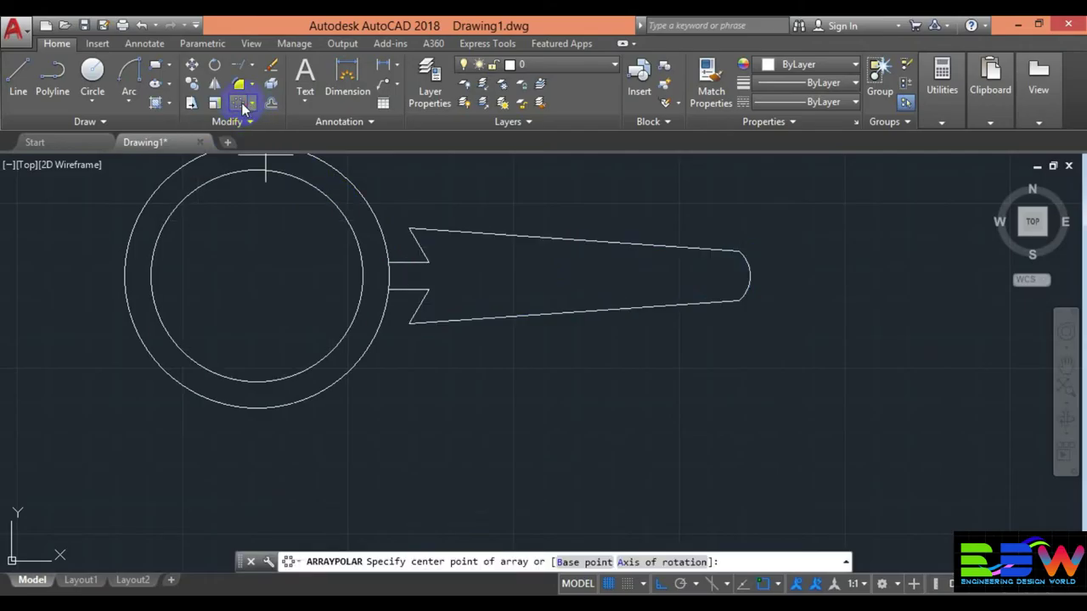
left_click(256, 275)
scroll(270, 290, "down", 2)
scroll(273, 293, "down", 3)
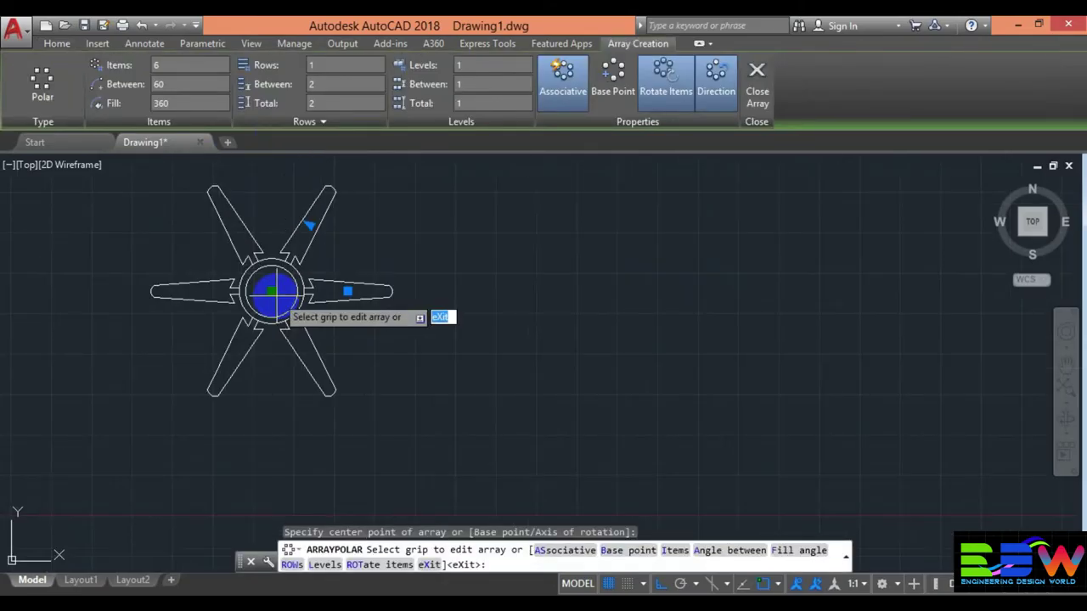
scroll(273, 291, "up", 3)
scroll(480, 412, "down", 1)
middle_click_drag(436, 352, 493, 424)
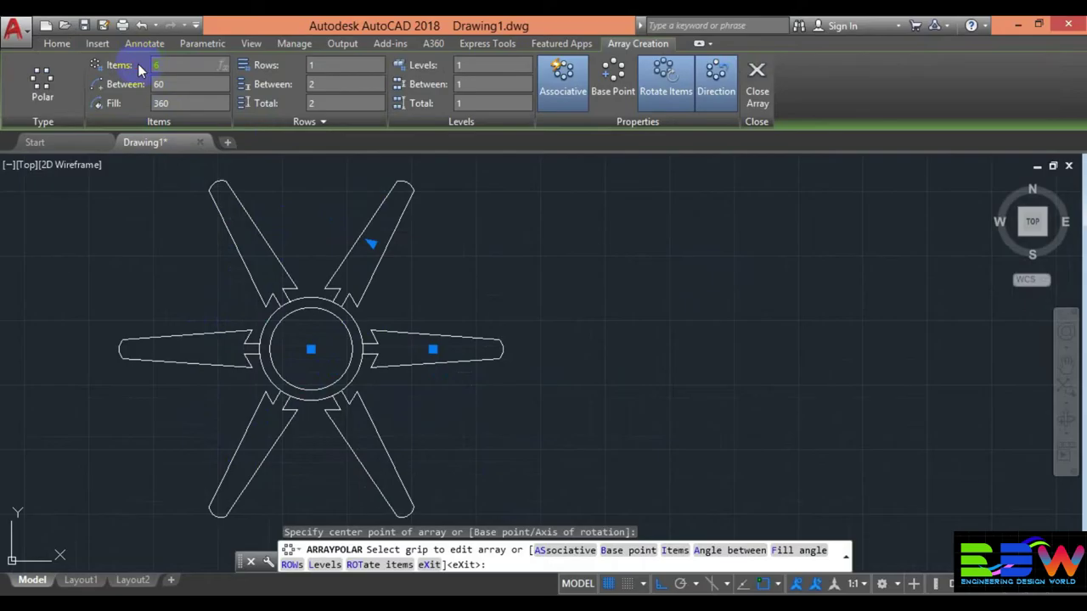
left_click(190, 65)
type("4")
- Reduce the array to three arms spaced 120° apart and finish the command
key("Return")
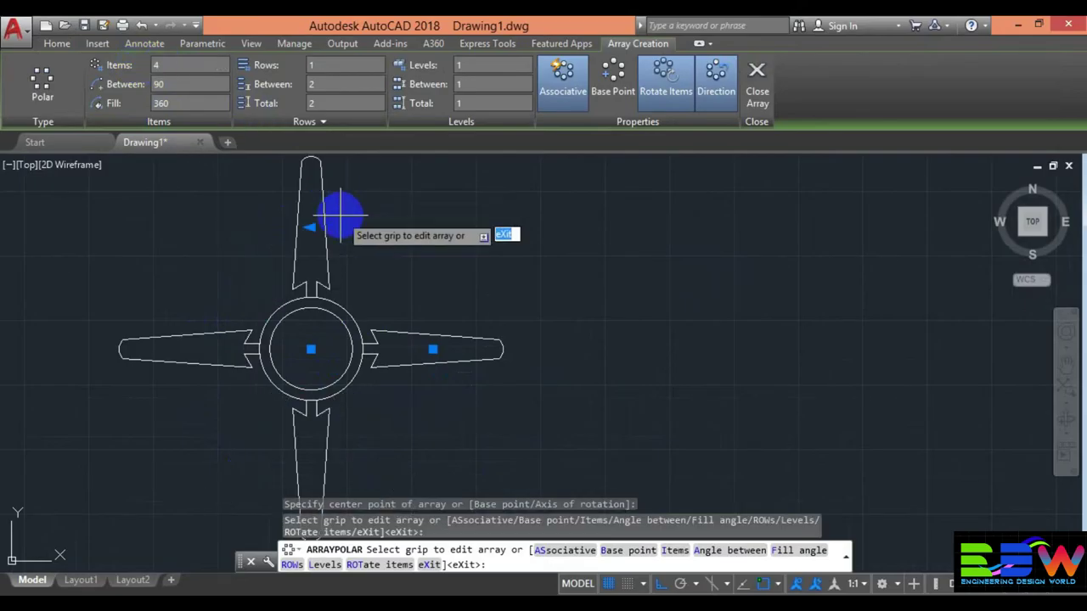
scroll(581, 335, "down", 1)
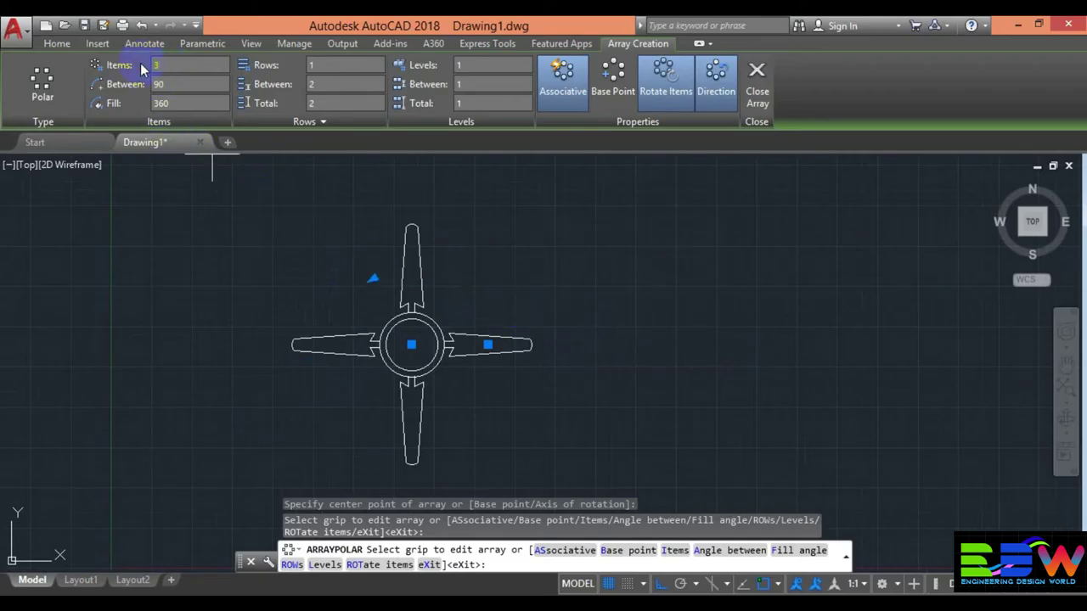
key("Return")
scroll(428, 287, "up", 1)
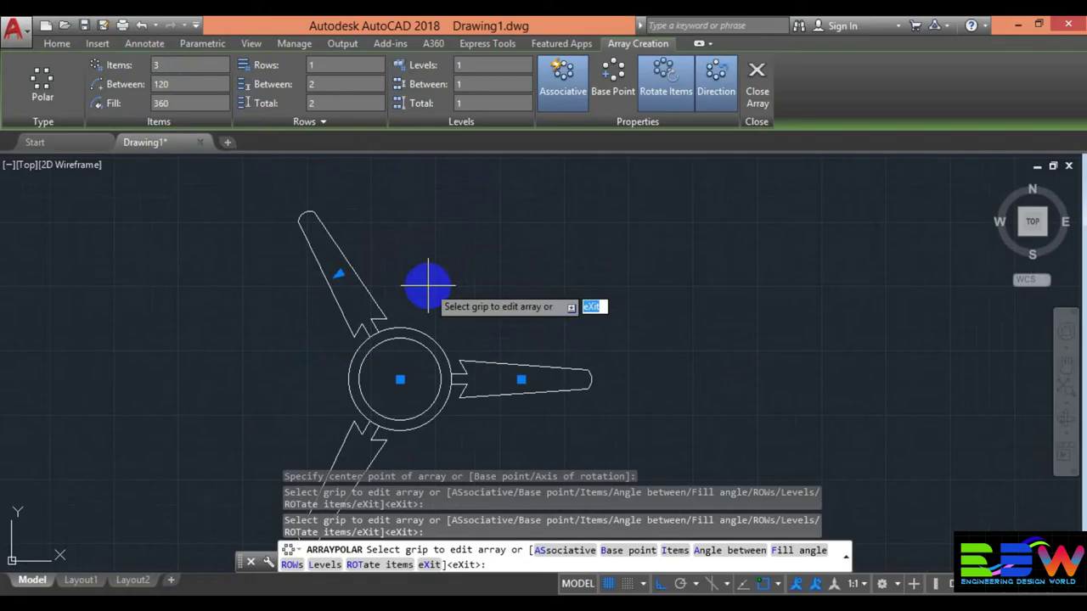
scroll(428, 284, "down", 1)
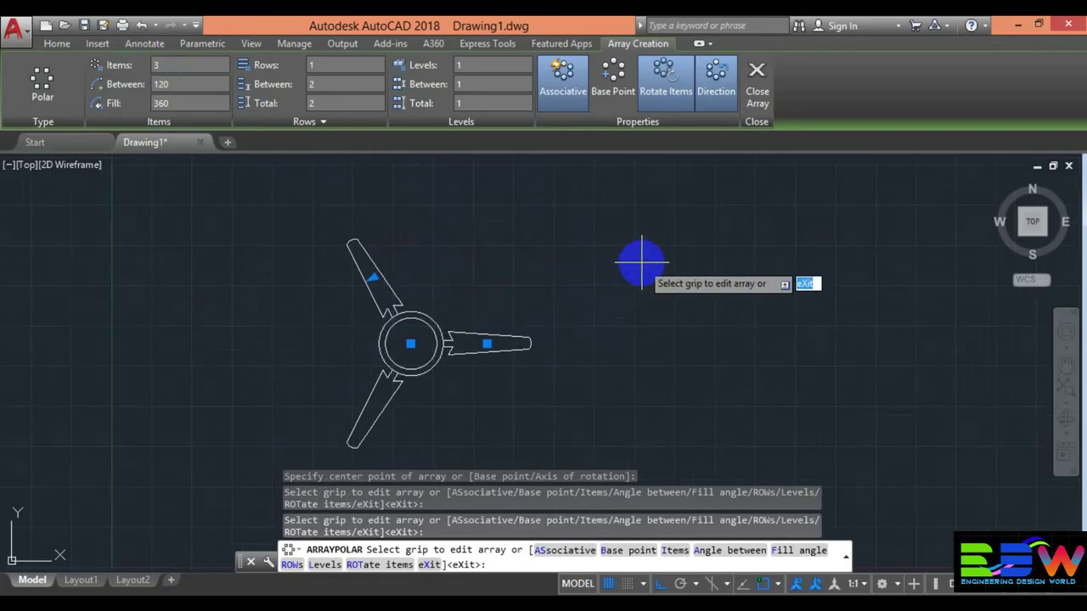
key("Escape")
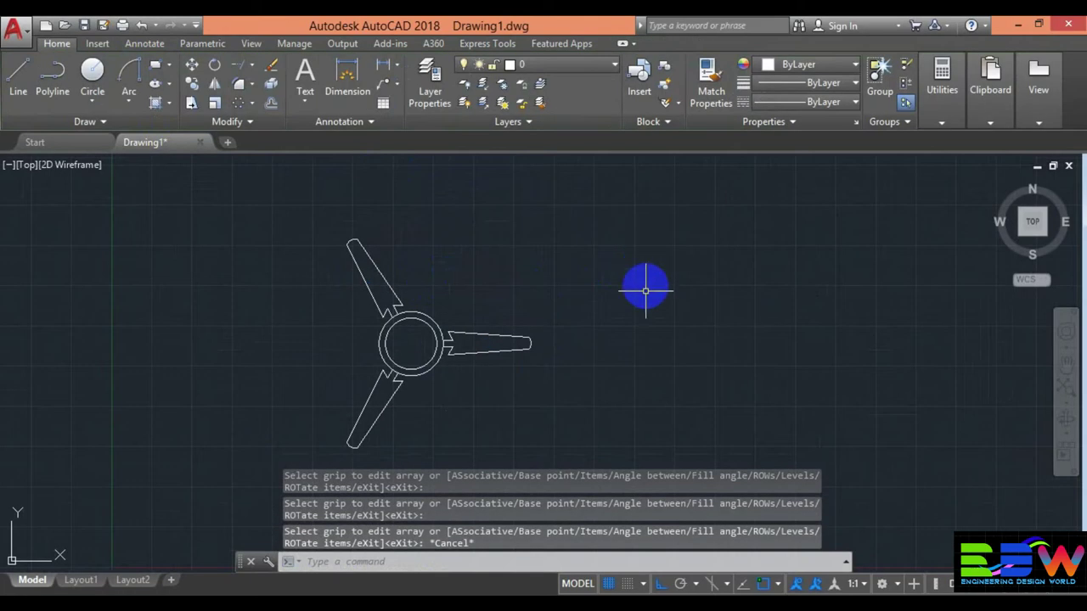
- Recentre and zoom the view on the three-arm fan
scroll(646, 359, "down", 2)
scroll(654, 360, "up", 2)
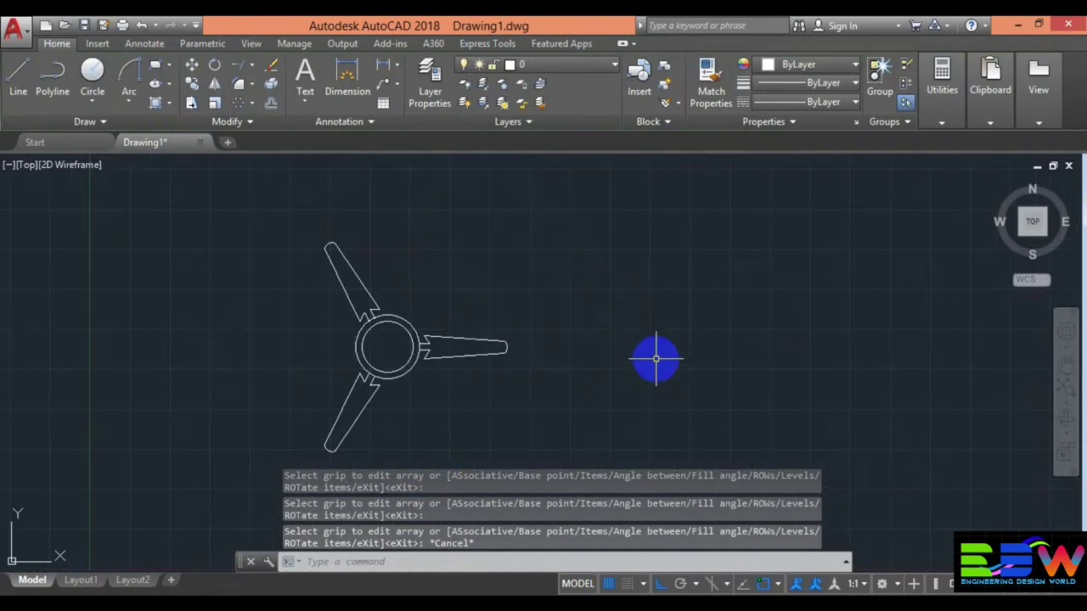
middle_click_drag(604, 366, 655, 332)
scroll(547, 363, "up", 2)
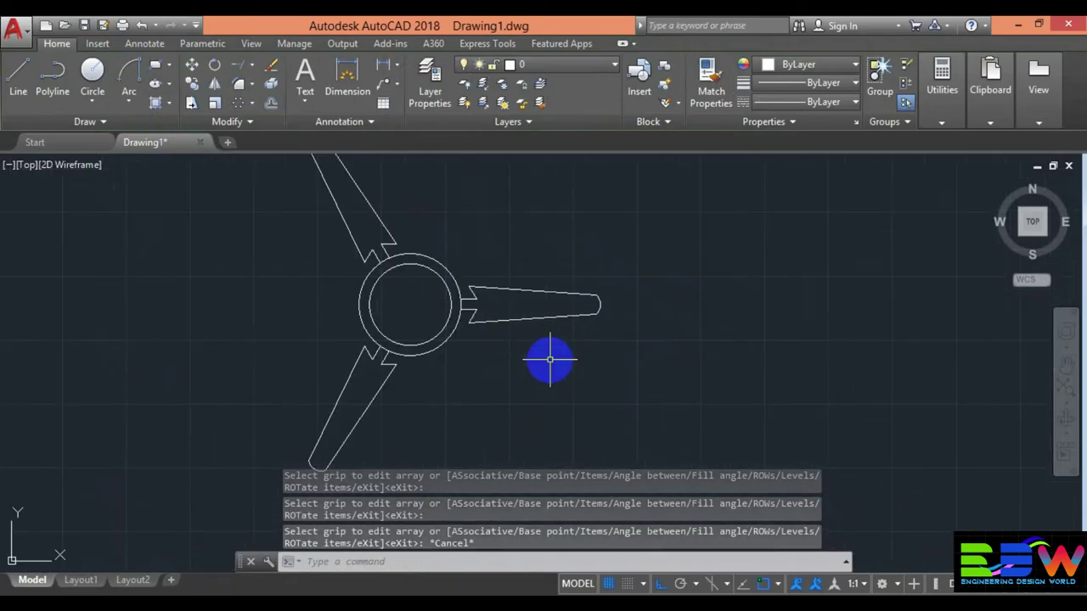
scroll(538, 357, "up", 3)
middle_click_drag(583, 412, 654, 456)
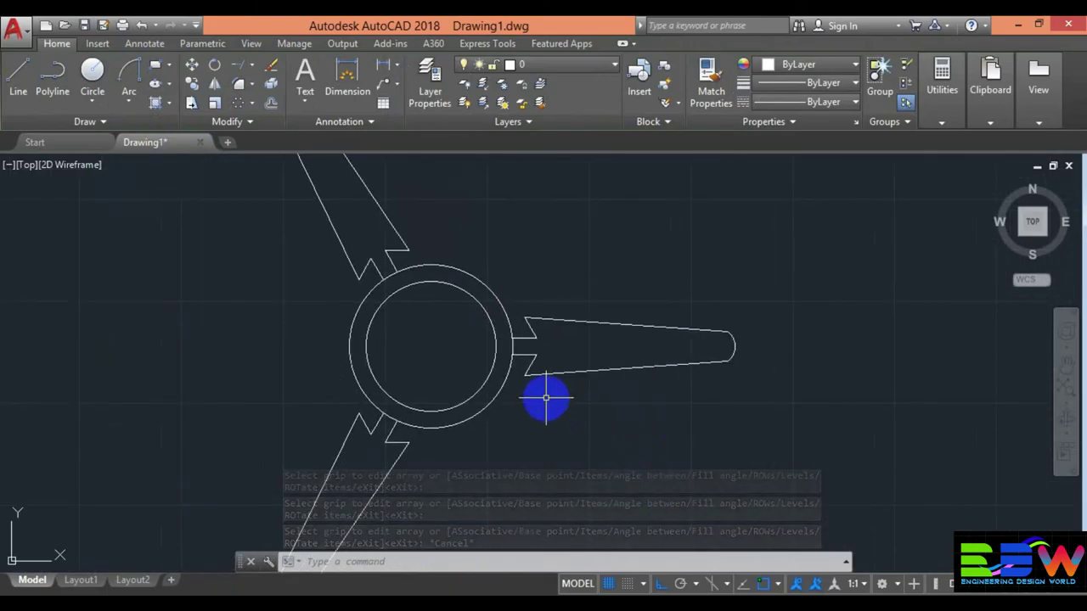
scroll(546, 397, "down", 3)
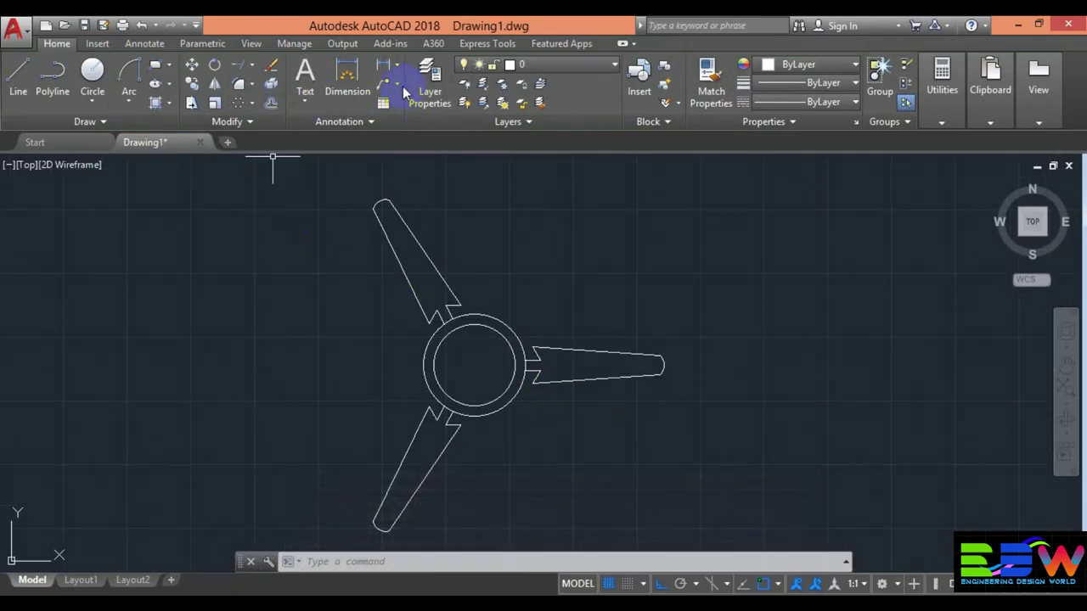
- Add a 0.6100 linear dimension from the hub's outer edge to the right arm's notch
left_click(398, 66)
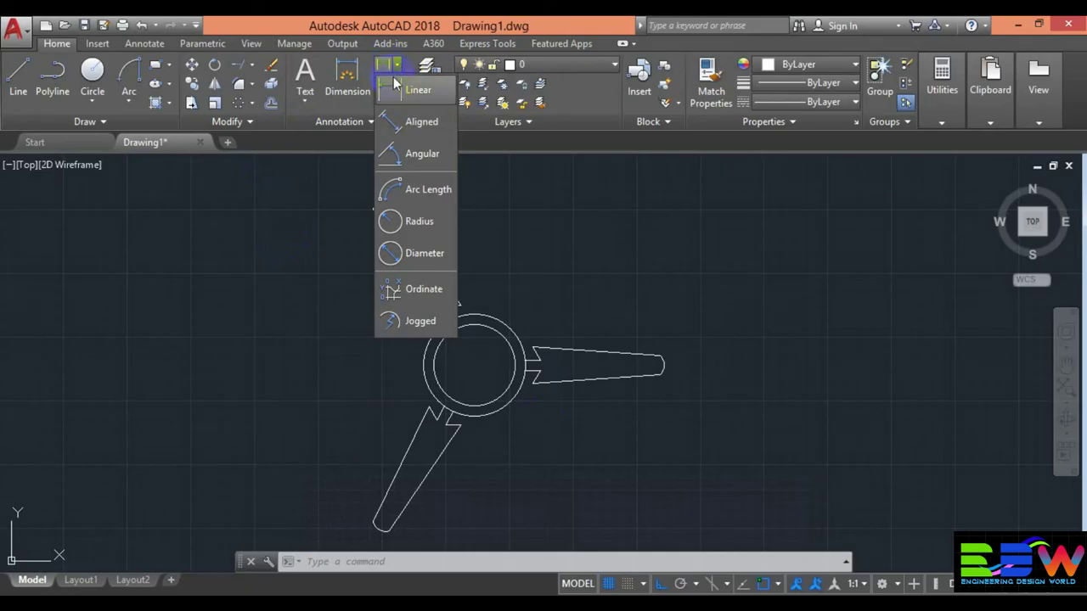
left_click(400, 97)
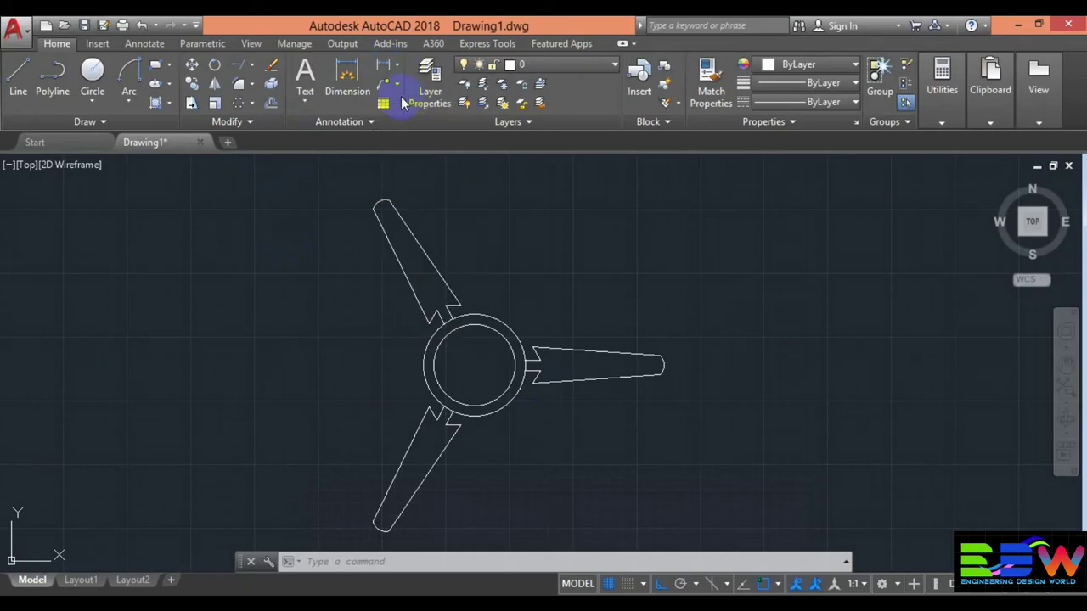
scroll(546, 364, "up", 2)
scroll(543, 364, "up", 2)
scroll(499, 353, "up", 2)
left_click(502, 354)
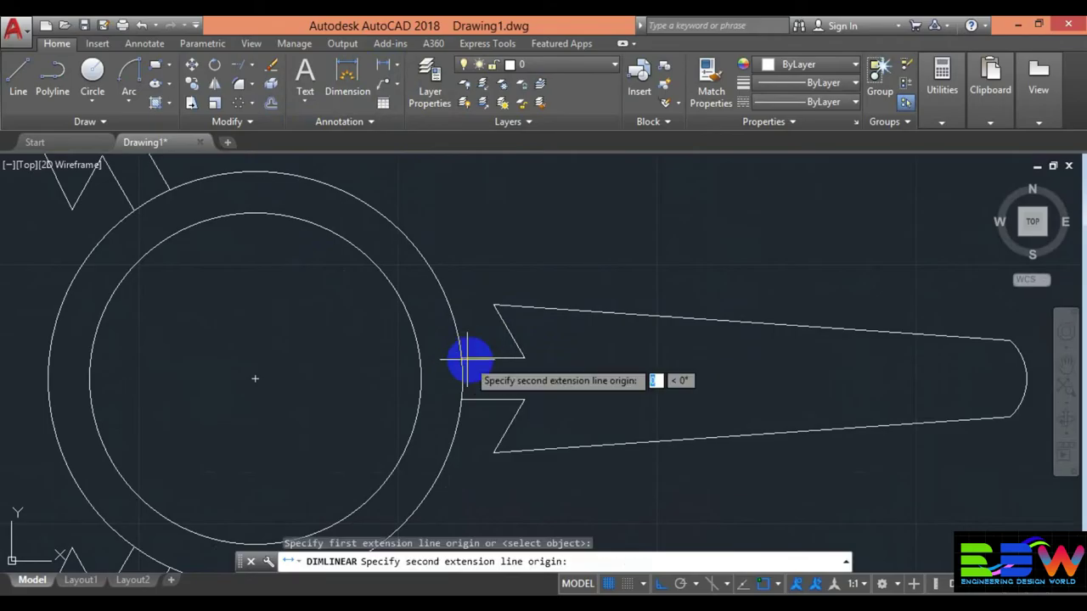
left_click(514, 363)
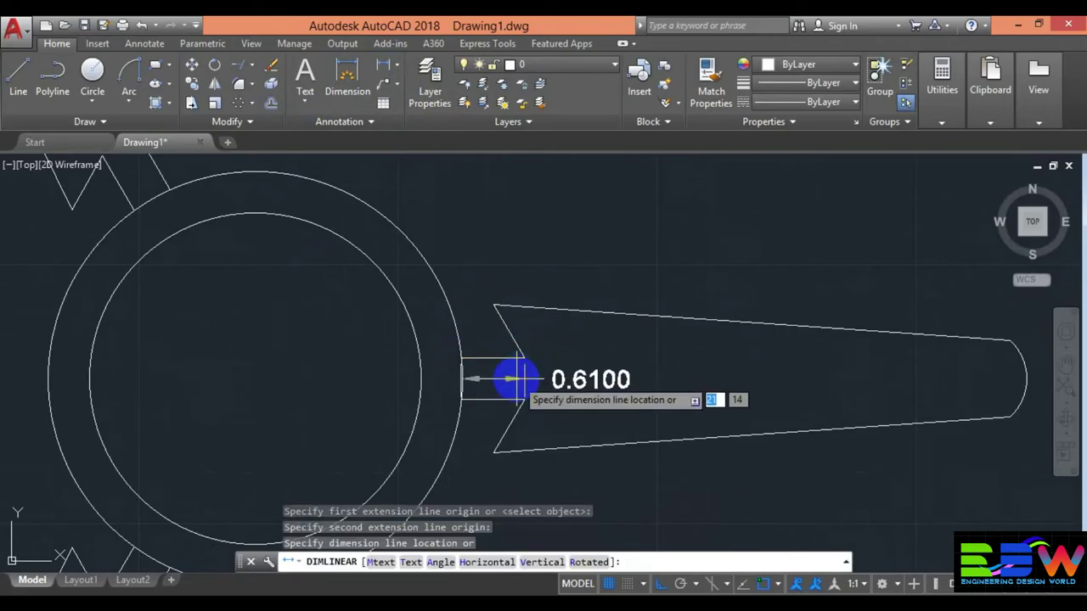
left_click(513, 373)
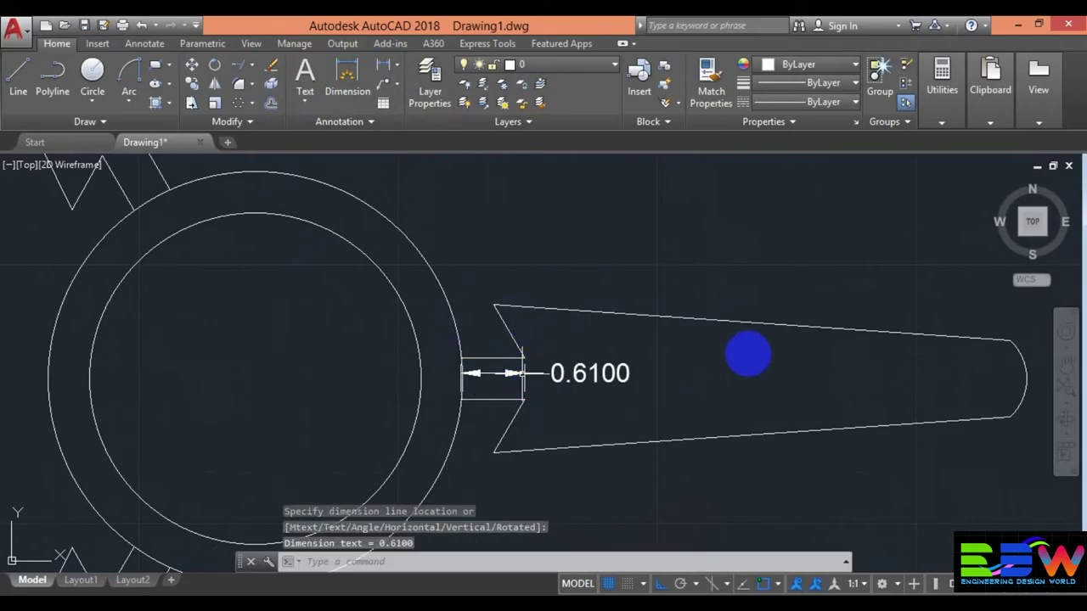
scroll(460, 241, "down", 2)
scroll(470, 238, "down", 3)
scroll(470, 243, "up", 3)
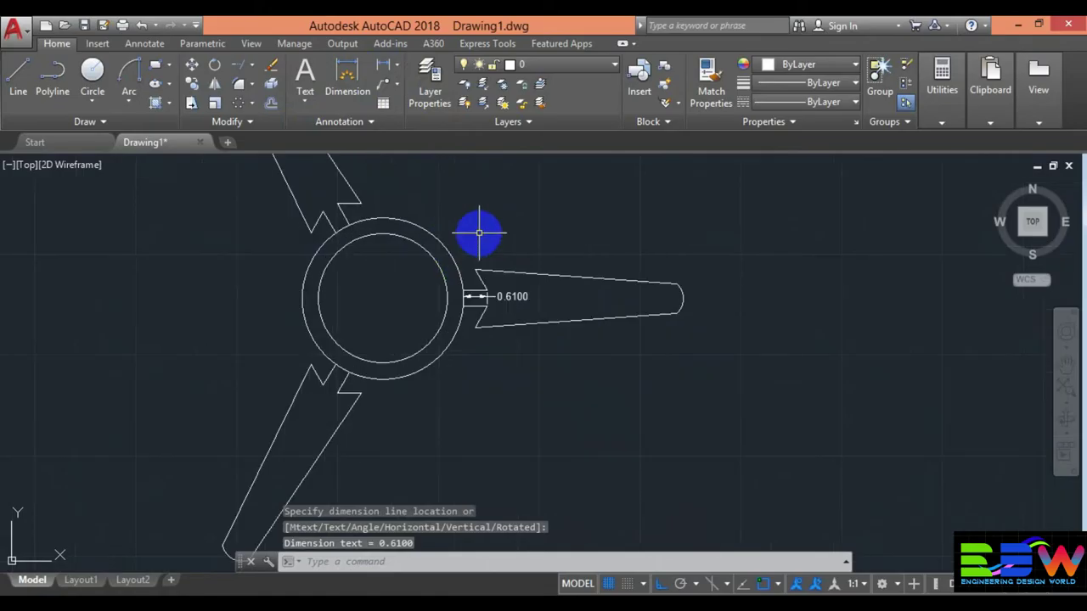
scroll(478, 233, "up", 1)
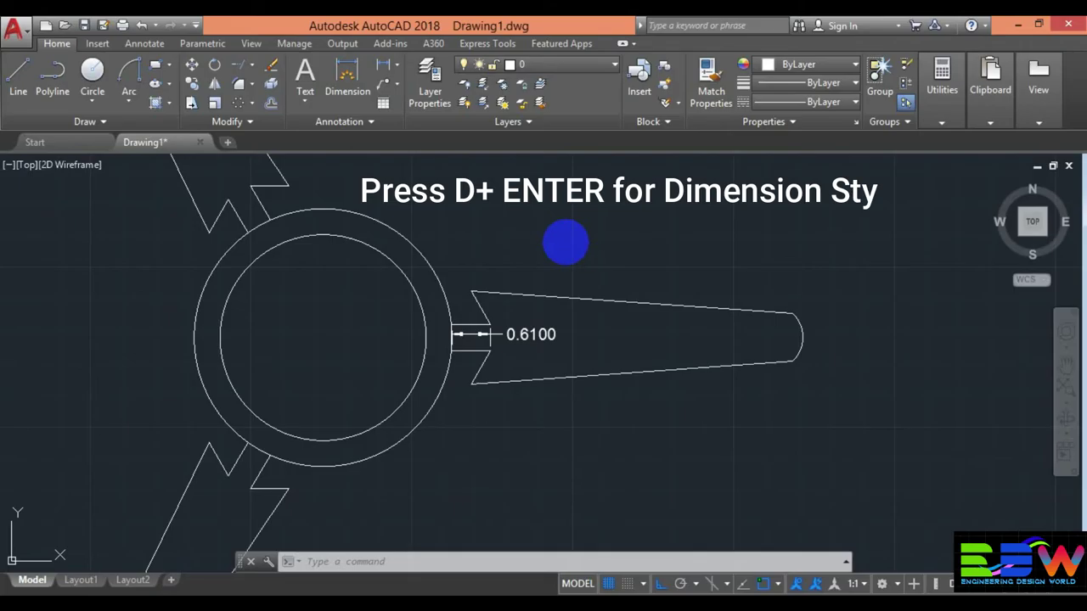
- Set the Standard dimension style's primary units to Decimal with whole-number precision
type("d")
key("Return")
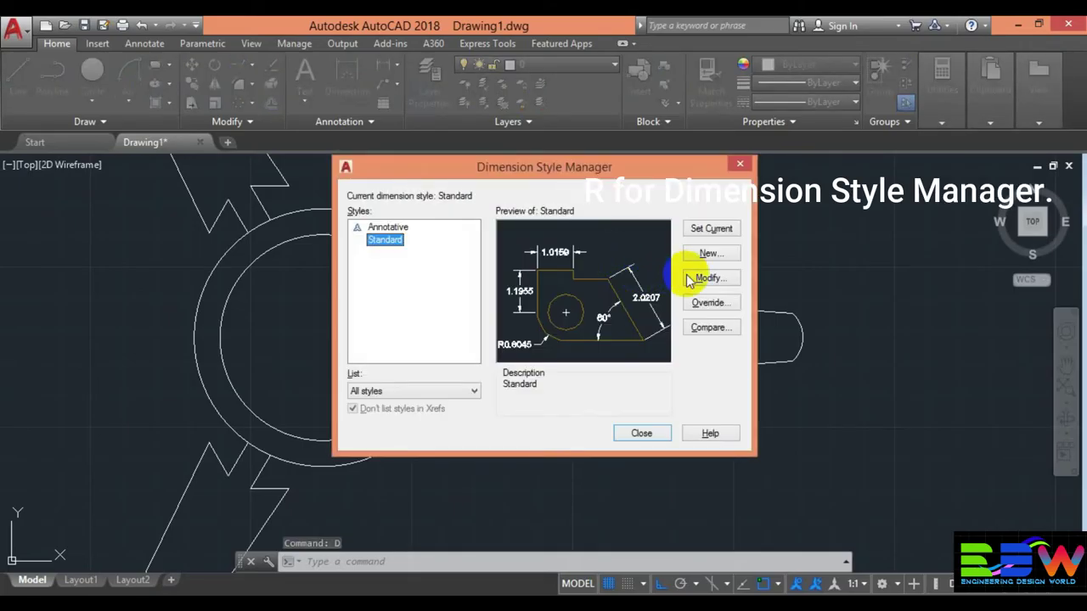
left_click(703, 280)
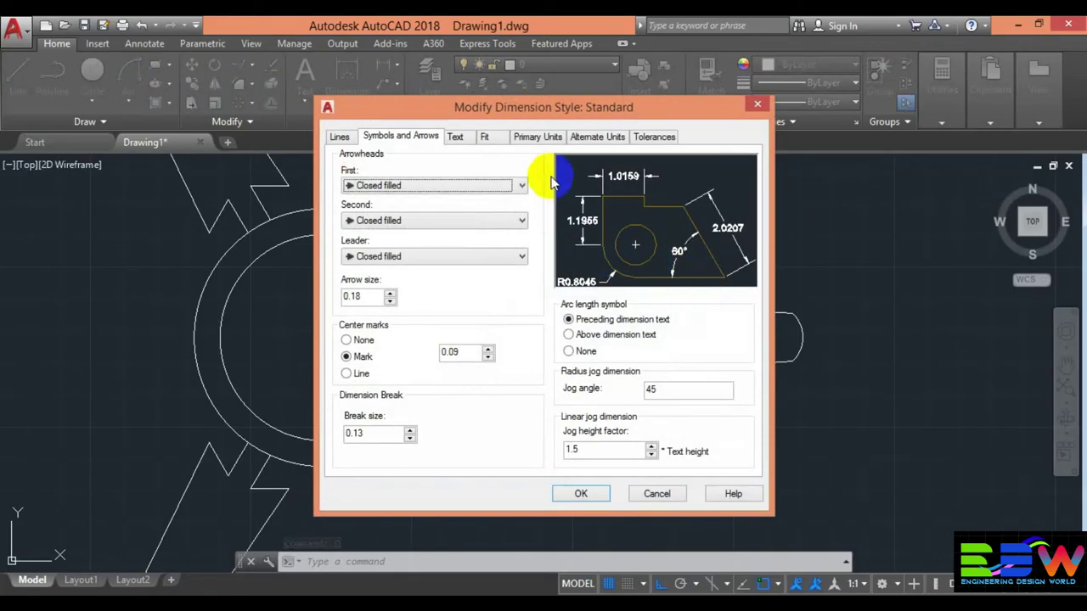
left_click(529, 137)
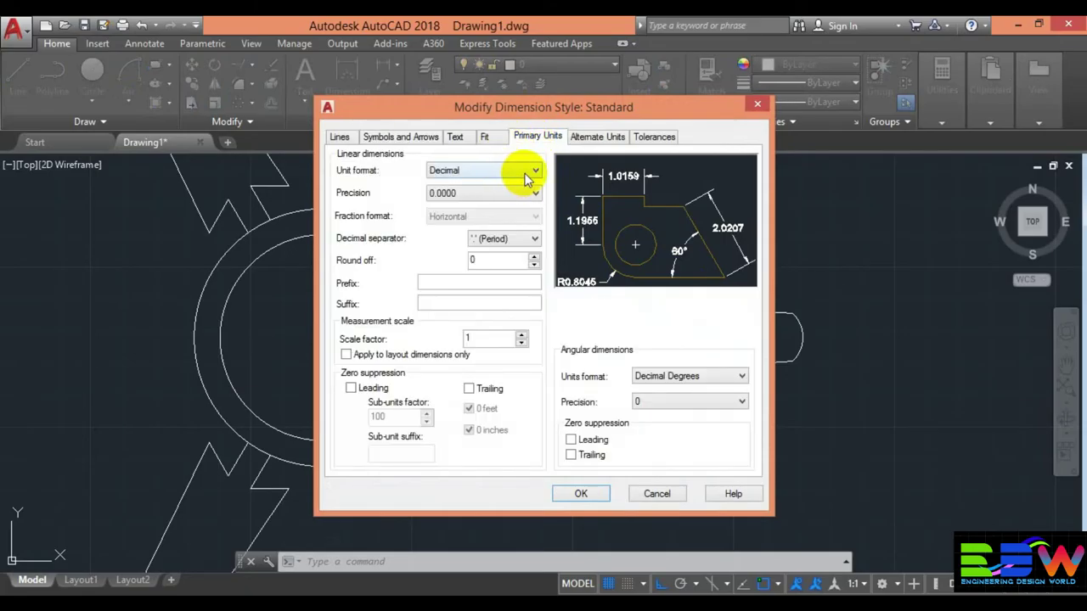
left_click(531, 198)
left_click(505, 209)
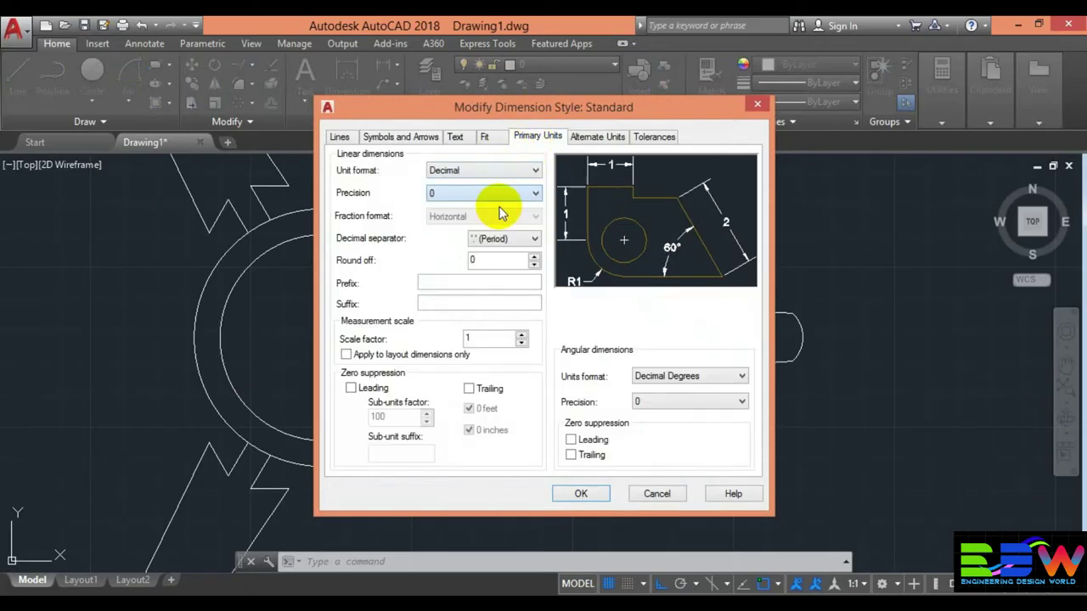
left_click(523, 172)
left_click(506, 193)
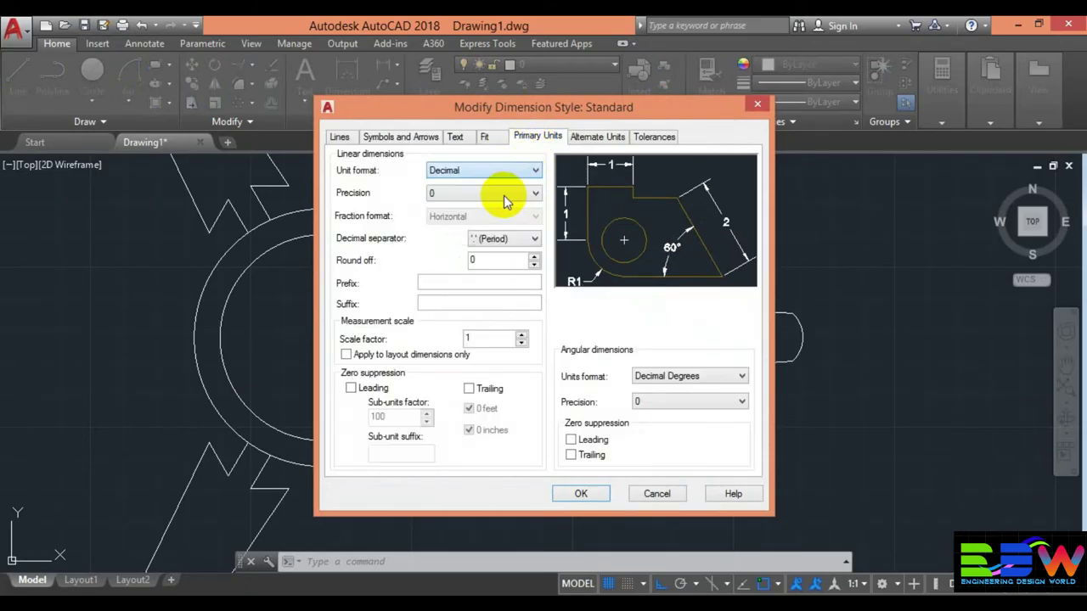
left_click(468, 304)
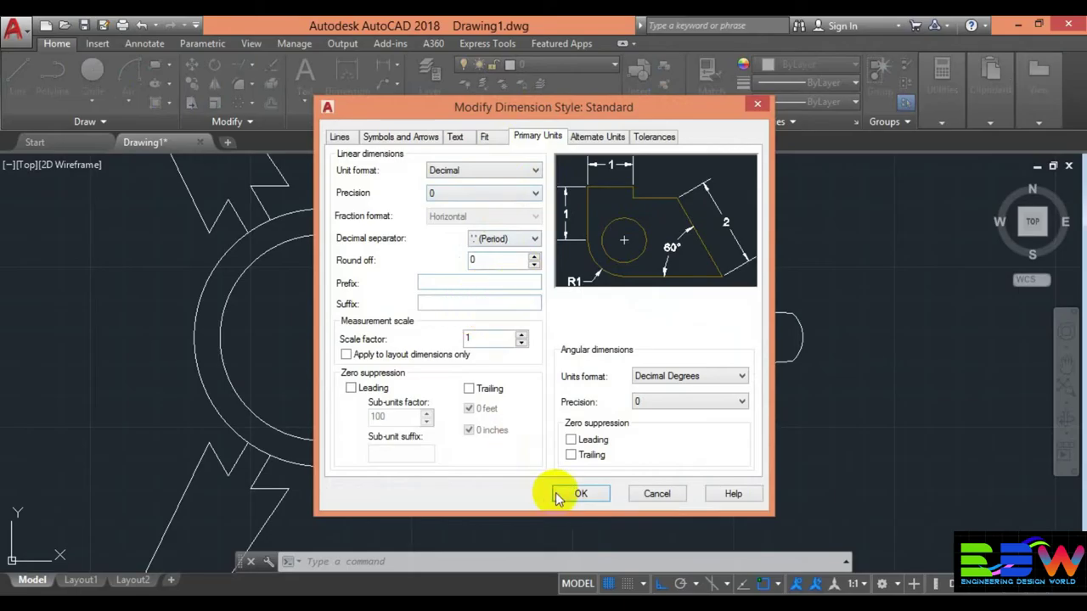
left_click_drag(580, 496, 438, 189)
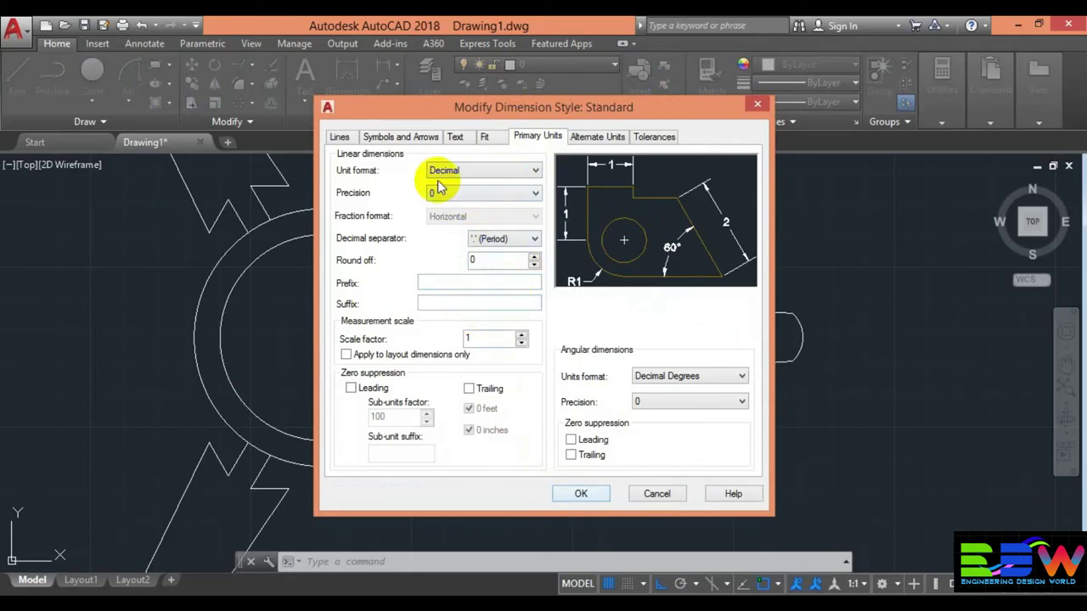
- Give the Standard style arrow size 1 and text height 2, then save and close
left_click(454, 139)
double_click(498, 251)
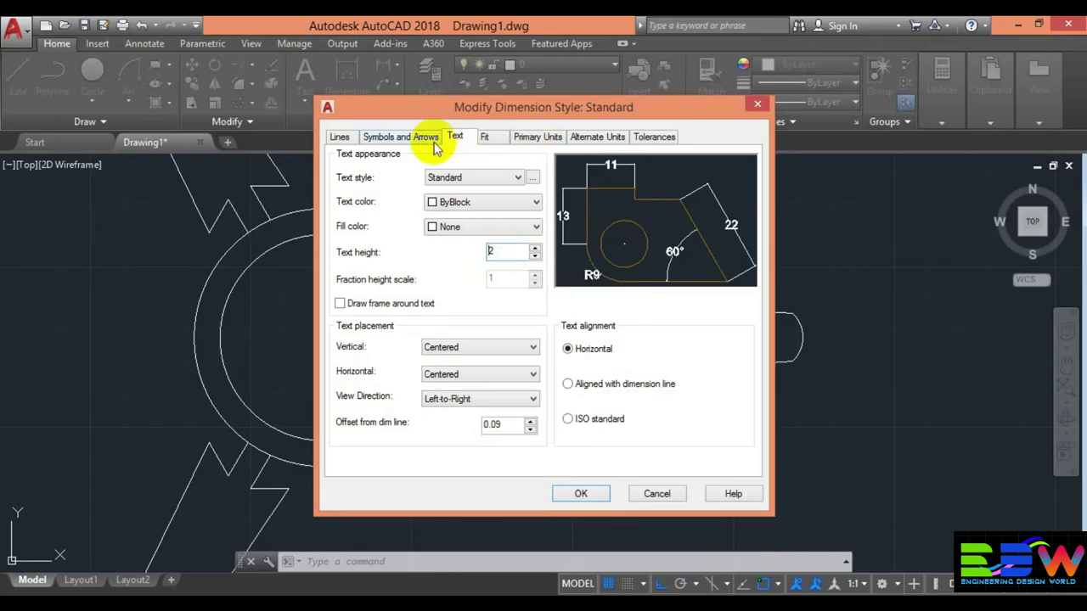
left_click(400, 137)
double_click(374, 296)
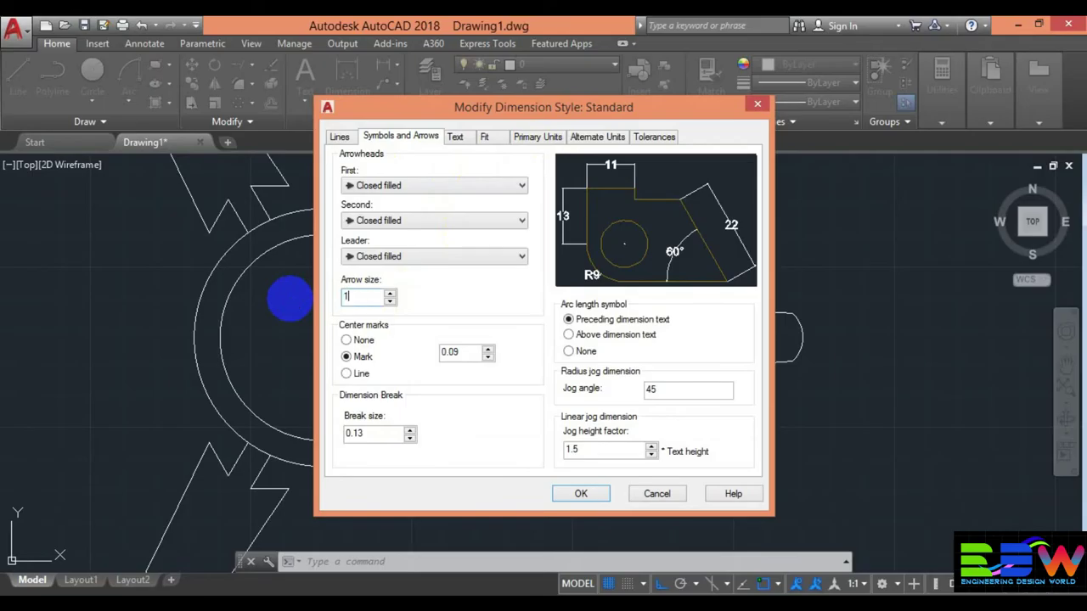
left_click(458, 136)
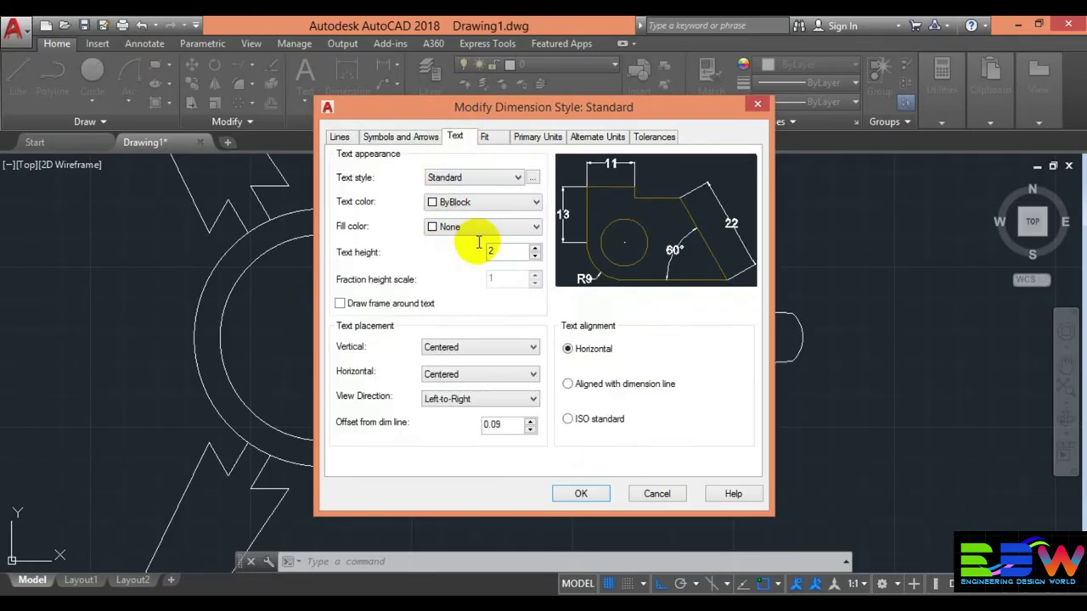
double_click(505, 248)
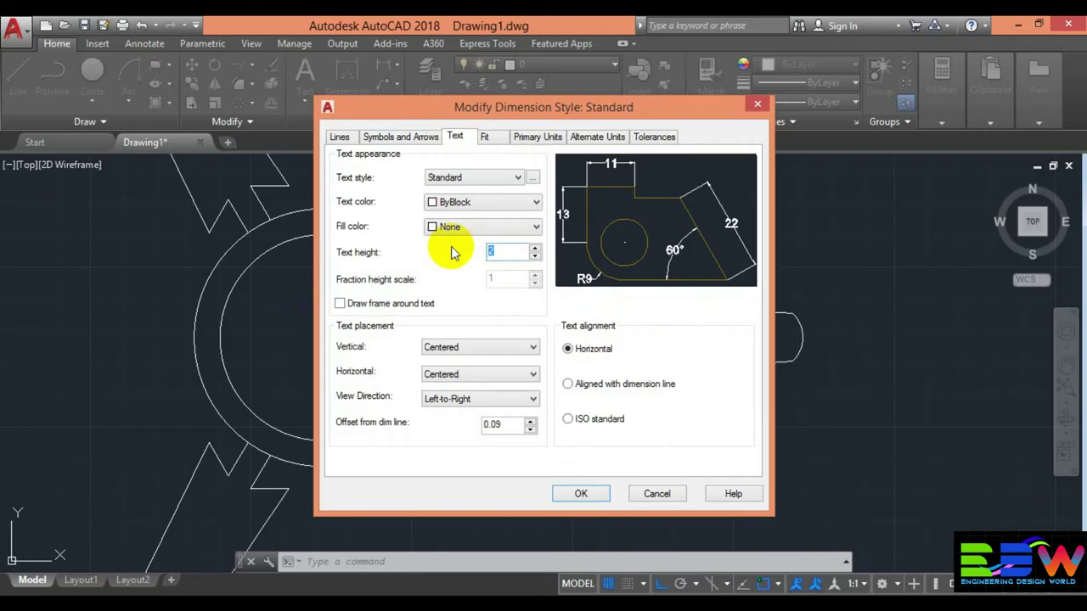
double_click(511, 251)
type("2")
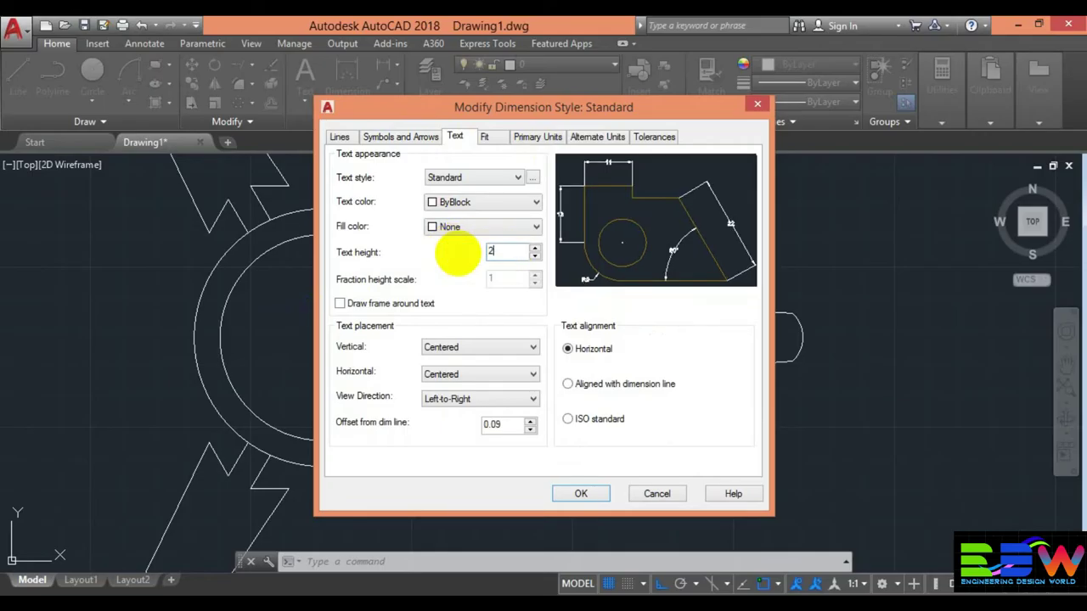
left_click(587, 494)
left_click(642, 431)
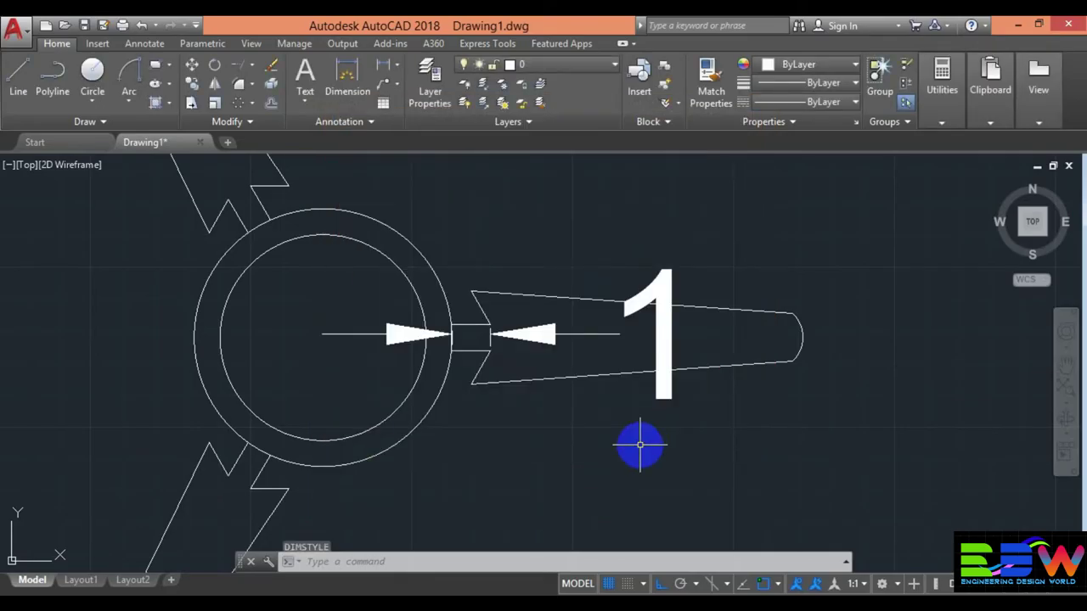
- Change the Standard style's text height and arrow size to 0.5 and confirm
scroll(541, 427, "down", 3)
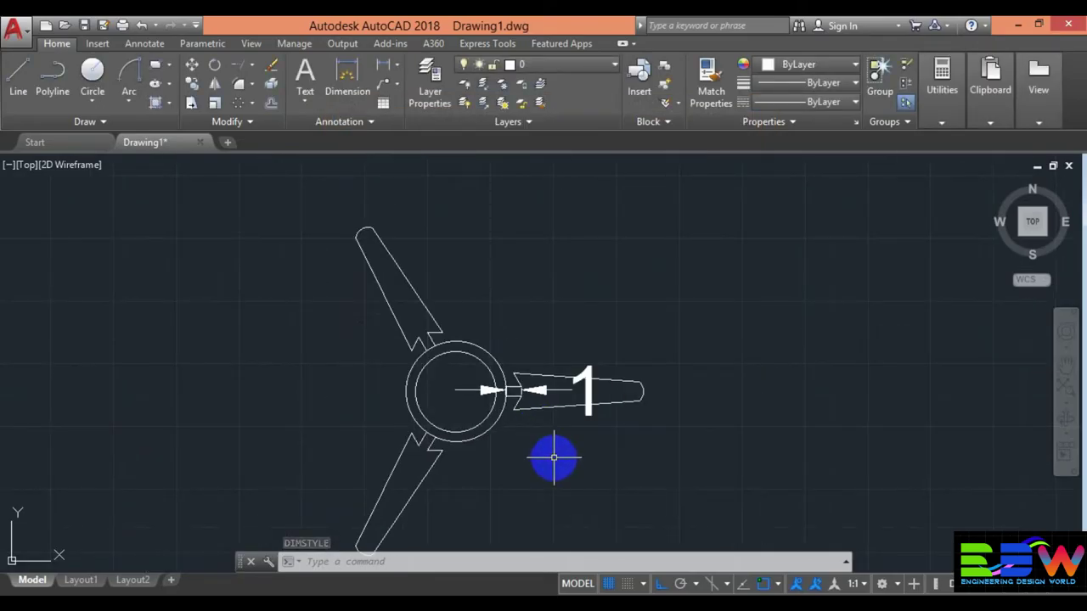
type("d")
key("Return")
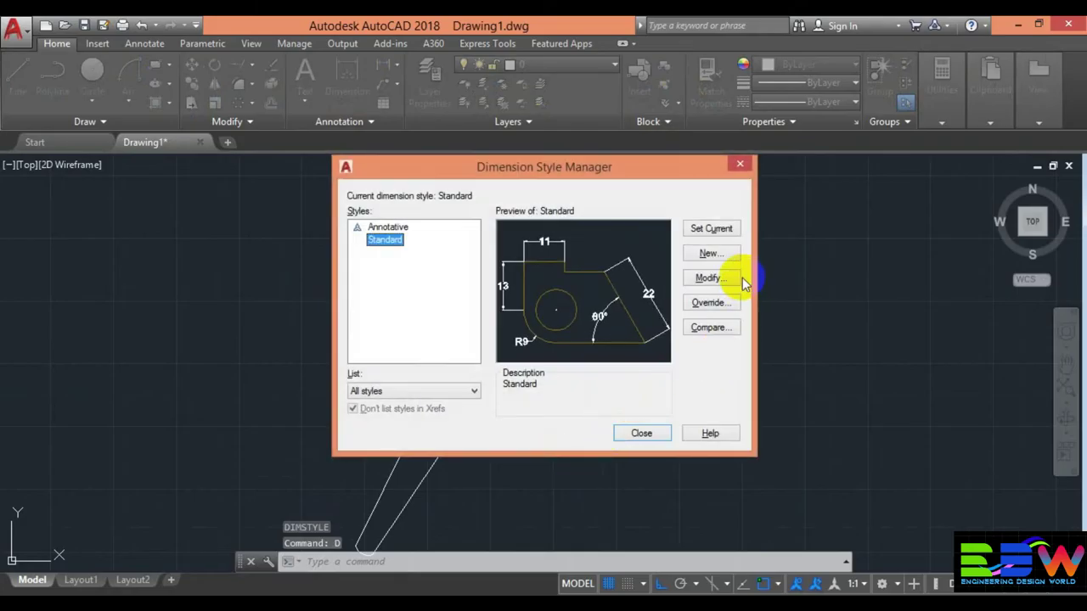
left_click(710, 279)
type("5")
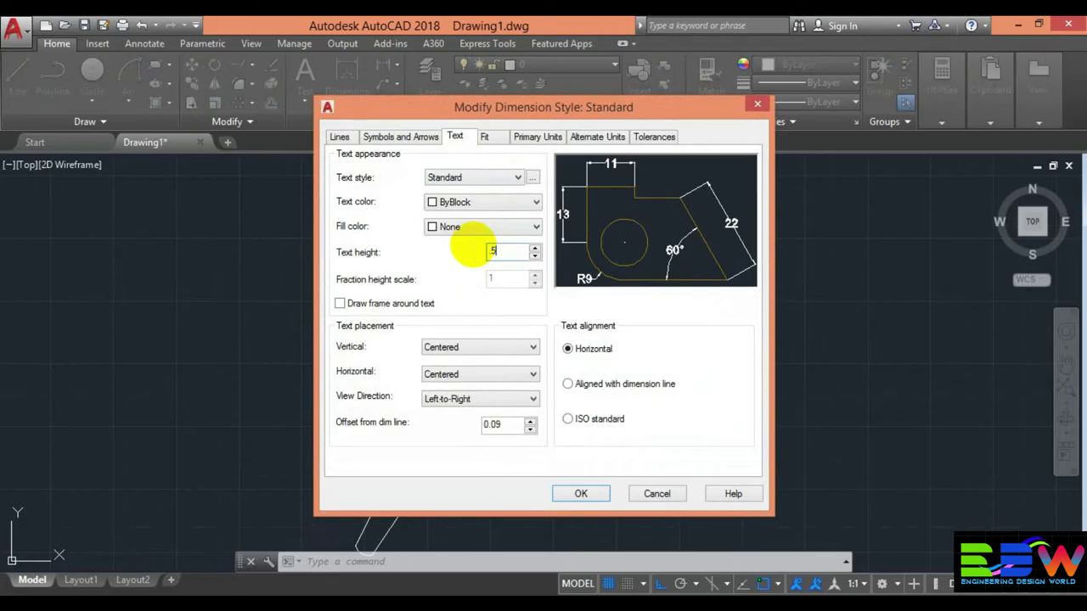
type("0.")
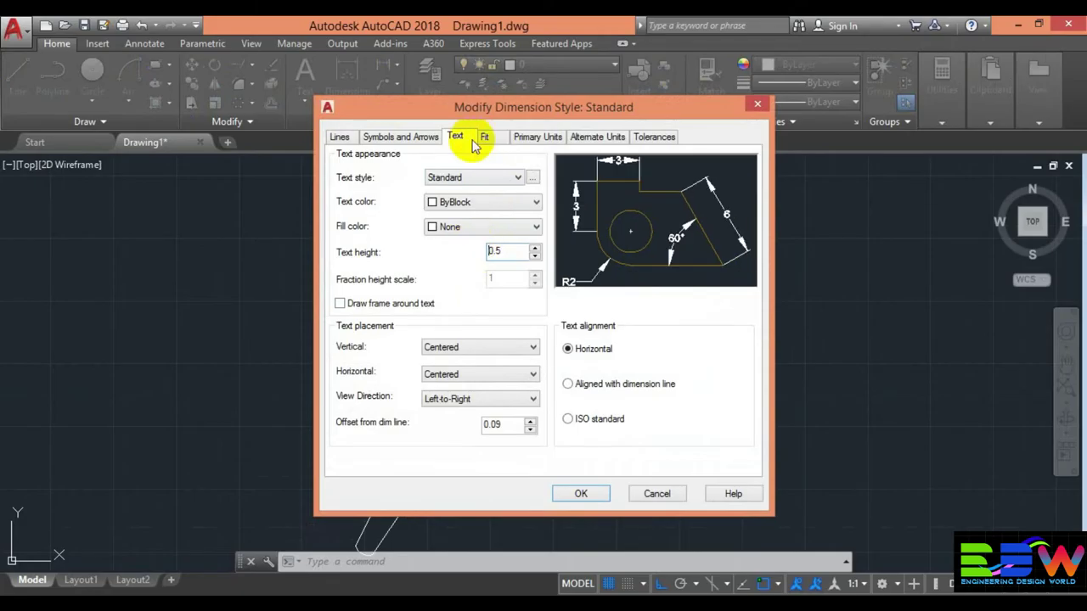
left_click(427, 140)
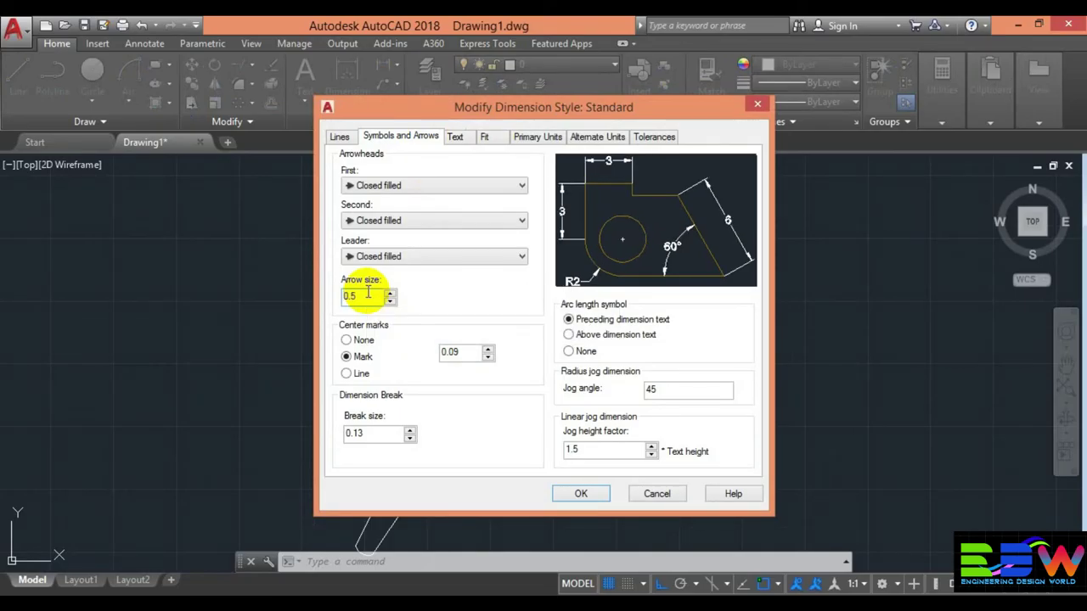
left_click(576, 494)
- Close the style manager and erase the existing neck dimension
left_click(646, 433)
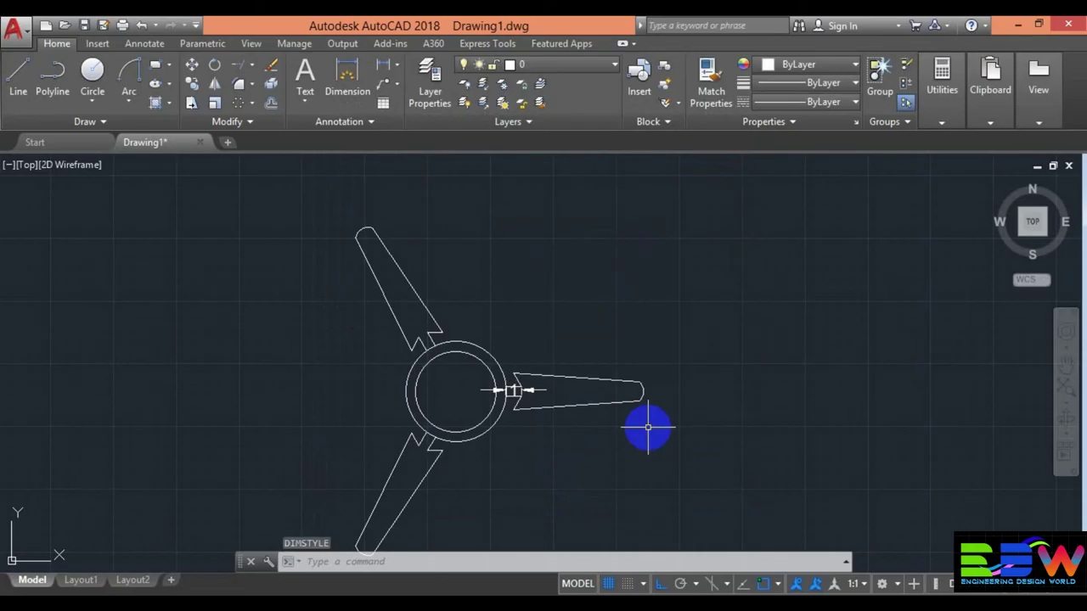
scroll(645, 348, "down", 3)
scroll(629, 365, "up", 1)
scroll(624, 371, "up", 5)
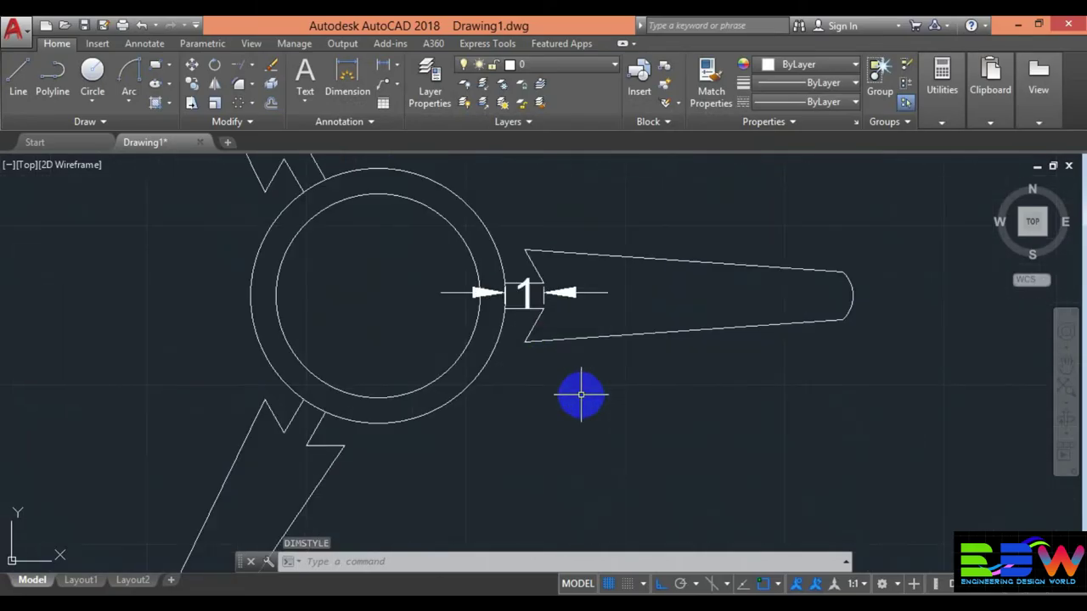
left_click(556, 293)
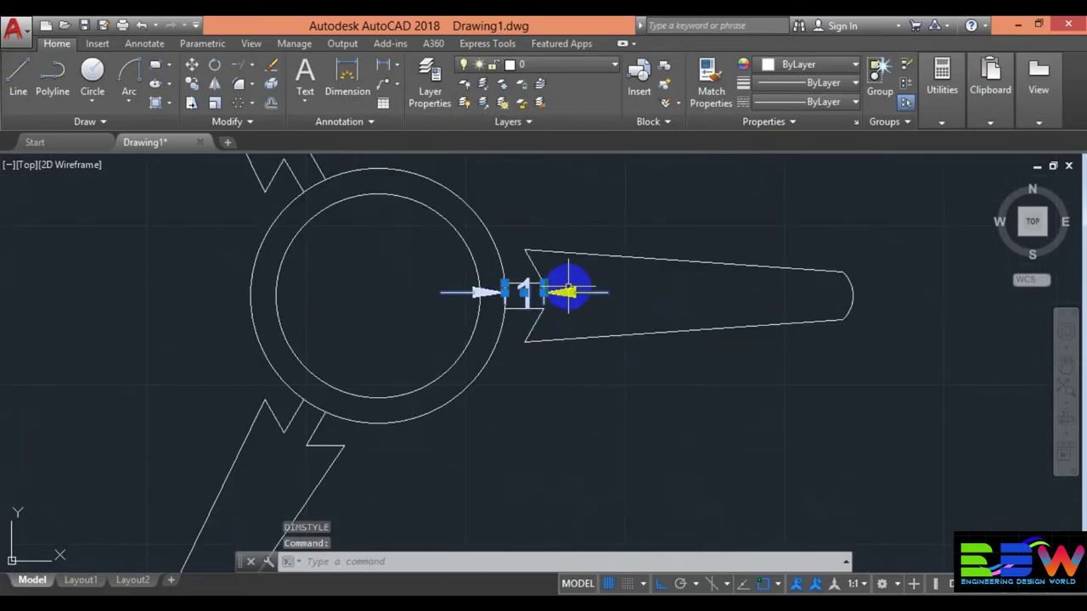
key("Delete")
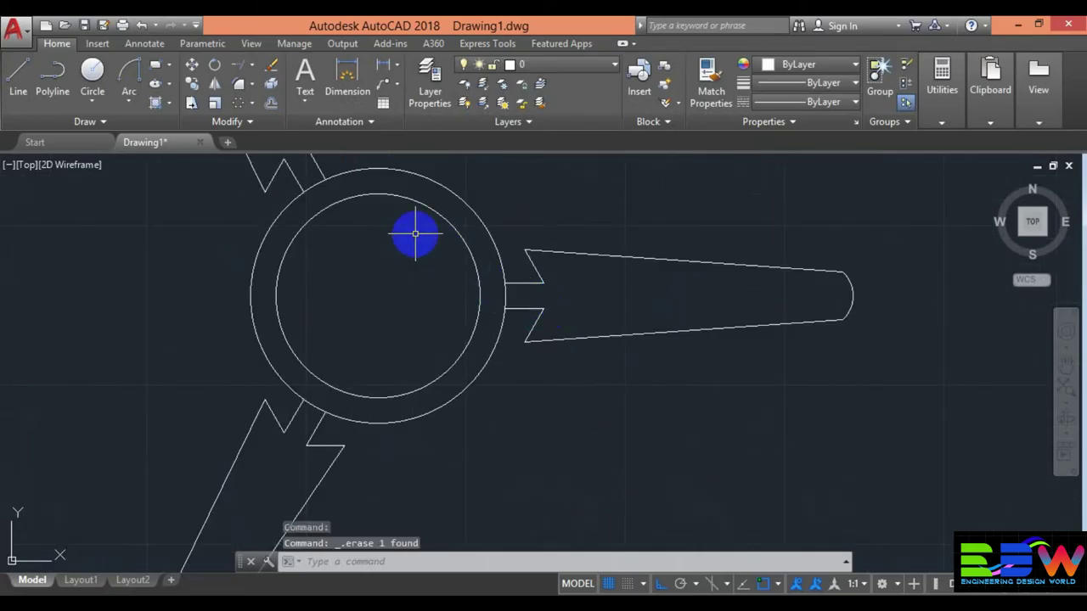
- Start a new dimension, cancel it, and reopen the Dimension Style Manager with D
left_click(338, 69)
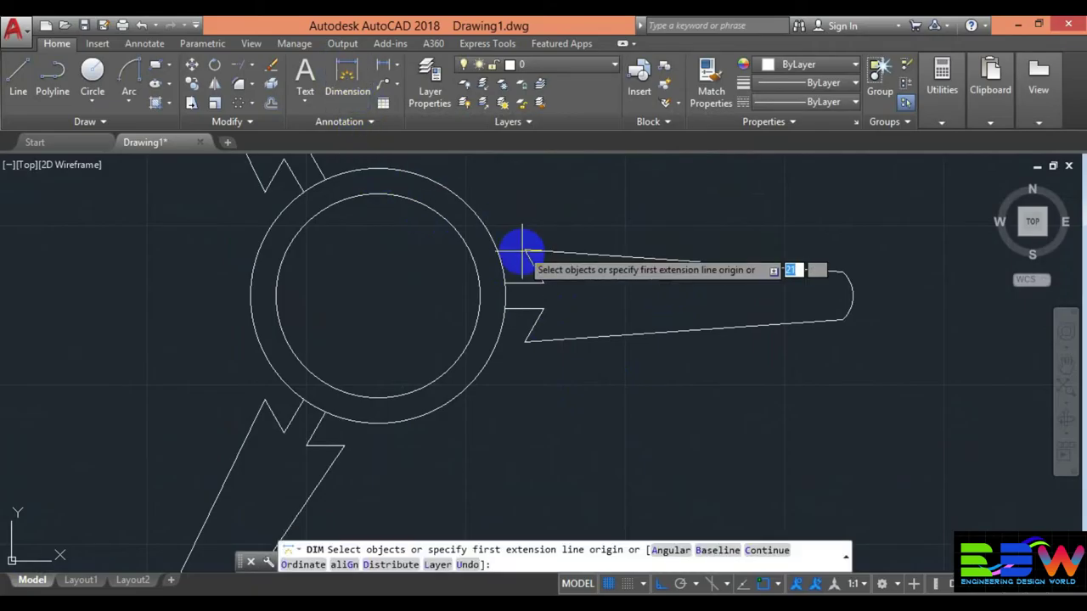
left_click(505, 282)
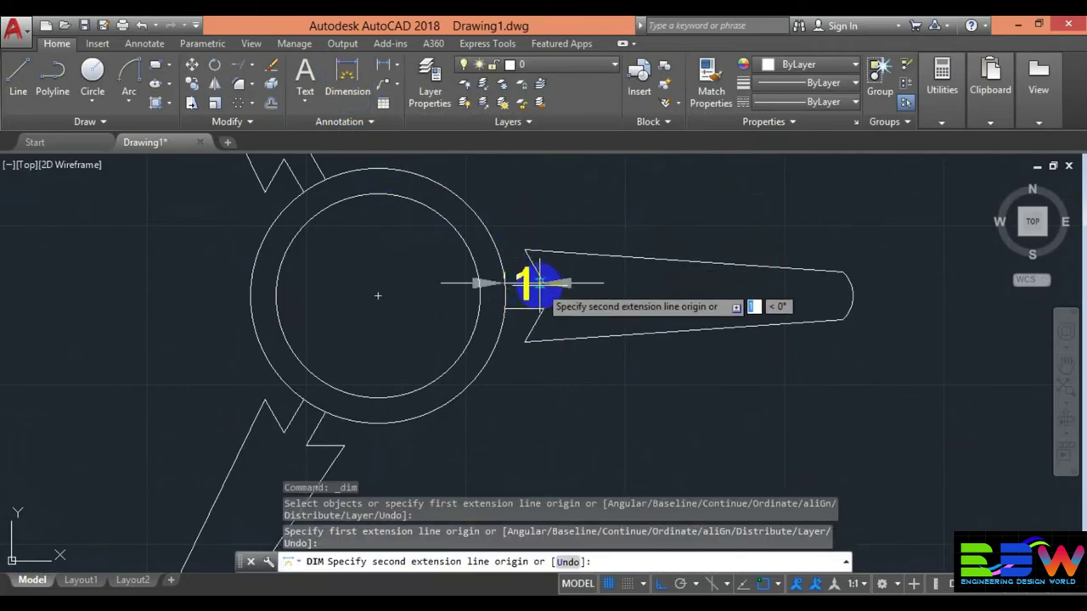
left_click(543, 282)
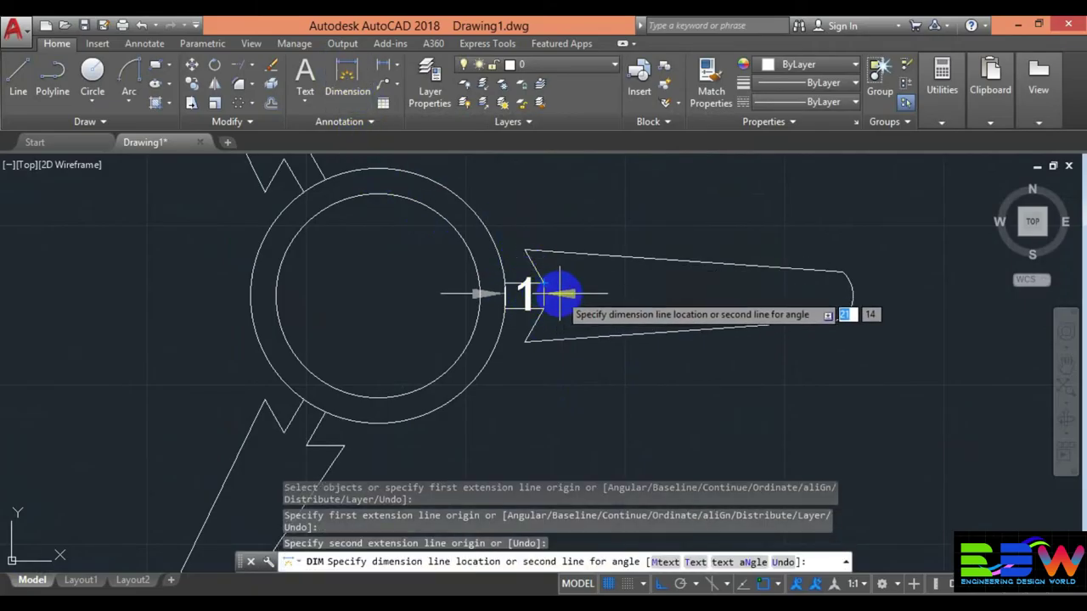
key("Escape")
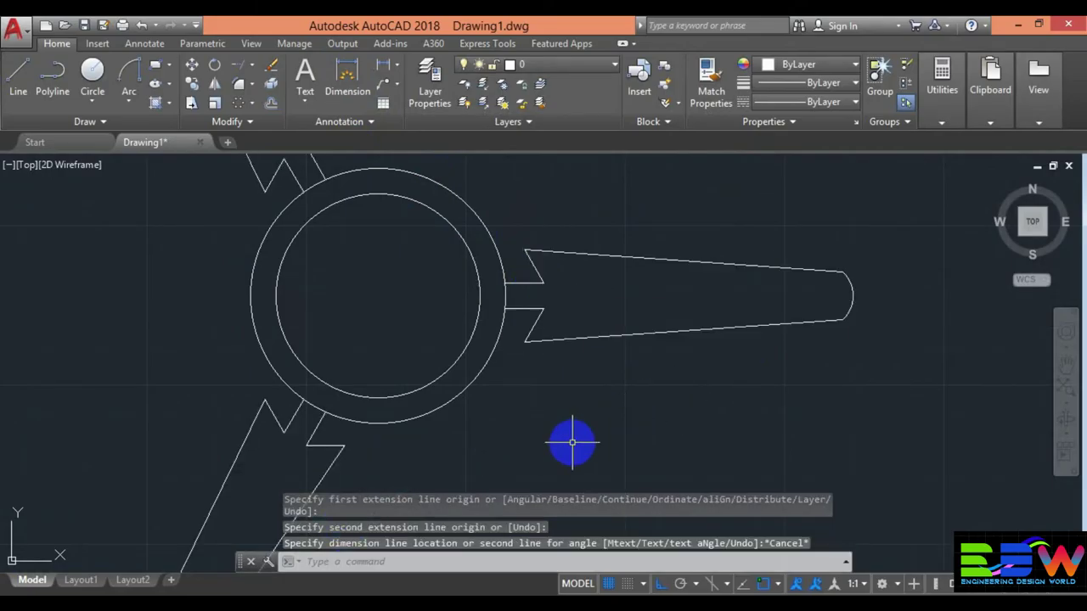
type("d")
key("Return")
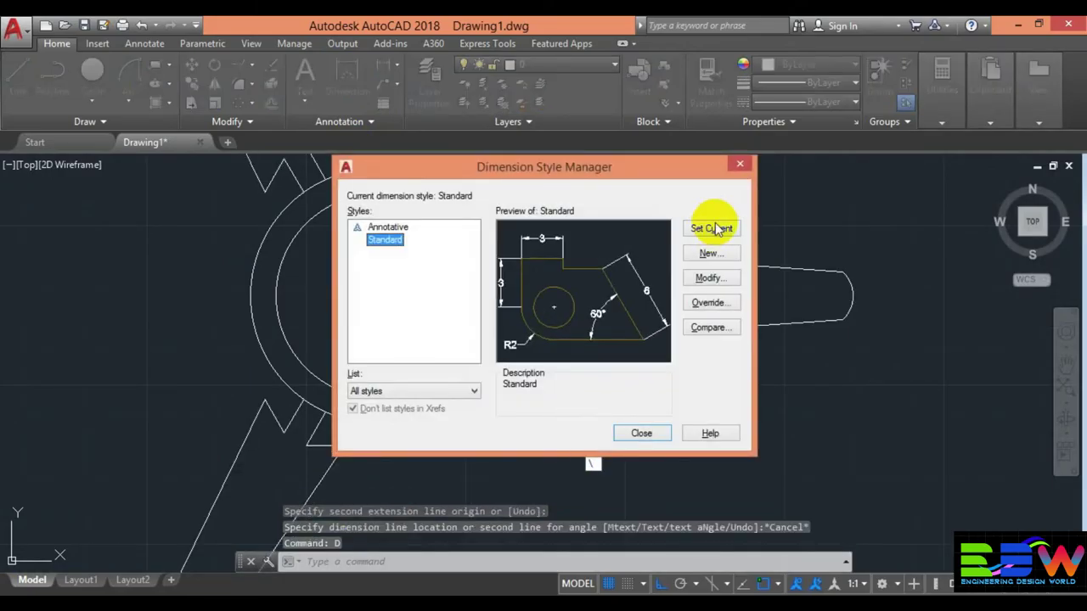
- Give the Standard style arrow size 0.15 and text height 0.15, then close the manager
left_click(711, 278)
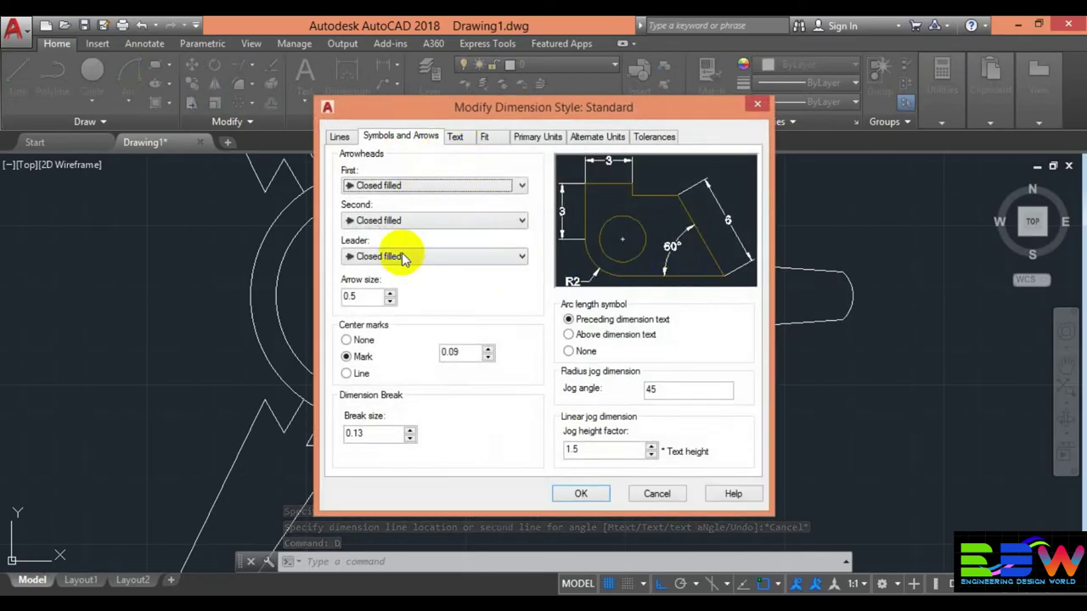
left_click_drag(372, 296, 314, 298)
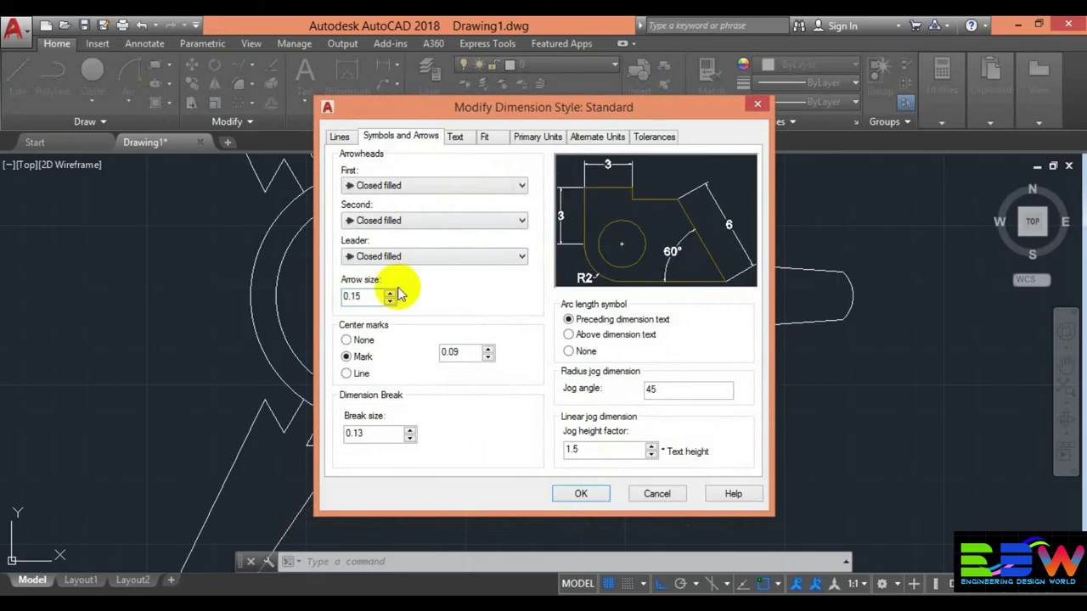
left_click(459, 138)
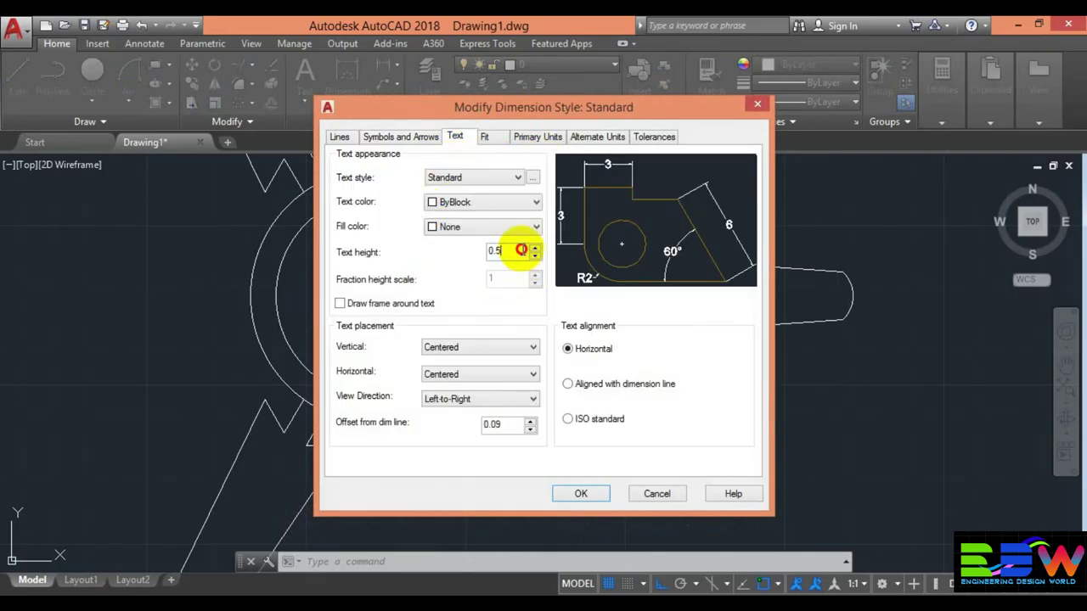
left_click_drag(501, 250, 436, 261)
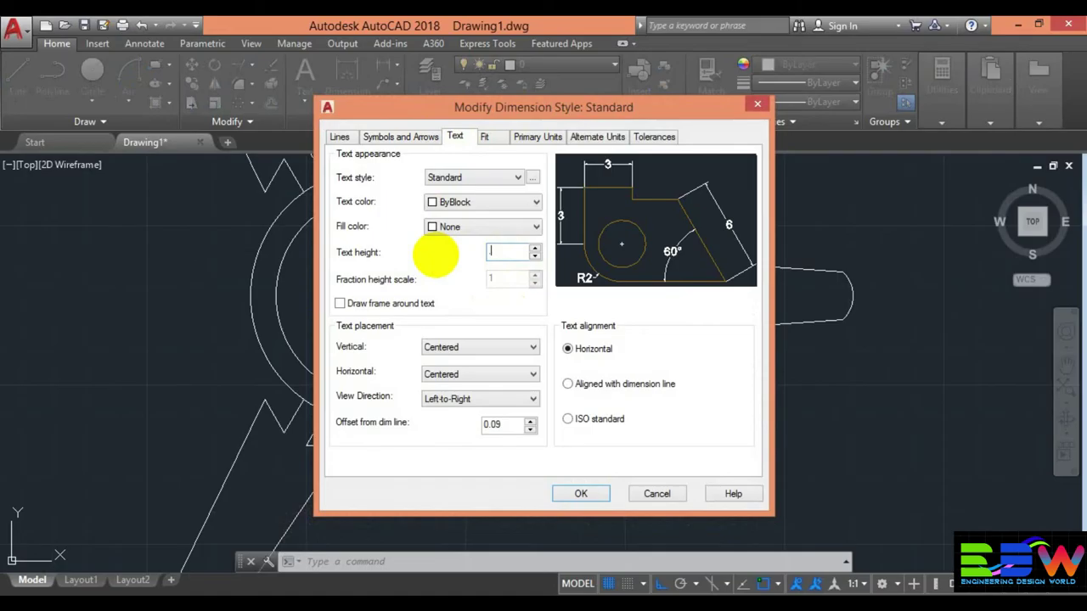
left_click(435, 254)
type("0.15")
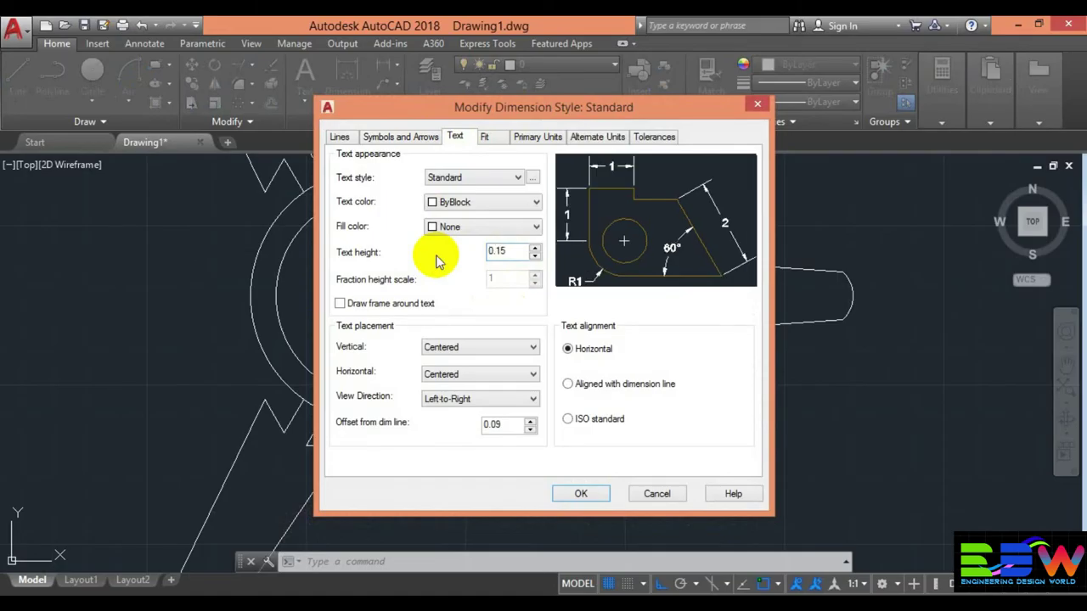
left_click(584, 495)
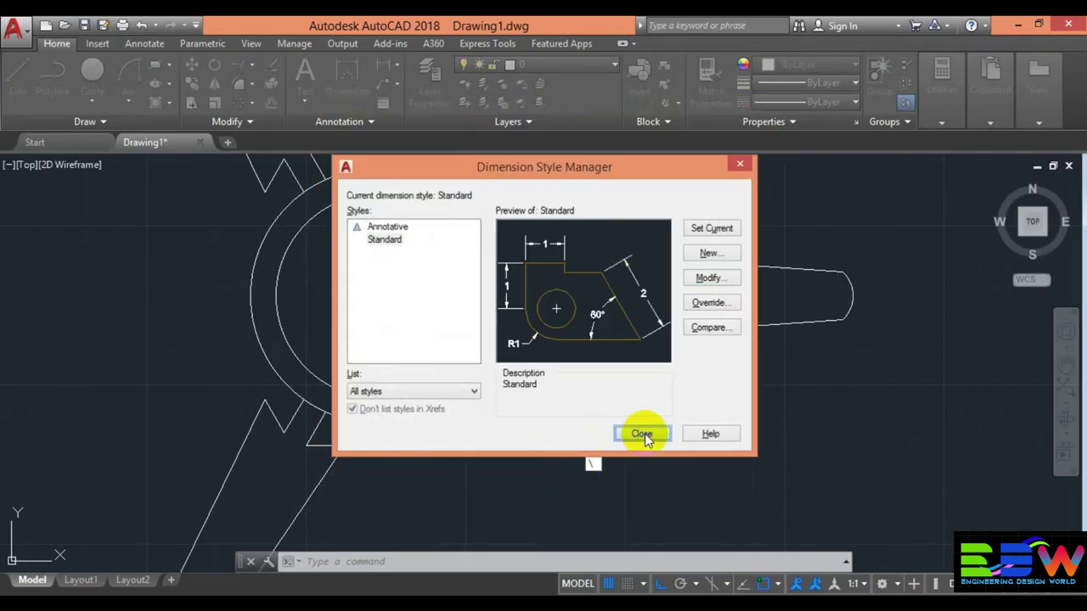
left_click(642, 436)
- Begin a dimension across the blade neck, then cancel the unwanted attempt
left_click(361, 70)
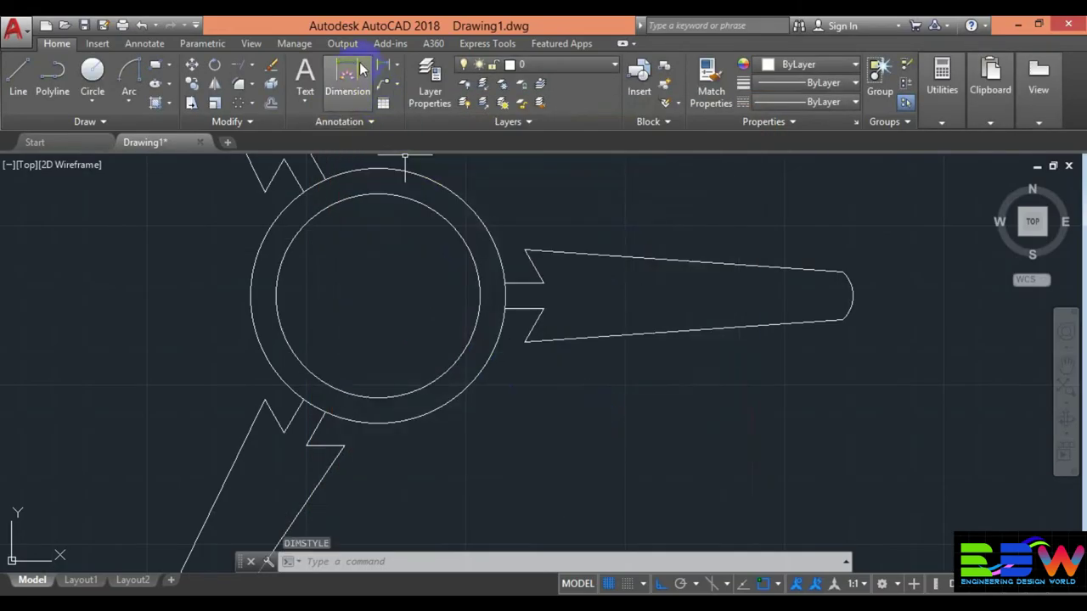
left_click(348, 64)
key("Return")
left_click(544, 283)
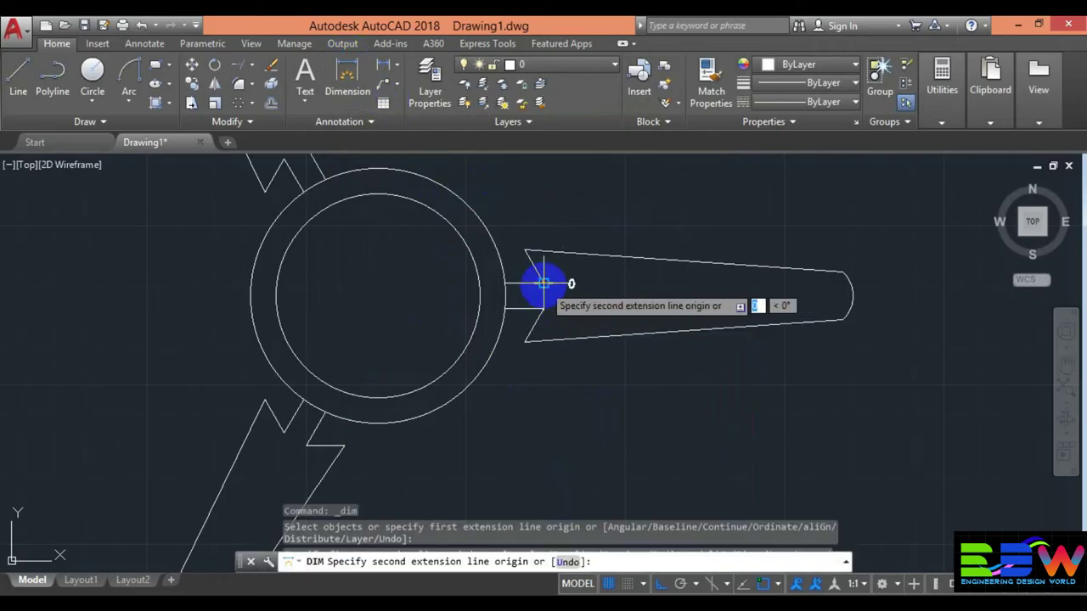
left_click(504, 282)
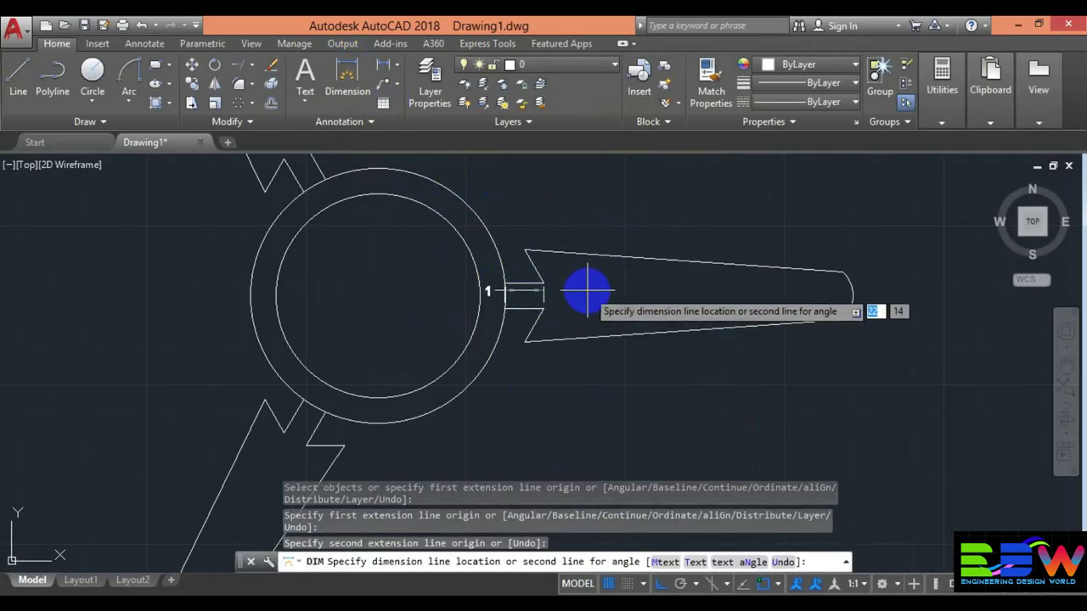
key("Escape")
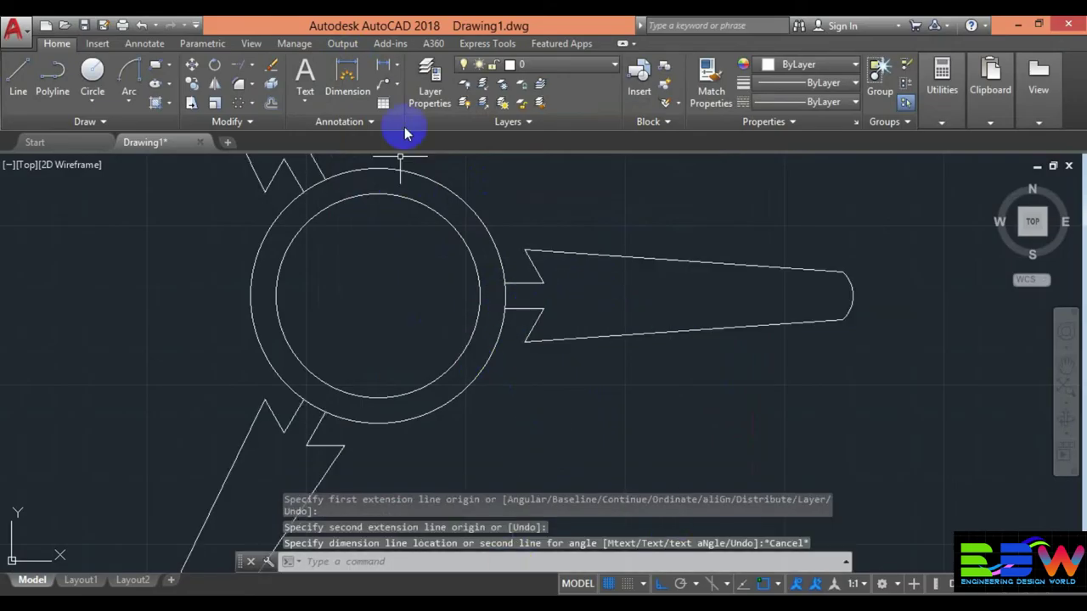
- Place a linear dimension reading 1 across the neck between the ring and right blade
key("Return")
left_click(382, 68)
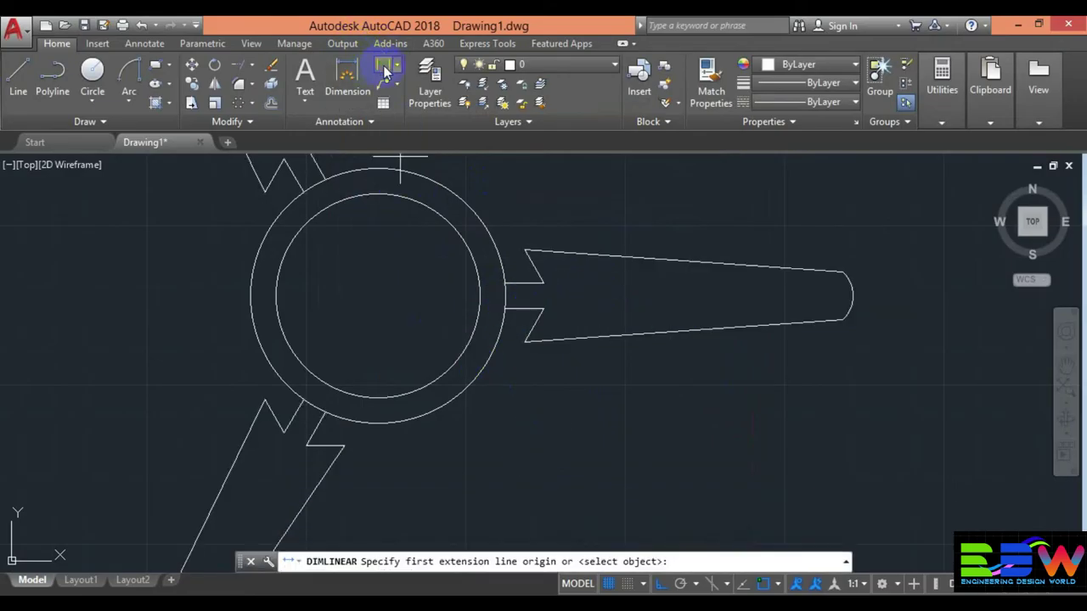
left_click(504, 309)
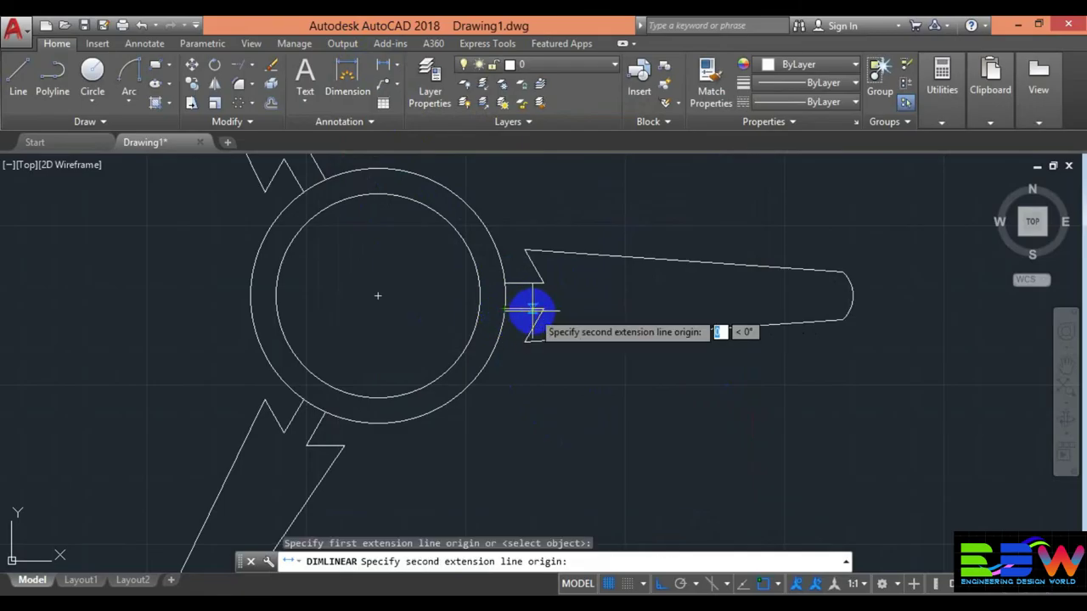
left_click(540, 310)
left_click(540, 297)
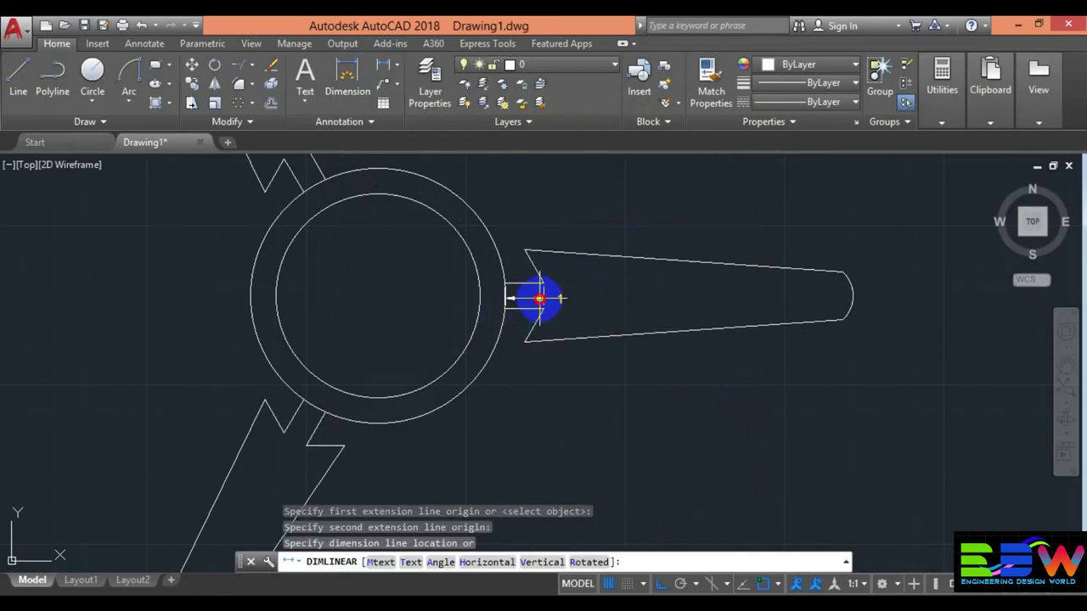
right_click(540, 299)
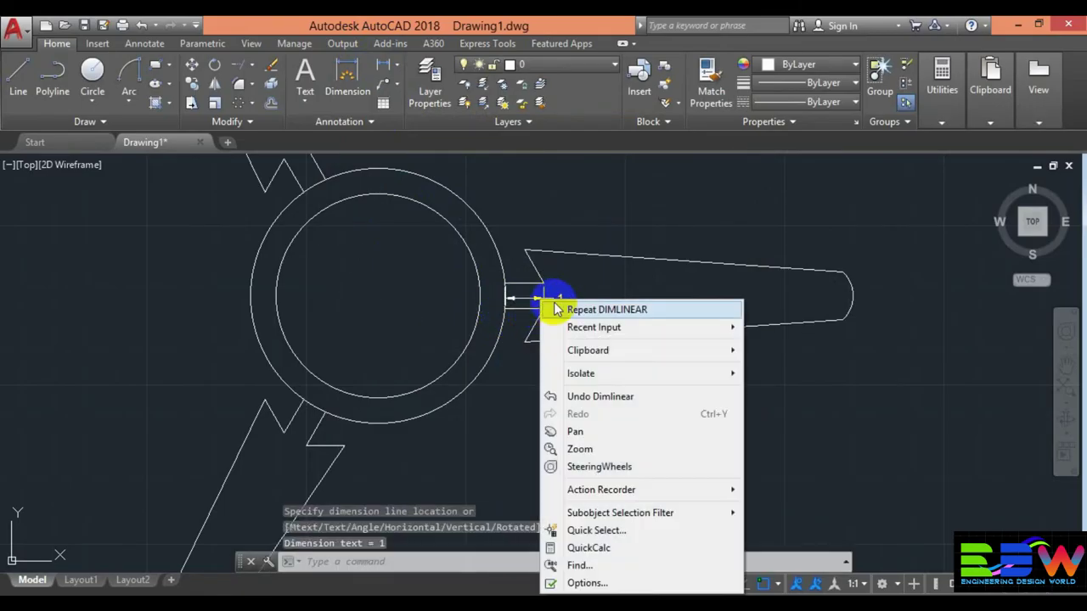
left_click(411, 400)
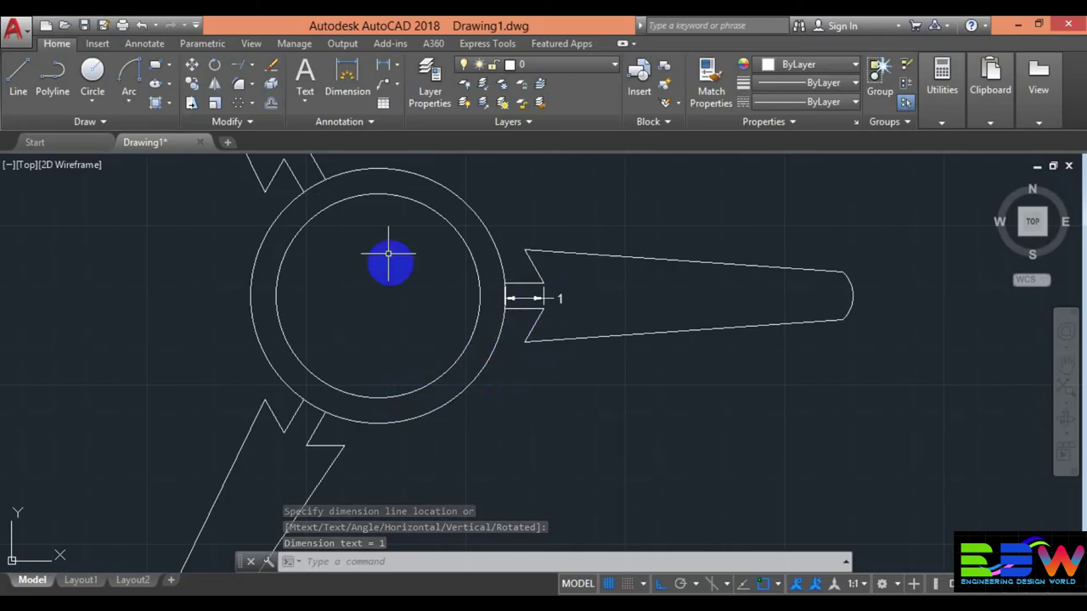
left_click(397, 65)
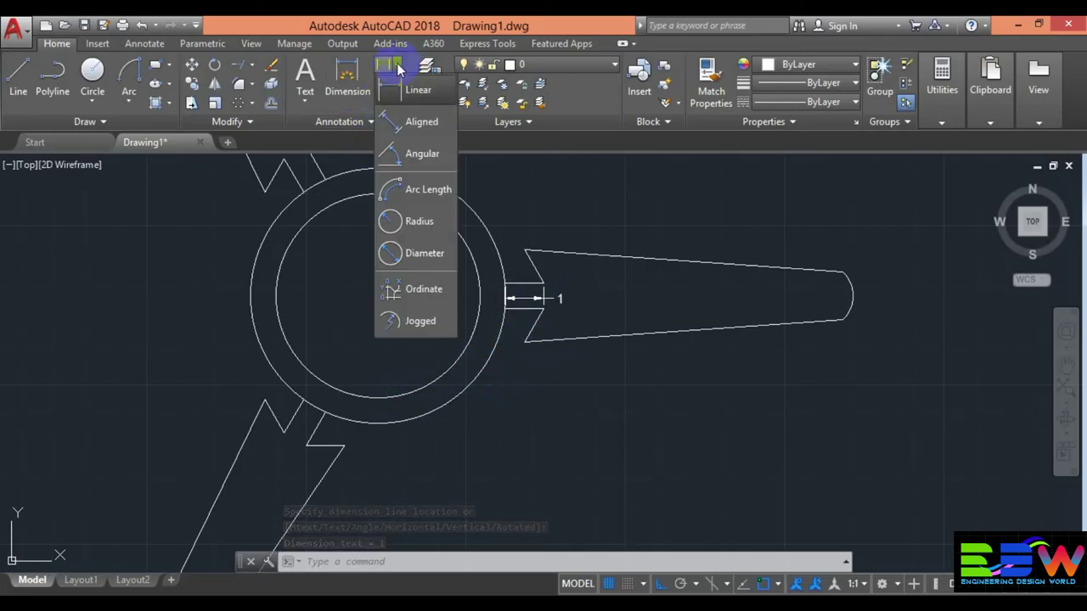
- Add an aligned dimension reading 1 along the right arm's slanted notch edge
left_click(397, 124)
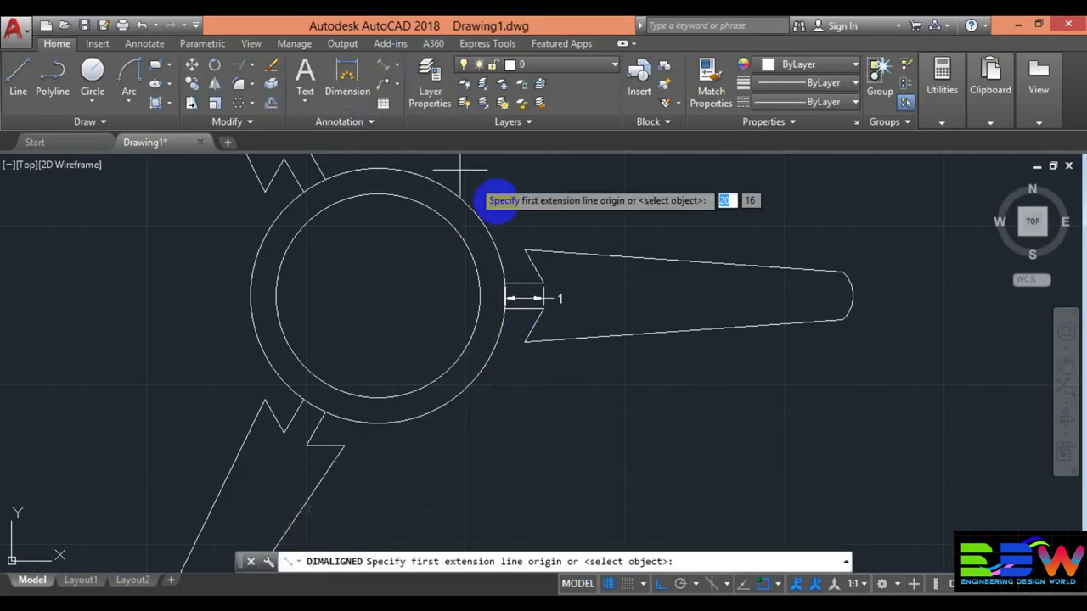
left_click(524, 339)
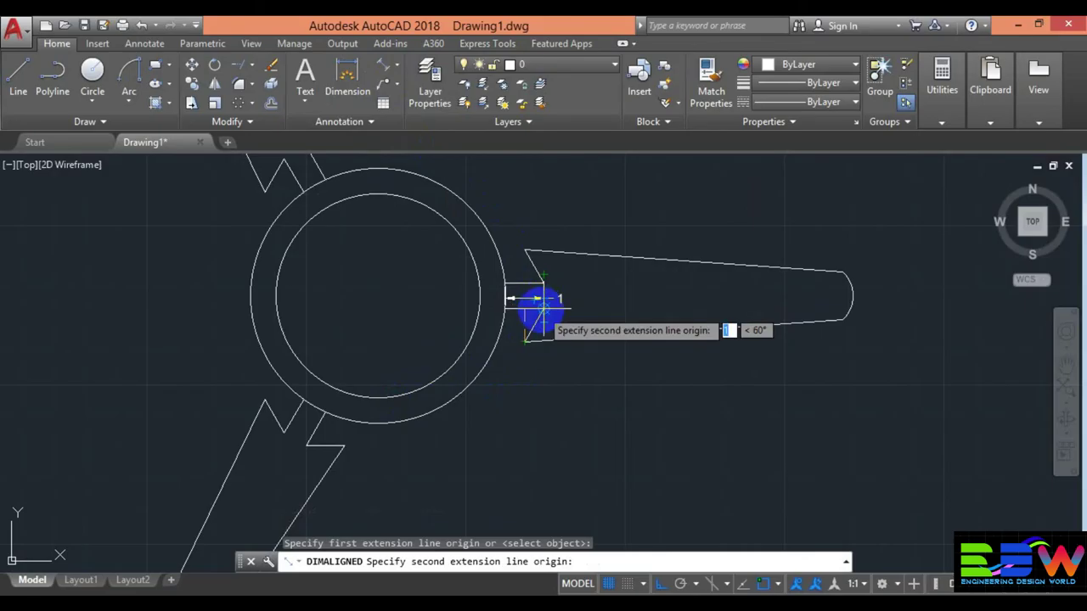
left_click(539, 301)
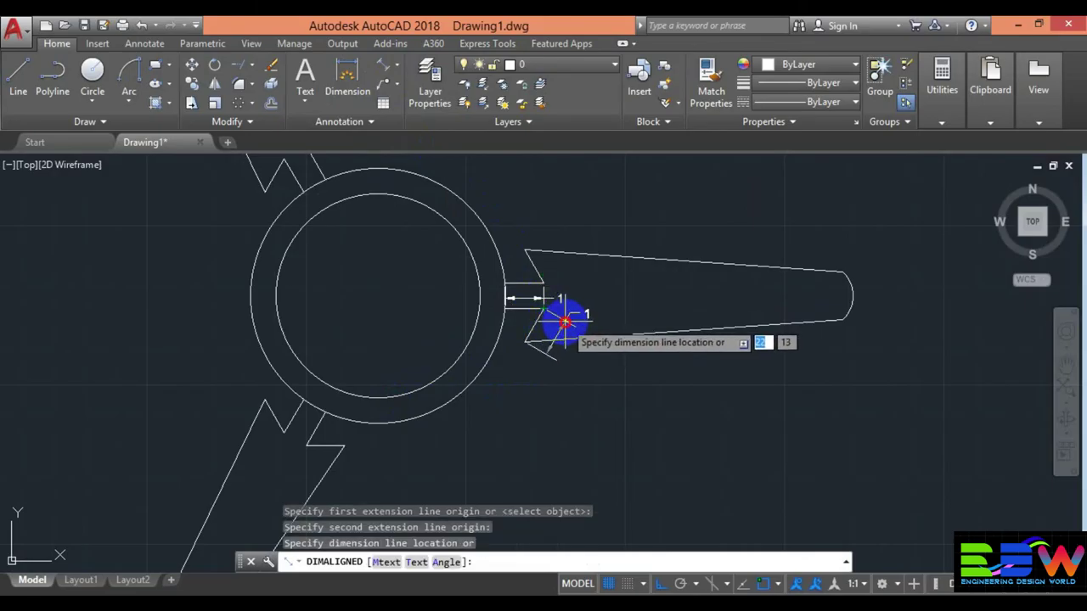
left_click(564, 321)
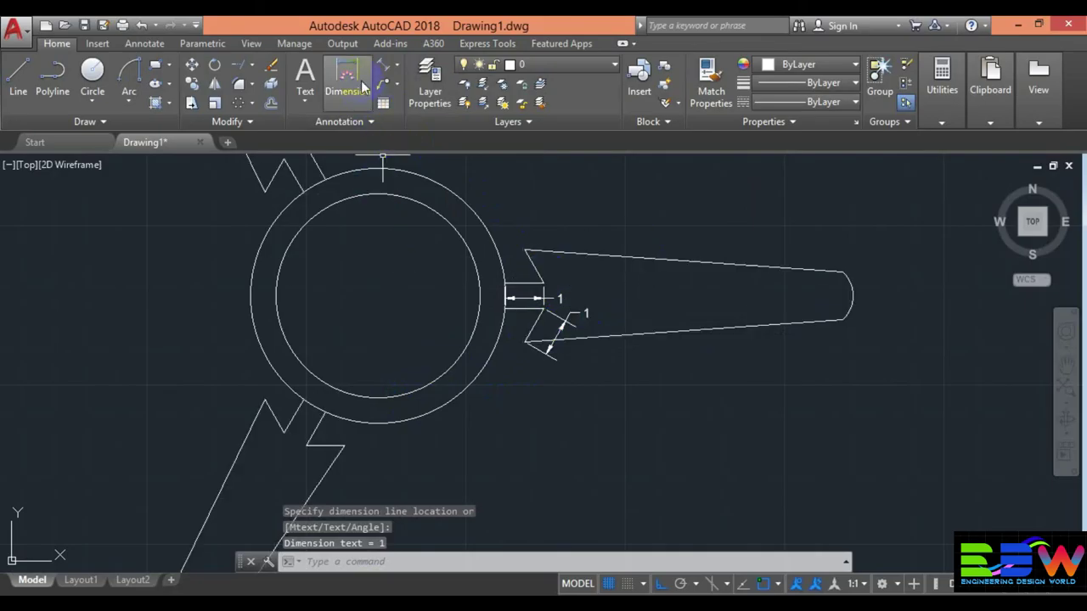
left_click(396, 64)
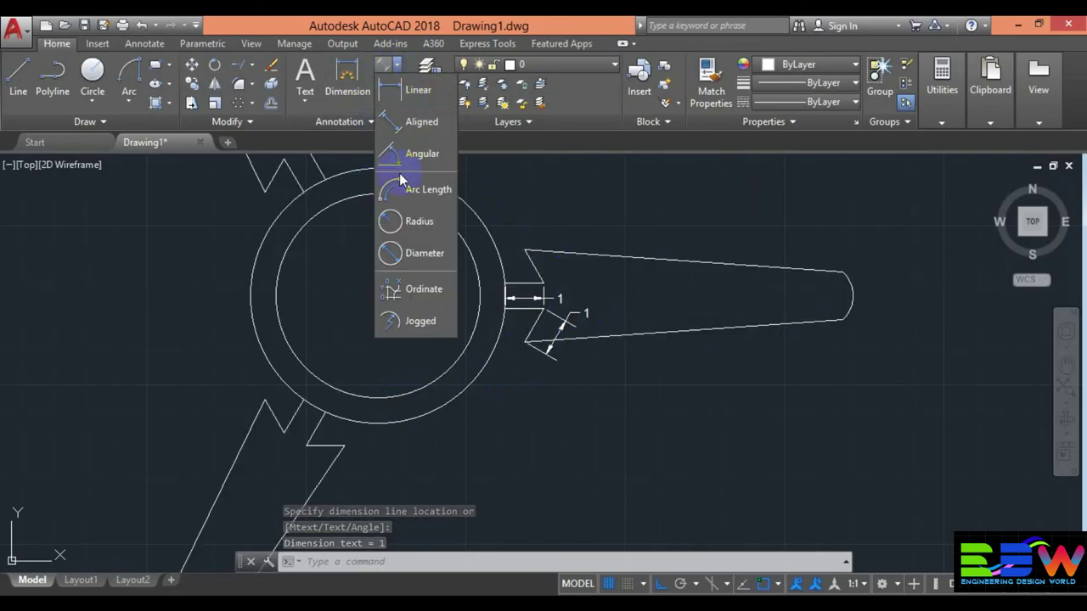
left_click(550, 152)
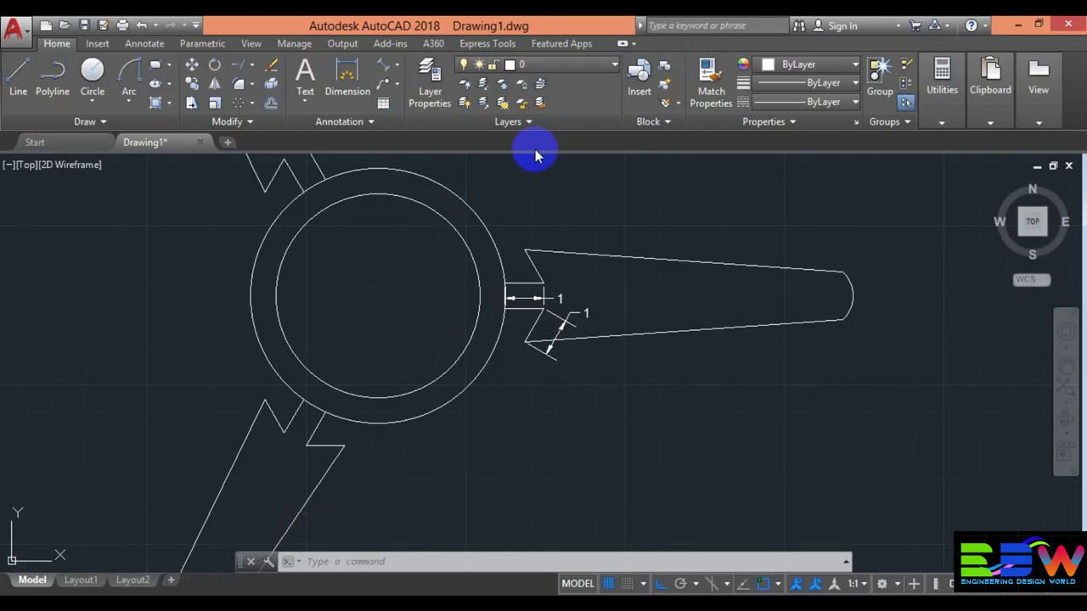
scroll(336, 152, "down", 3)
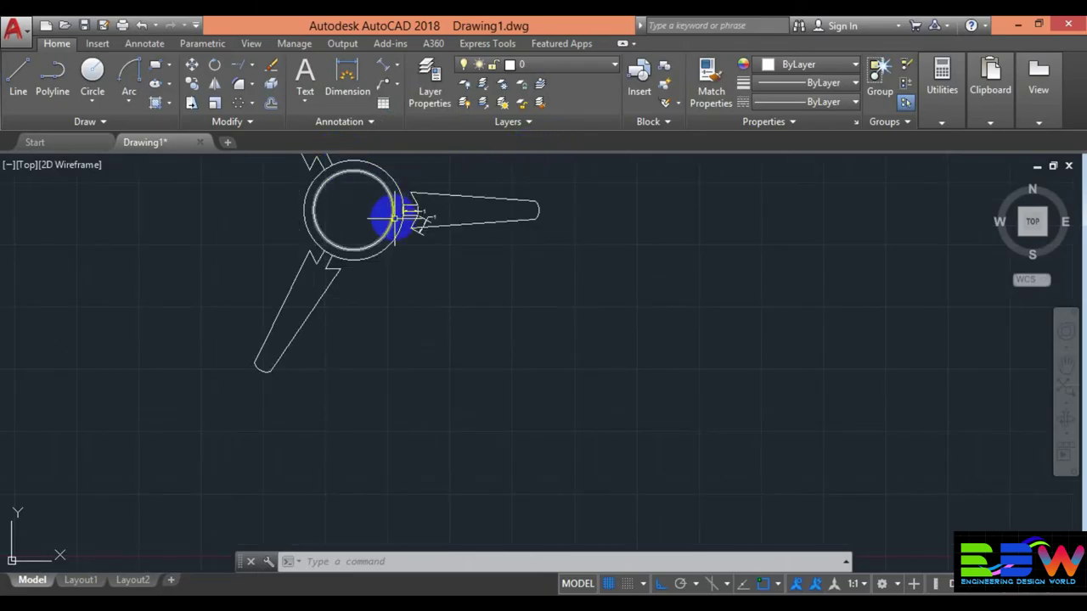
middle_click_drag(429, 376, 468, 529)
scroll(420, 310, "up", 2)
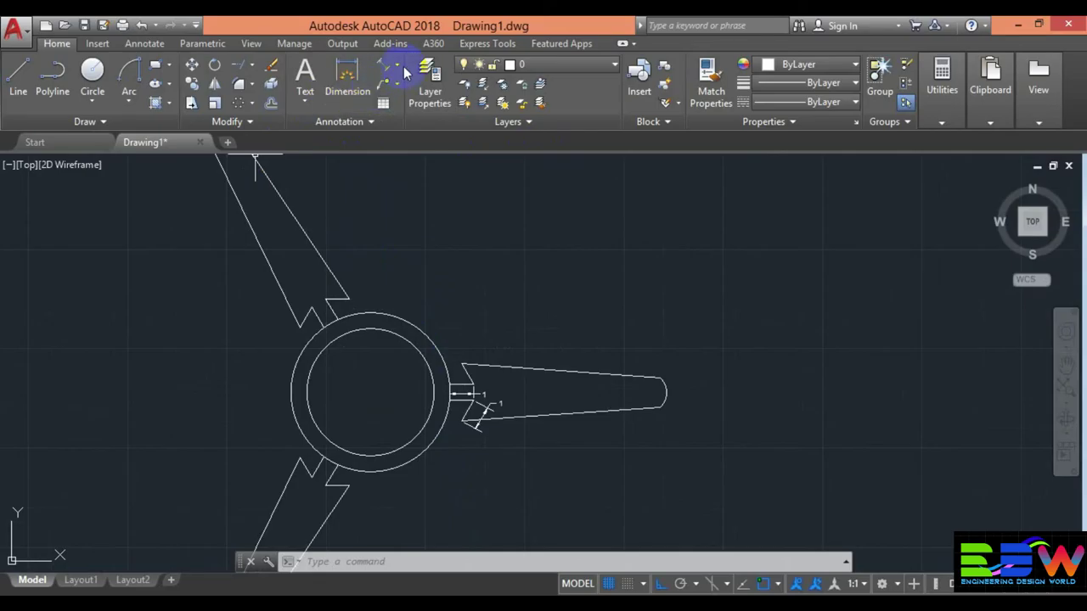
- Dimension the hub's outer circle with an R2 radius label placed above it
left_click(399, 85)
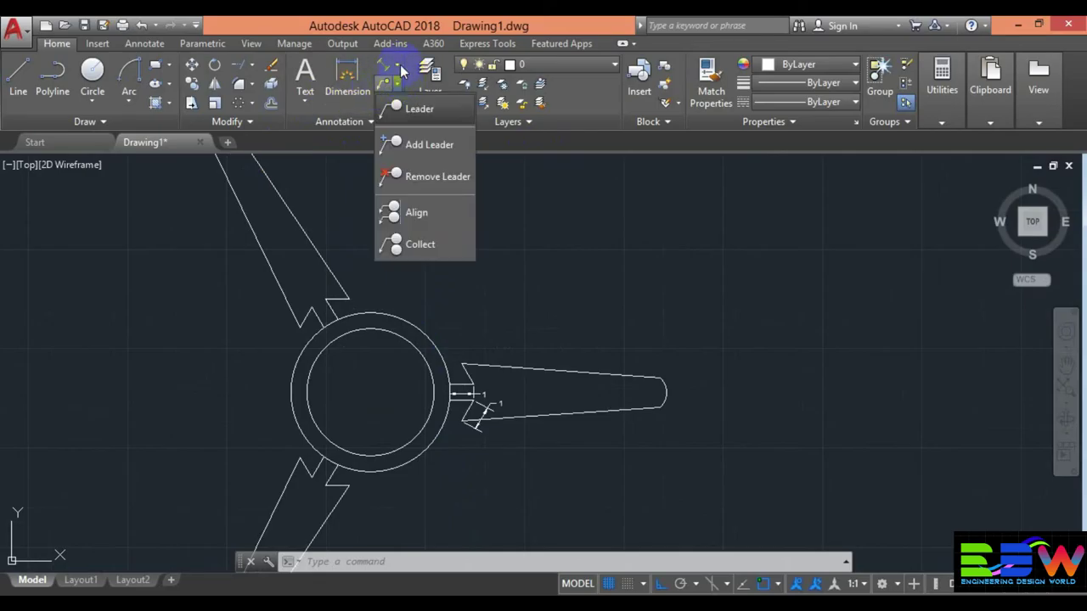
left_click(398, 67)
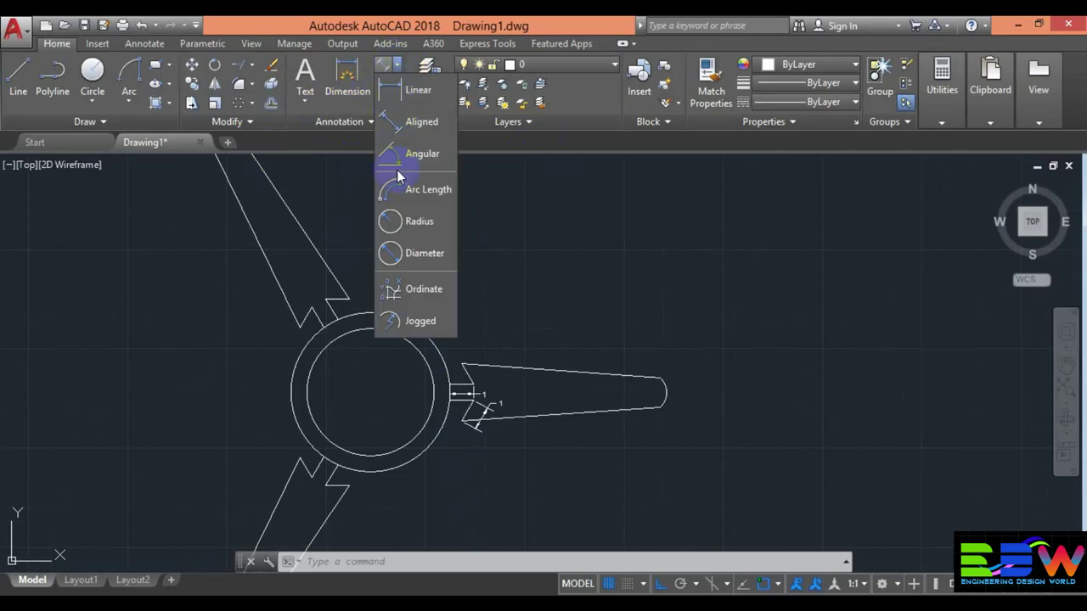
left_click(401, 224)
left_click(400, 316)
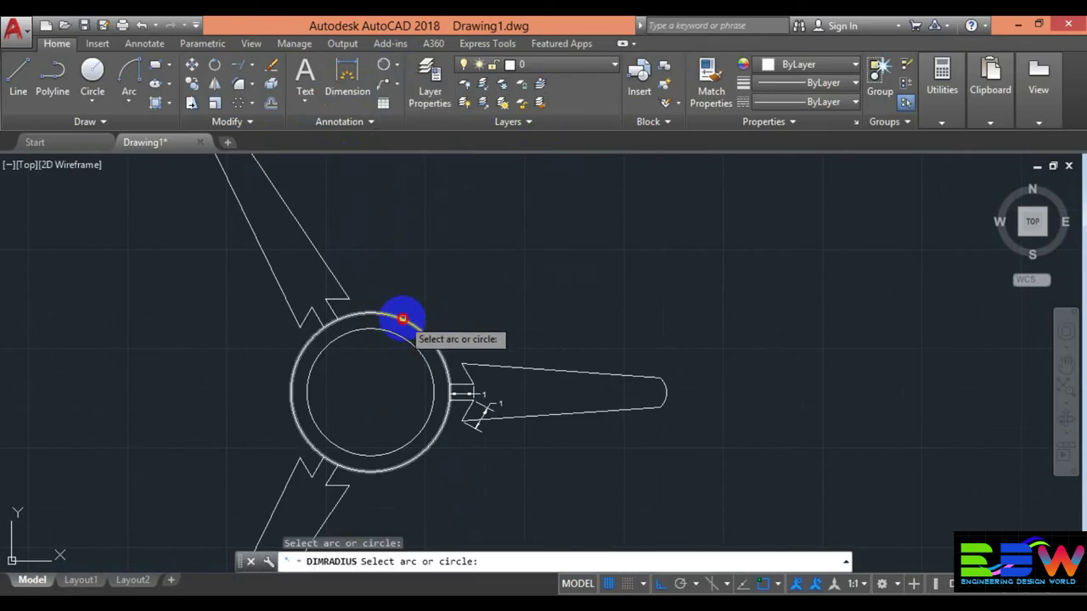
left_click(400, 316)
left_click(413, 262)
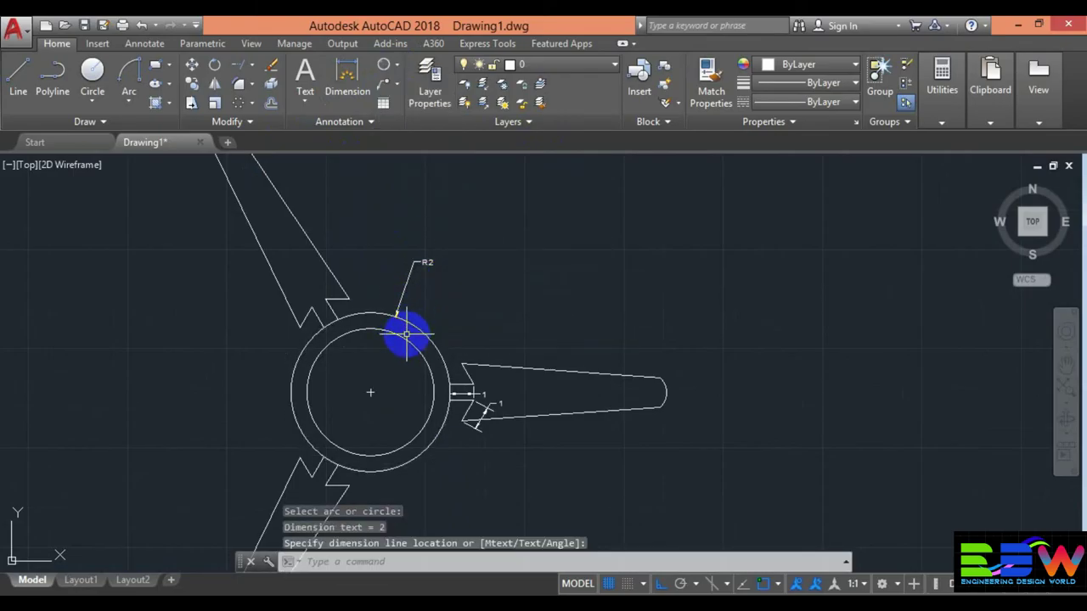
- Add a second R2 radius dimension on the hub's inner circle, placed above the hub
left_click(402, 337)
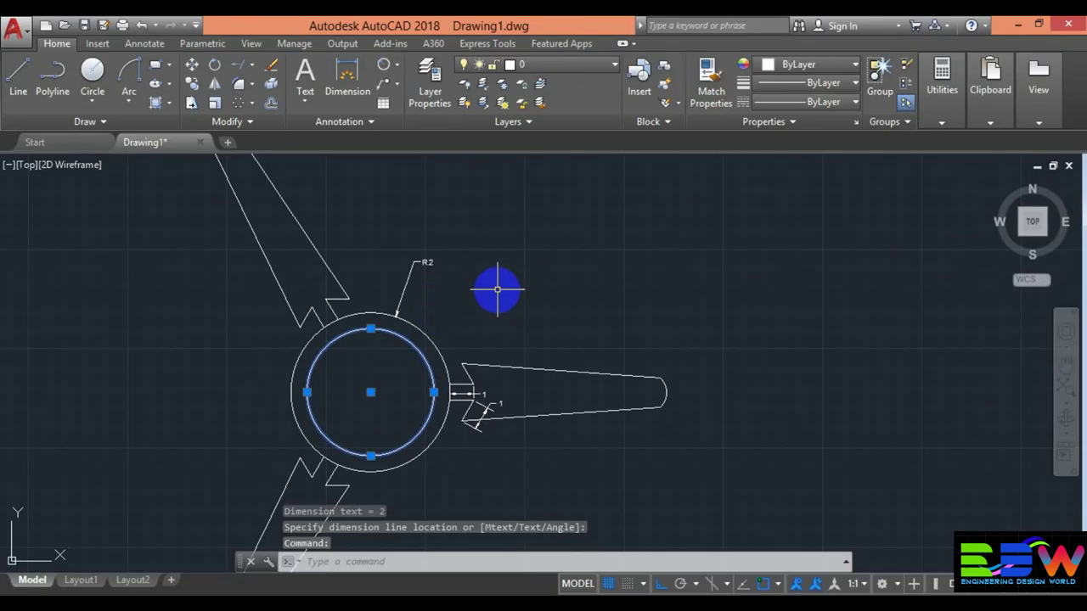
key("Escape")
key("Return")
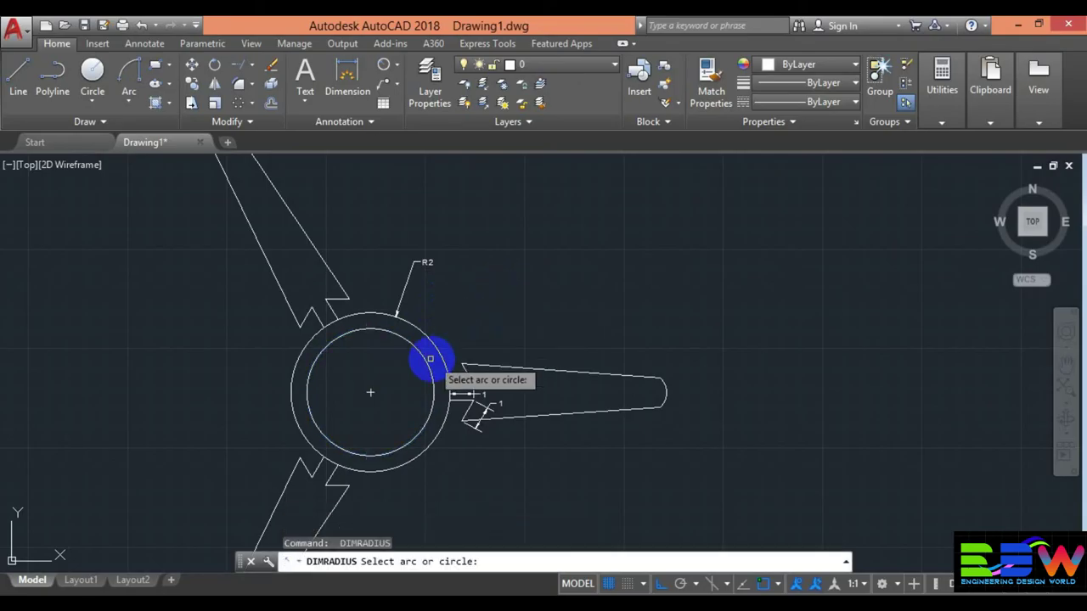
left_click(418, 350)
left_click(457, 299)
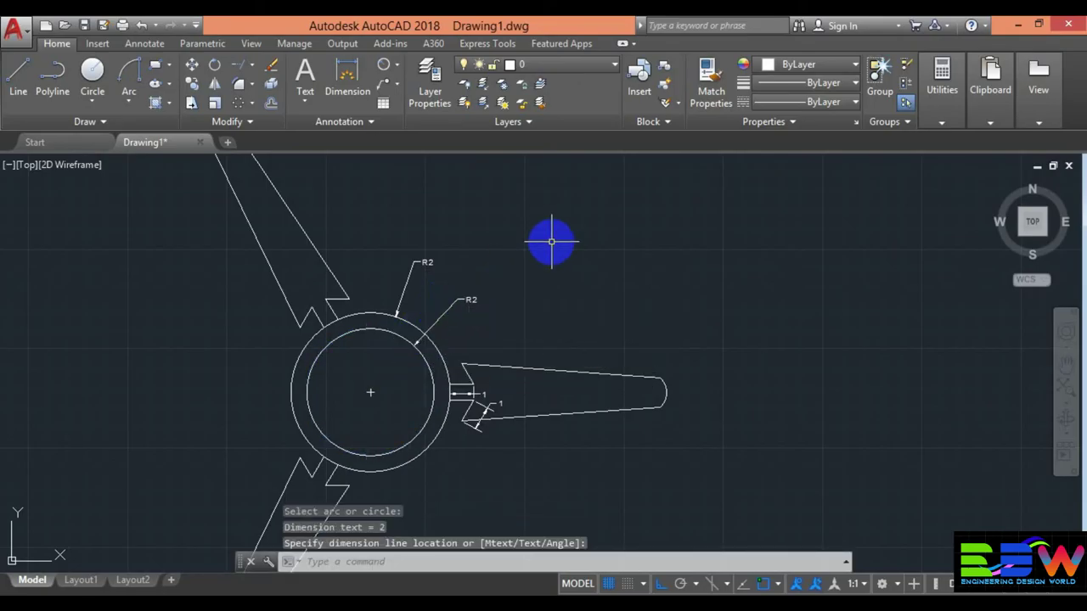
scroll(551, 242, "down", 3)
scroll(551, 240, "down", 2)
scroll(561, 226, "up", 2)
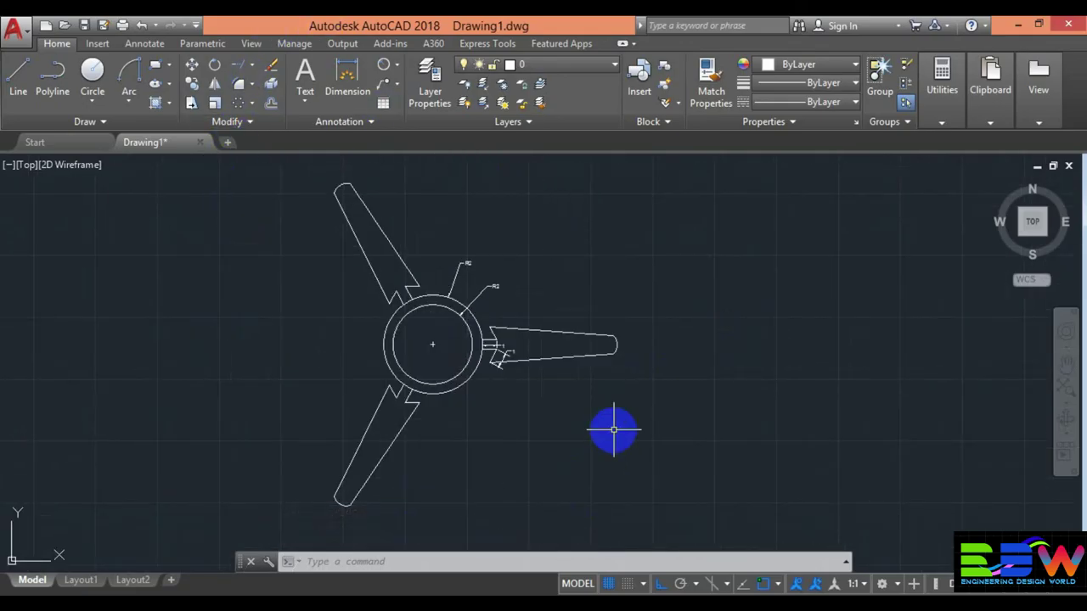
scroll(614, 430, "up", 2)
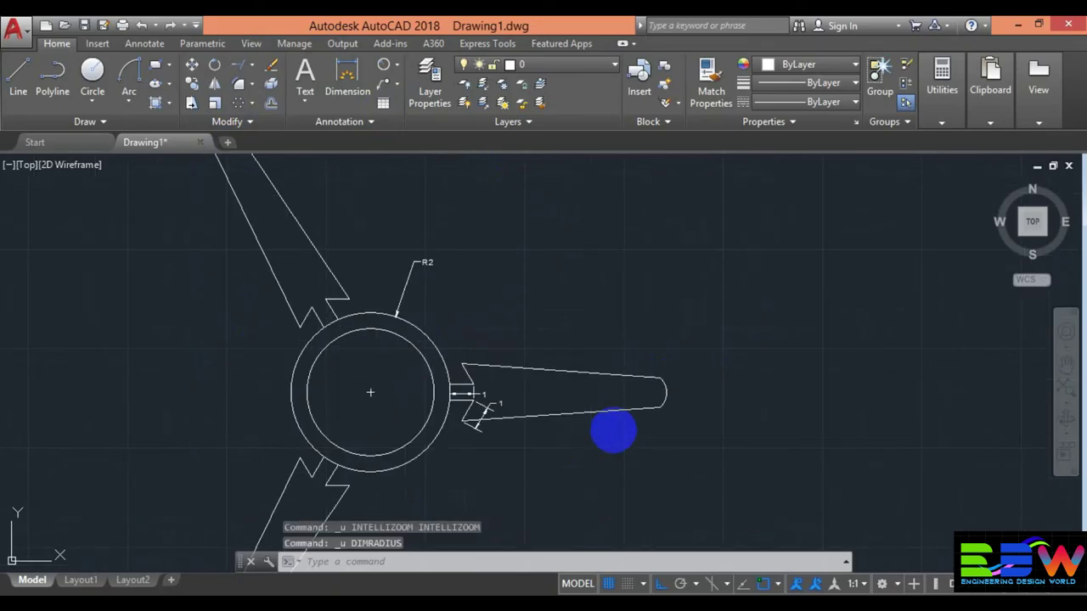
- Undo the last radius dimension and give the inner hub circle an R2 label above
key("ctrl+z")
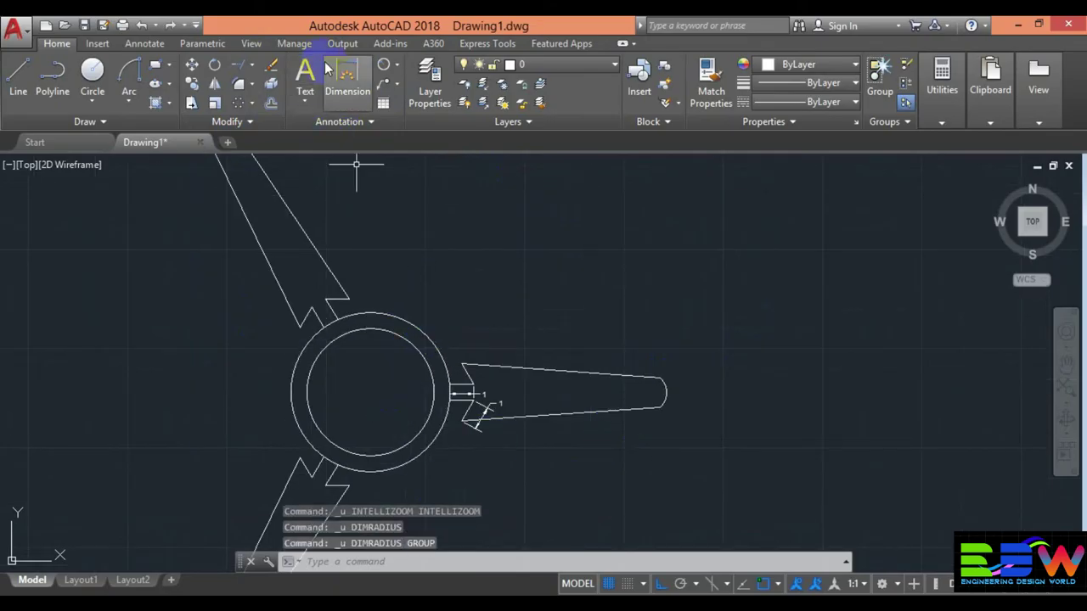
left_click(395, 64)
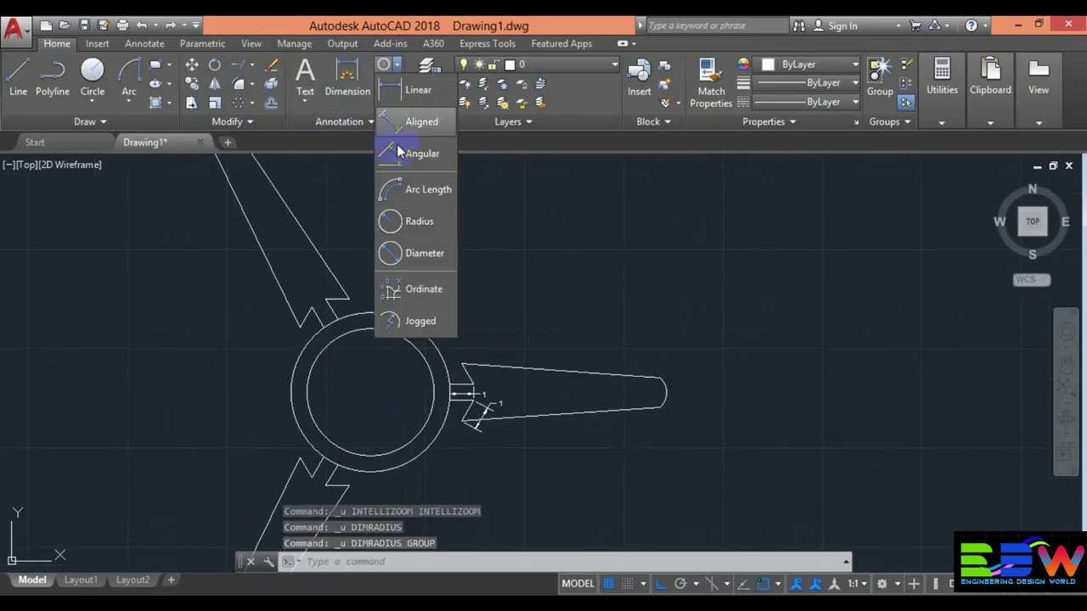
left_click(394, 222)
left_click(387, 332)
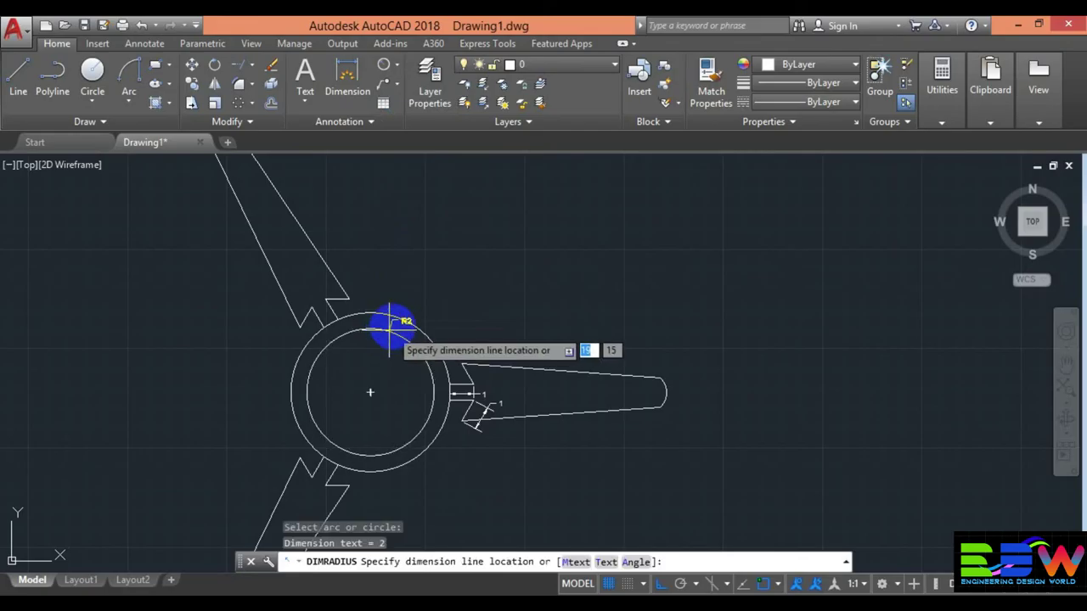
left_click(408, 256)
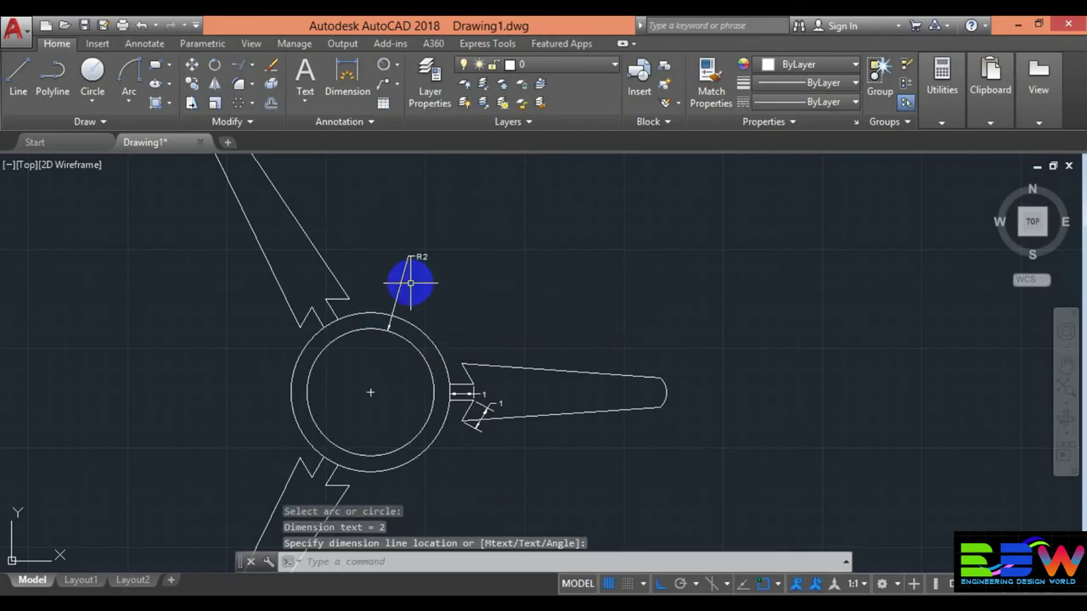
- Add an R2 radius dimension to the hub's outer circle with its label above
left_click(414, 325)
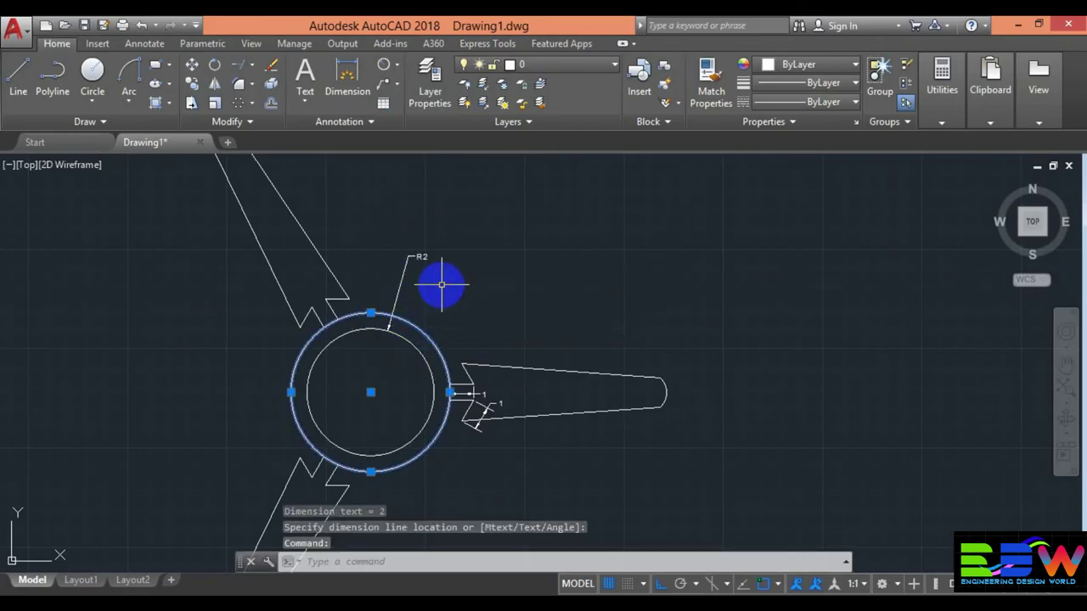
key("Escape")
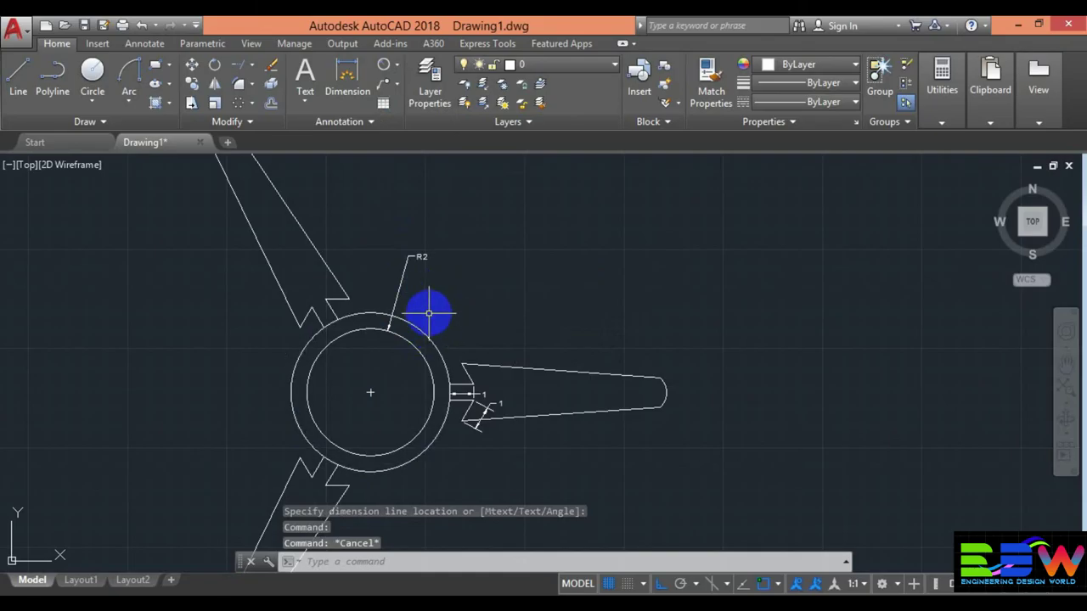
key("Return")
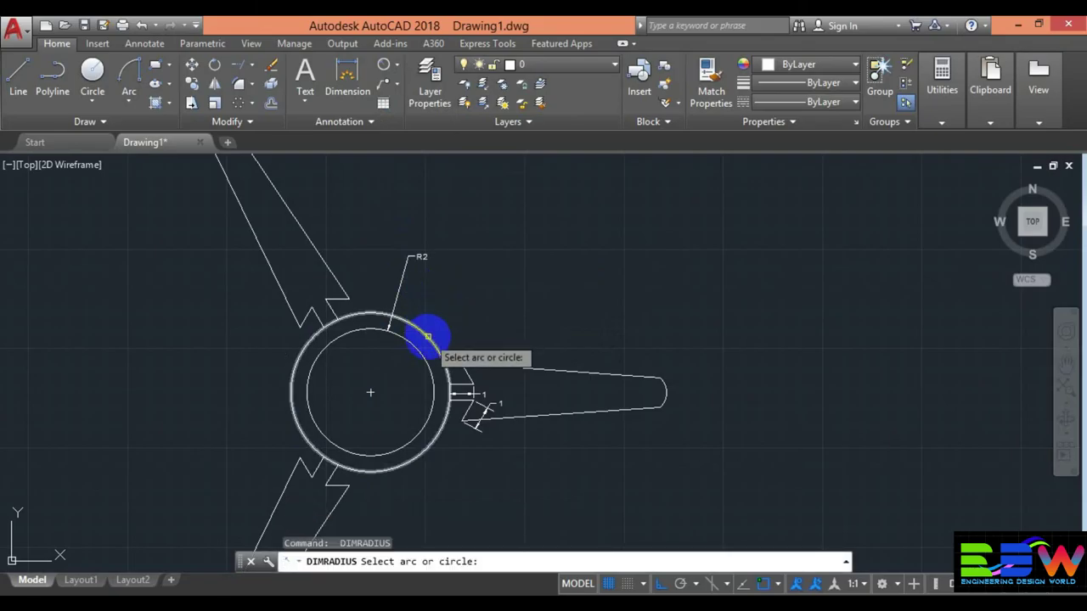
left_click(428, 333)
left_click(441, 281)
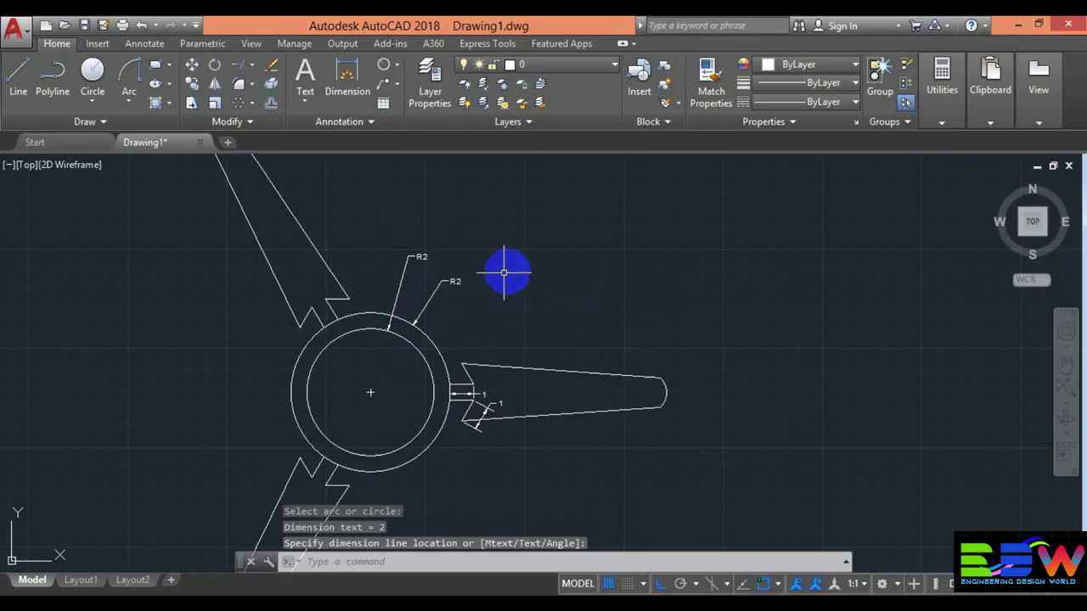
scroll(485, 272, "up", 2)
scroll(475, 271, "up", 3)
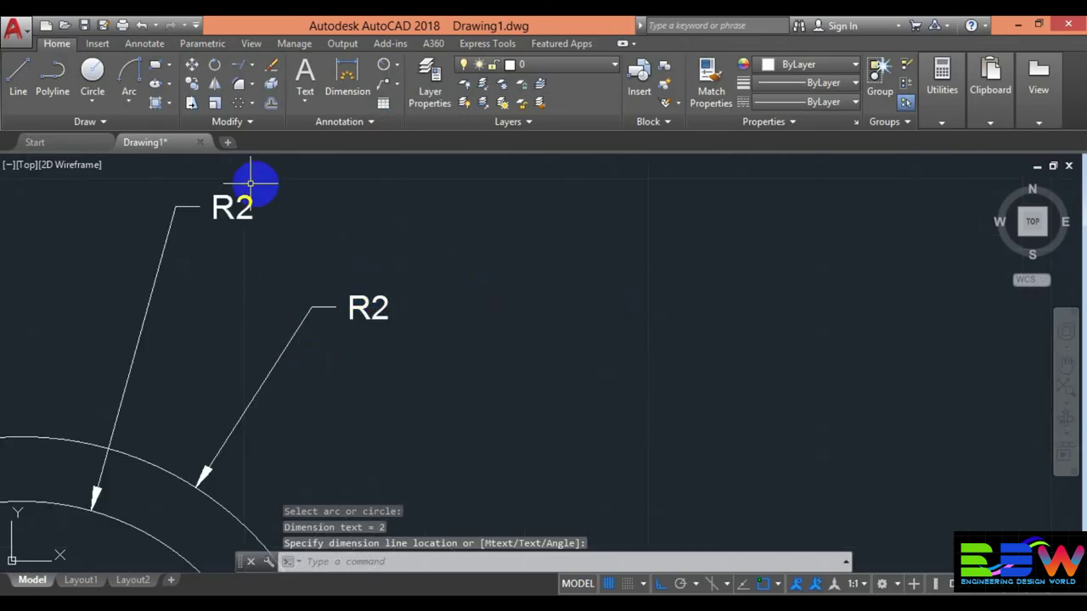
type("d")
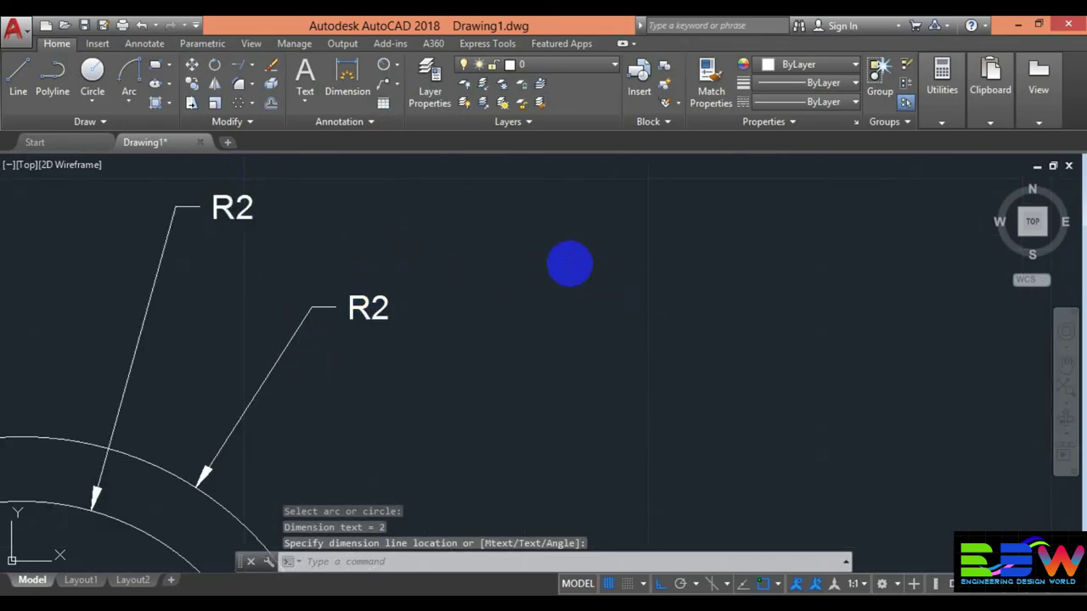
key("Return")
left_click(710, 278)
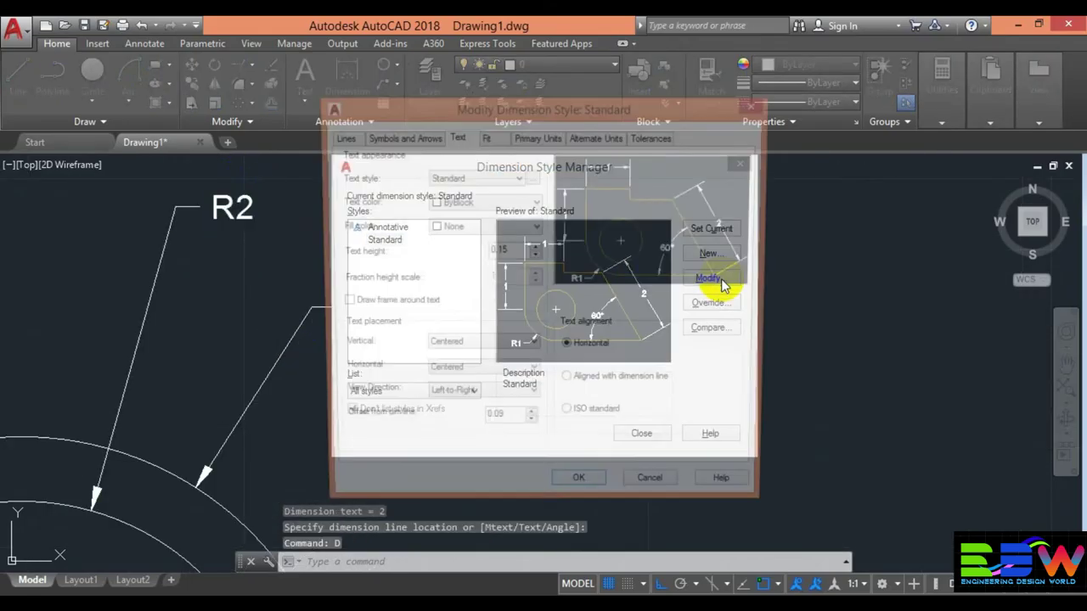
left_click(533, 137)
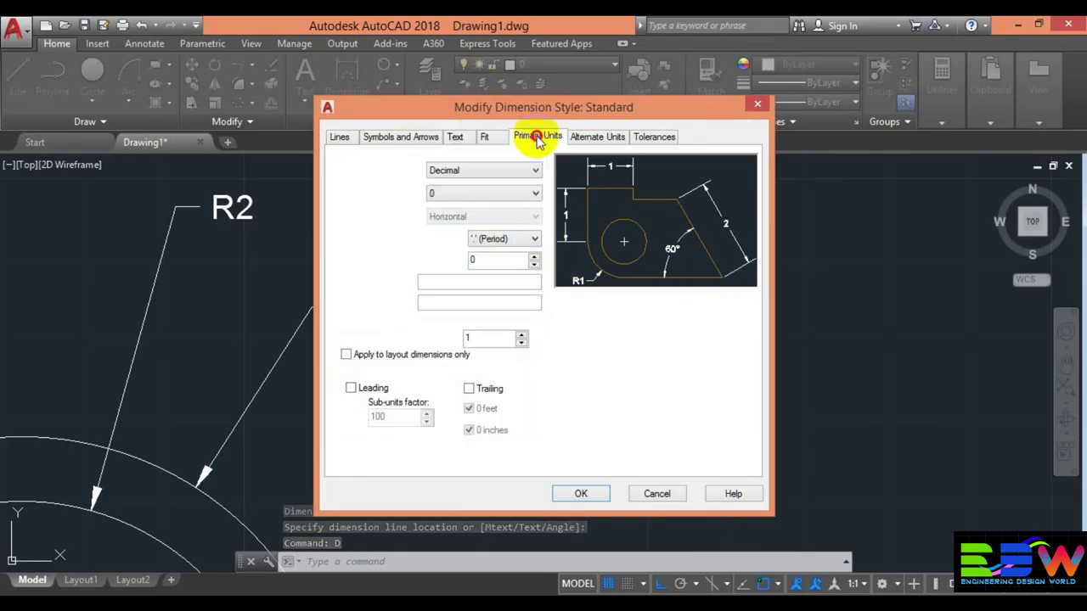
left_click(533, 192)
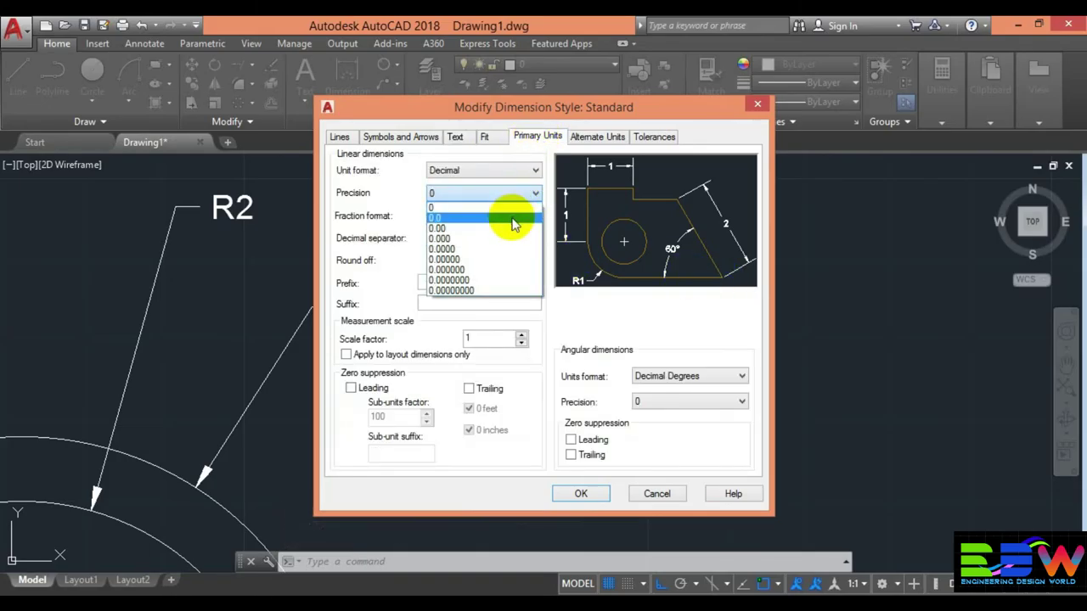
left_click(514, 220)
left_click(580, 493)
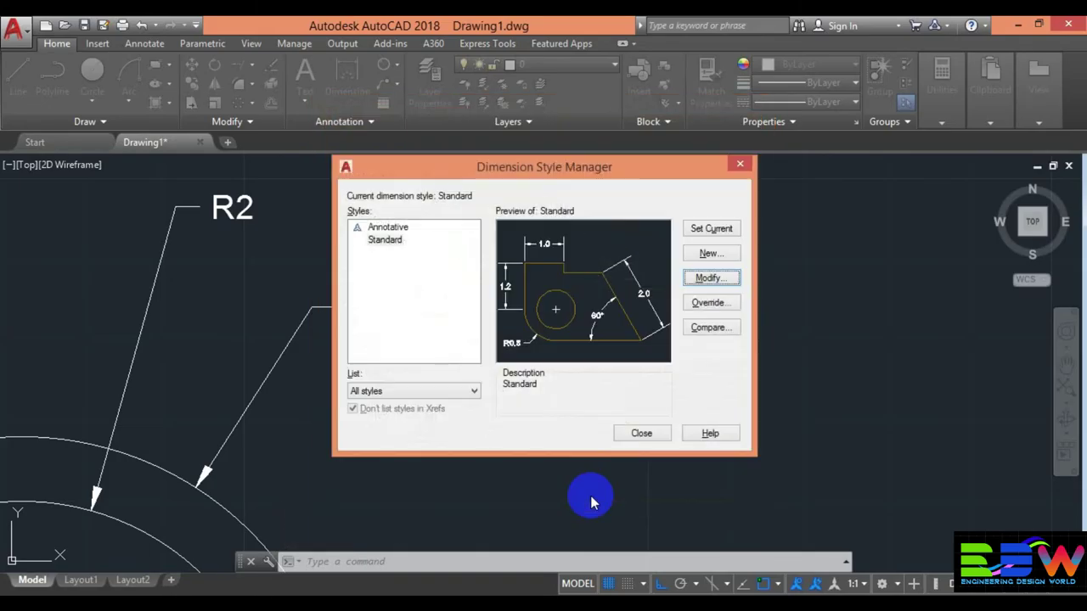
left_click(639, 436)
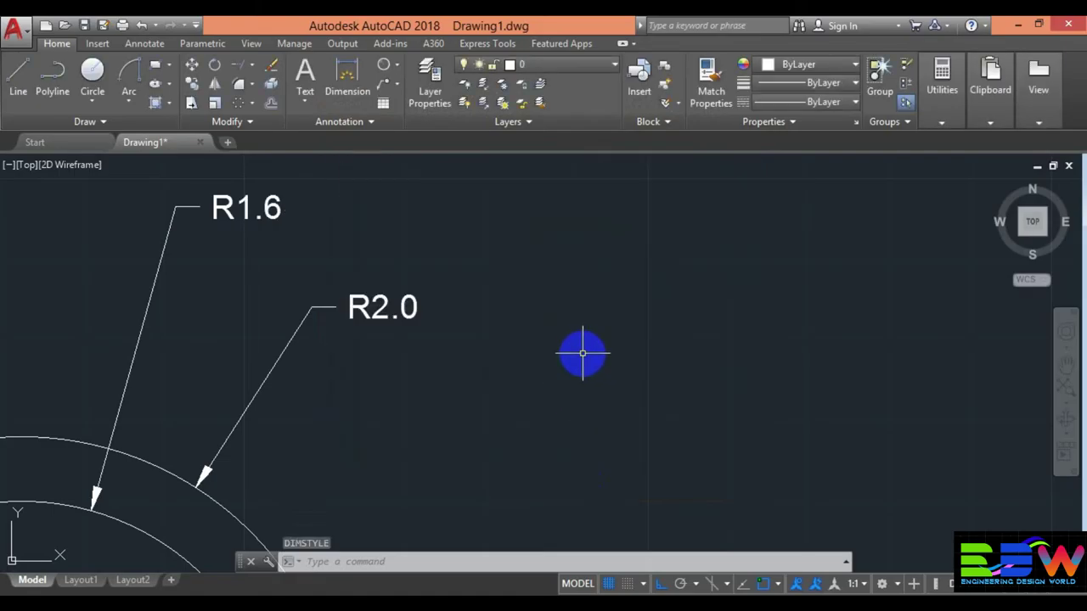
scroll(577, 349, "down", 3)
scroll(624, 323, "up", 1)
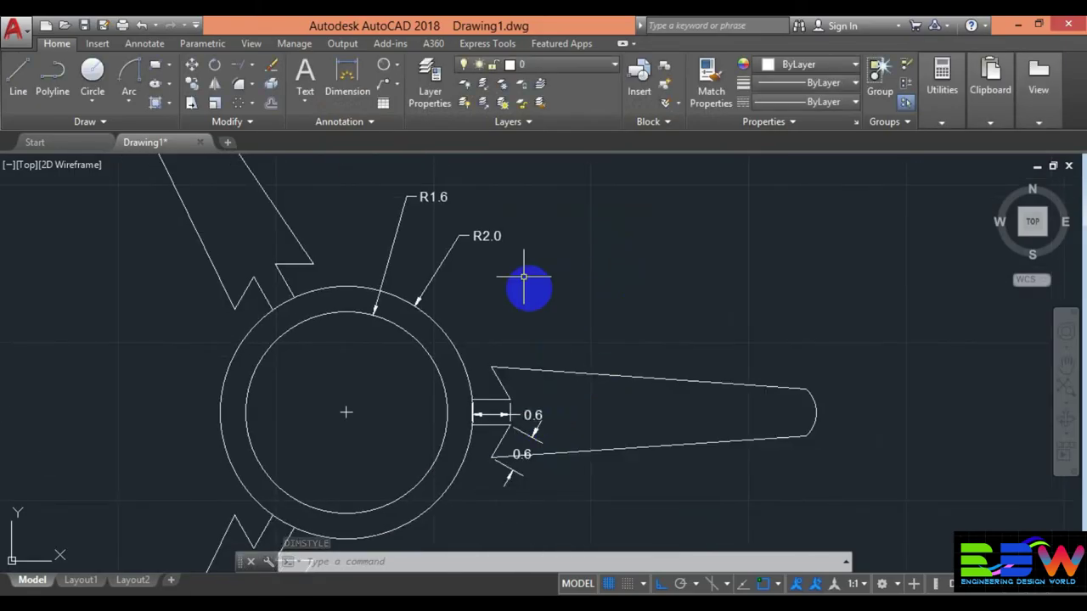
scroll(602, 291, "up", 2)
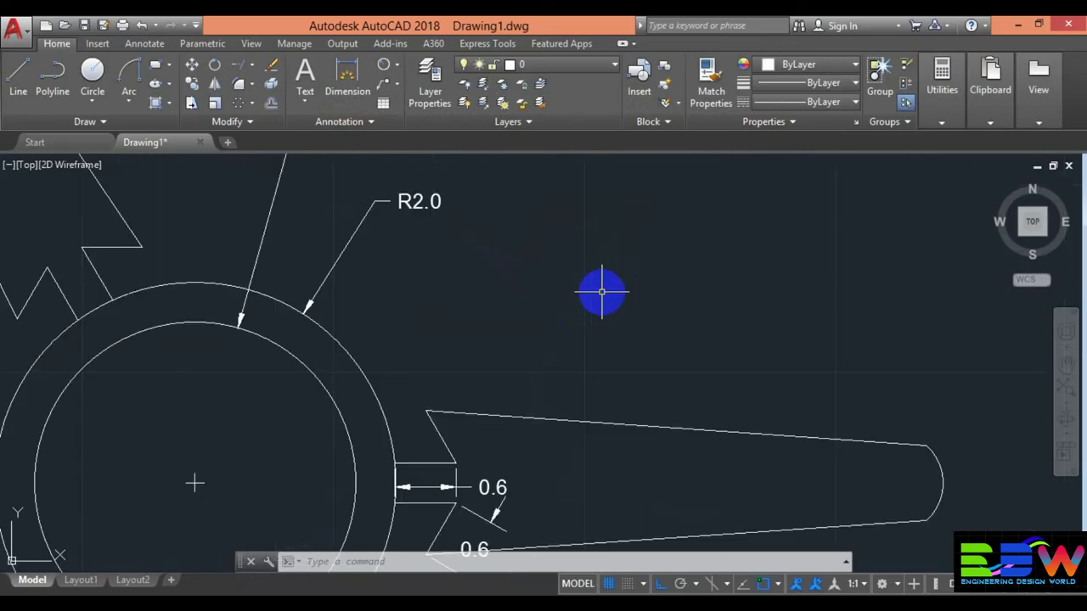
scroll(602, 291, "down", 5)
middle_click_drag(641, 269, 651, 274)
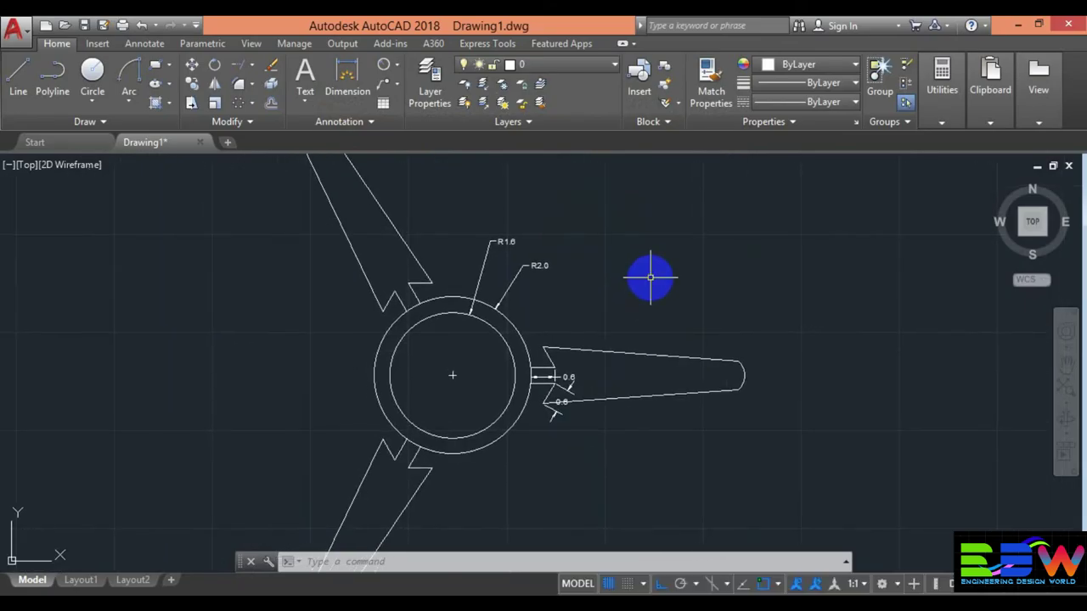
scroll(518, 432, "down", 2)
scroll(526, 429, "up", 5)
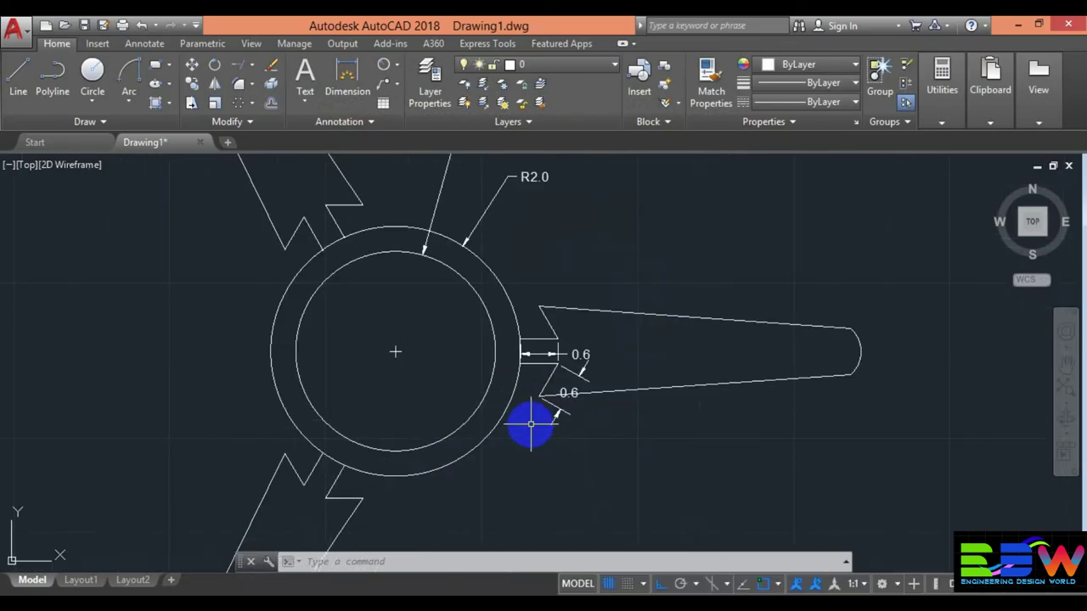
scroll(552, 399, "up", 2)
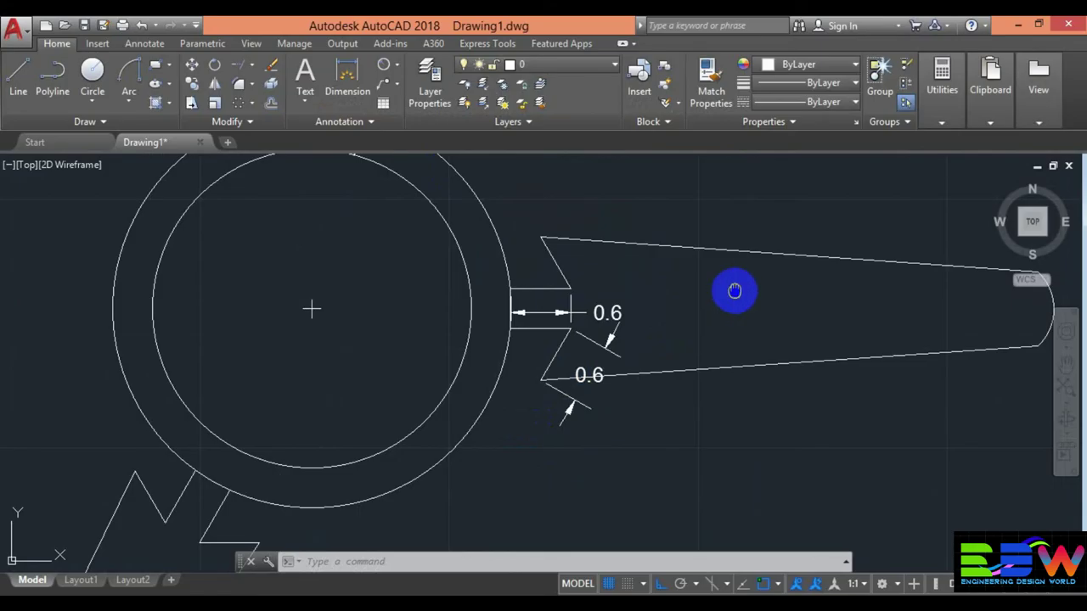
middle_click_drag(727, 291, 435, 371)
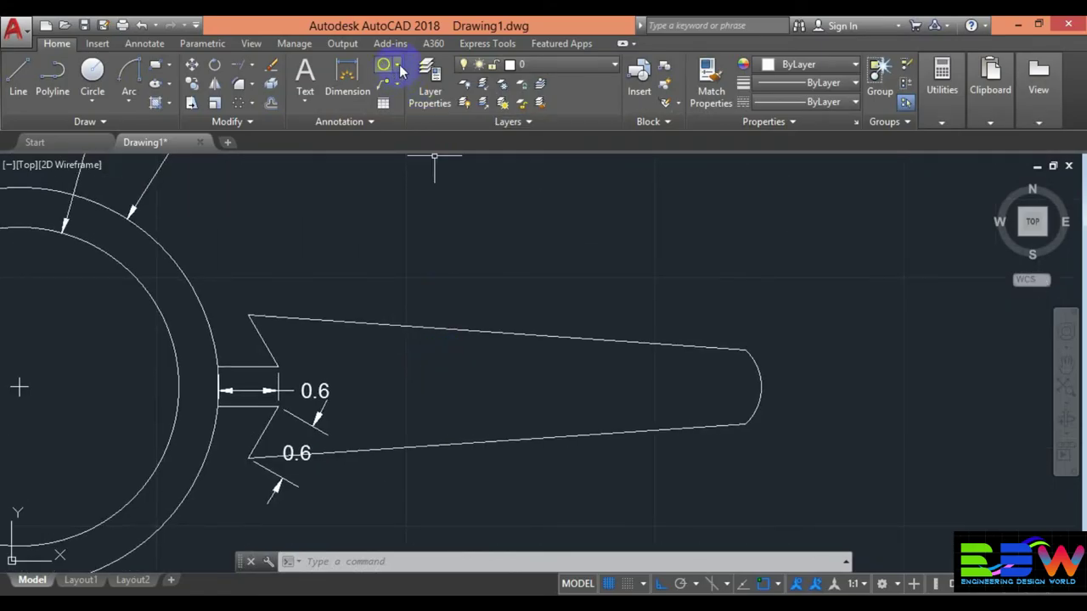
- Add a 5.0 aligned dimension along the right arm's sloping top edge, placed above the arm
left_click(399, 66)
left_click(406, 119)
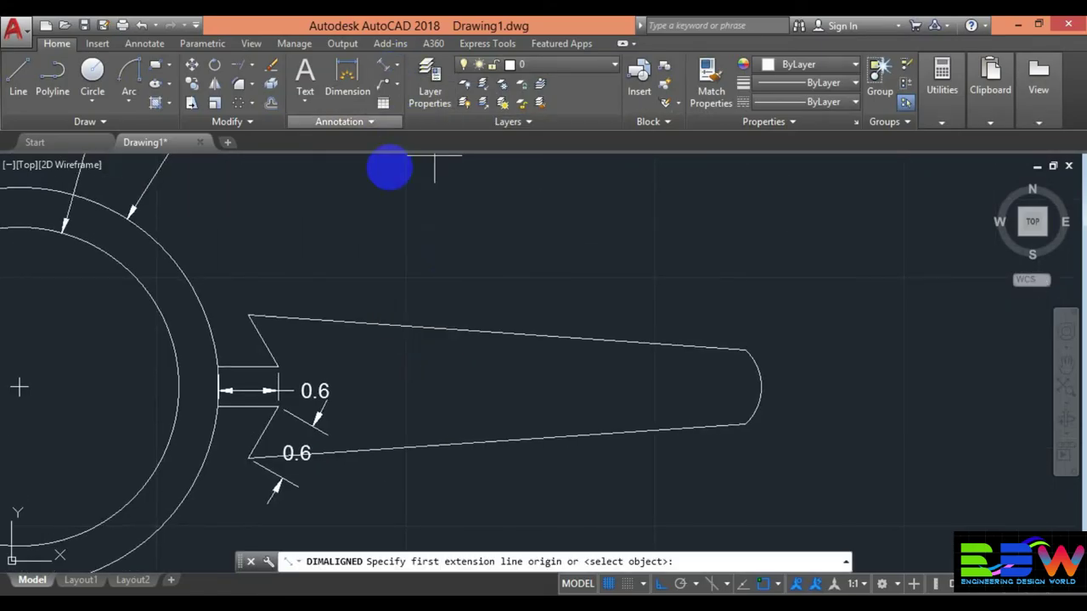
left_click(249, 315)
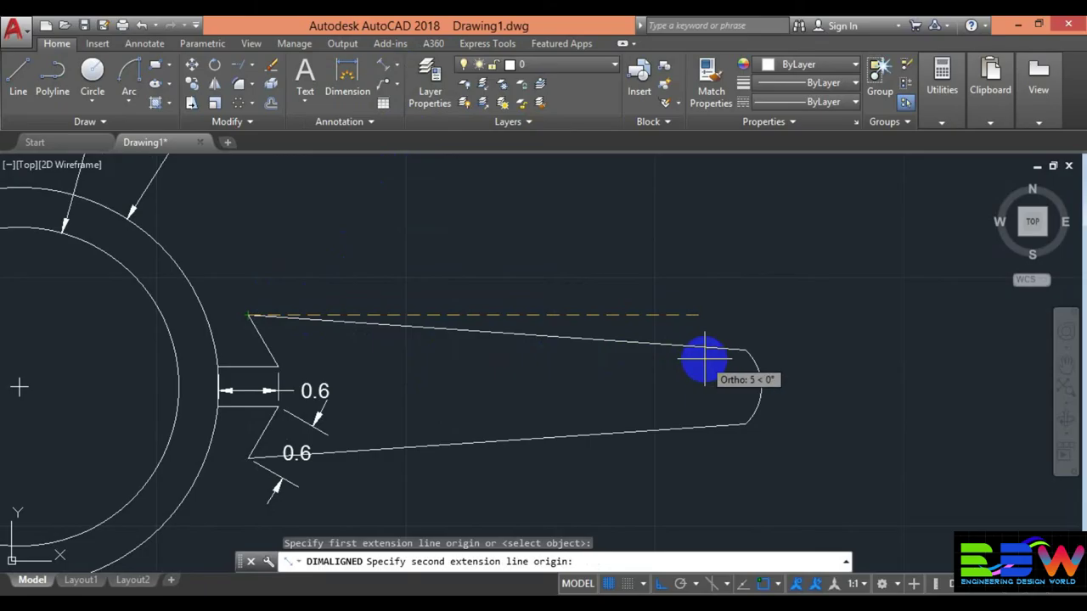
left_click(740, 348)
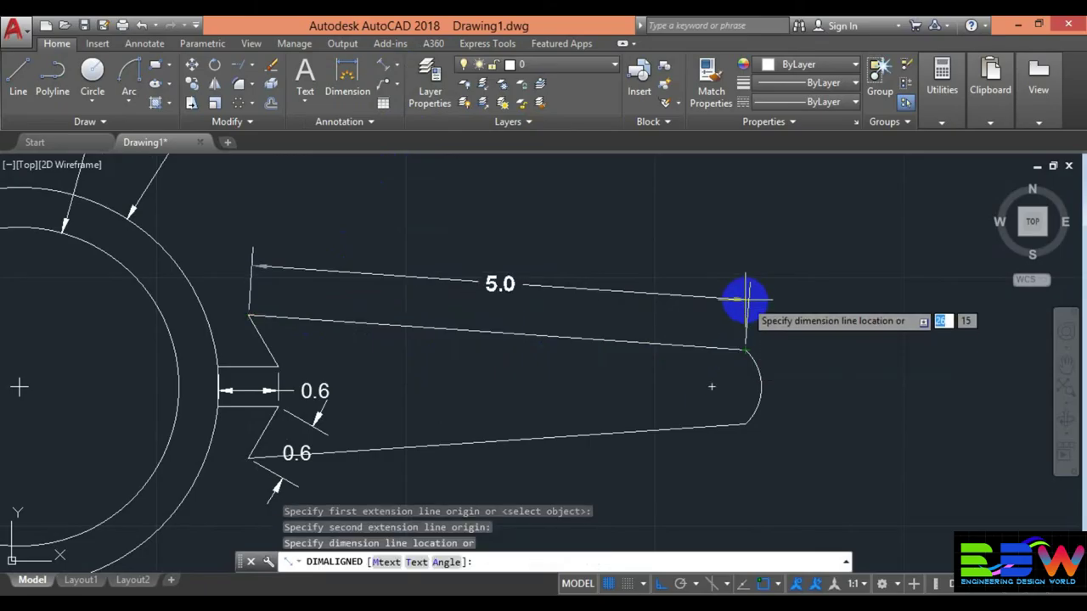
left_click(745, 298)
right_click(743, 300)
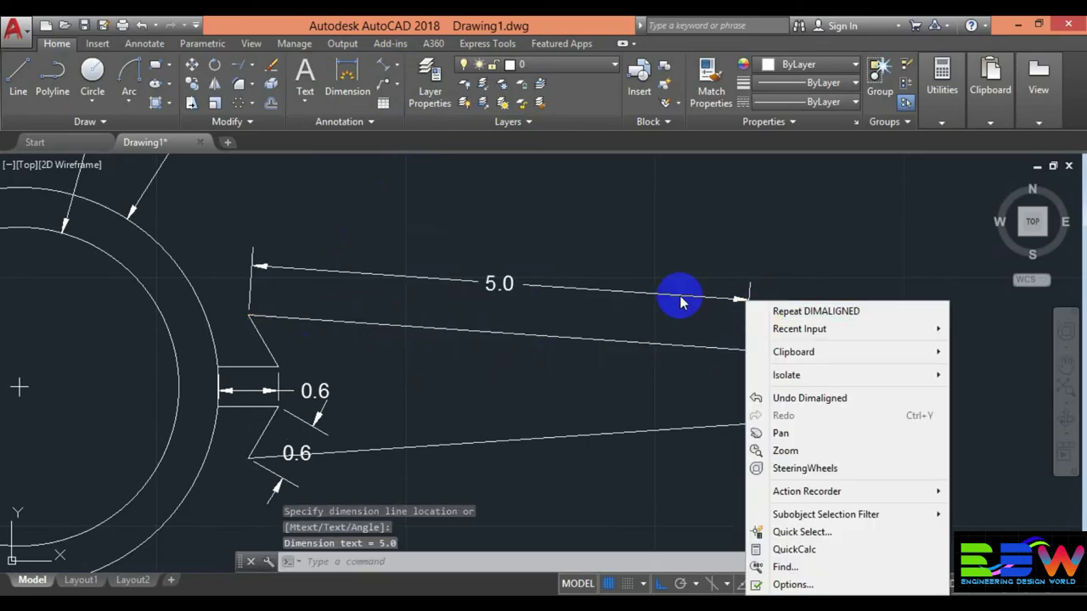
left_click(452, 255)
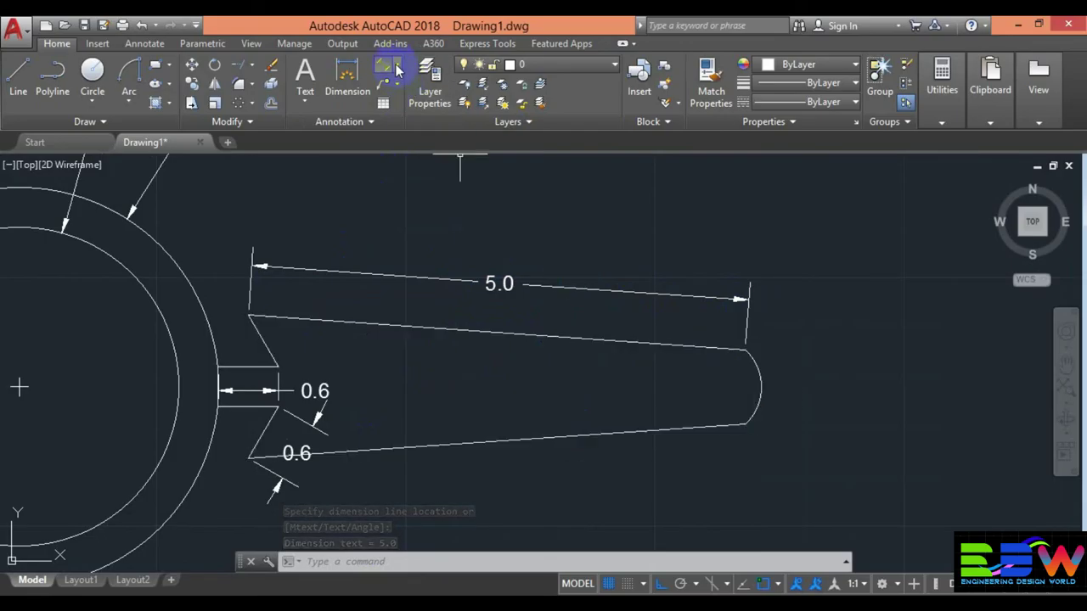
- Place an R0.5 radius dimension on the right arm's rounded tip, with the label beside the tip
left_click(400, 68)
left_click(399, 217)
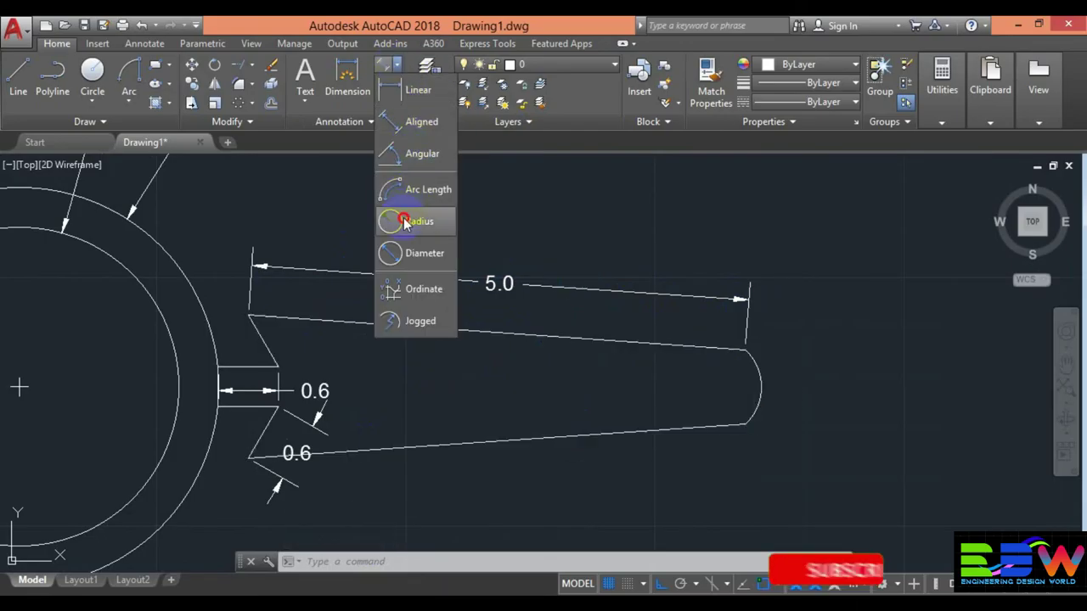
left_click(760, 385)
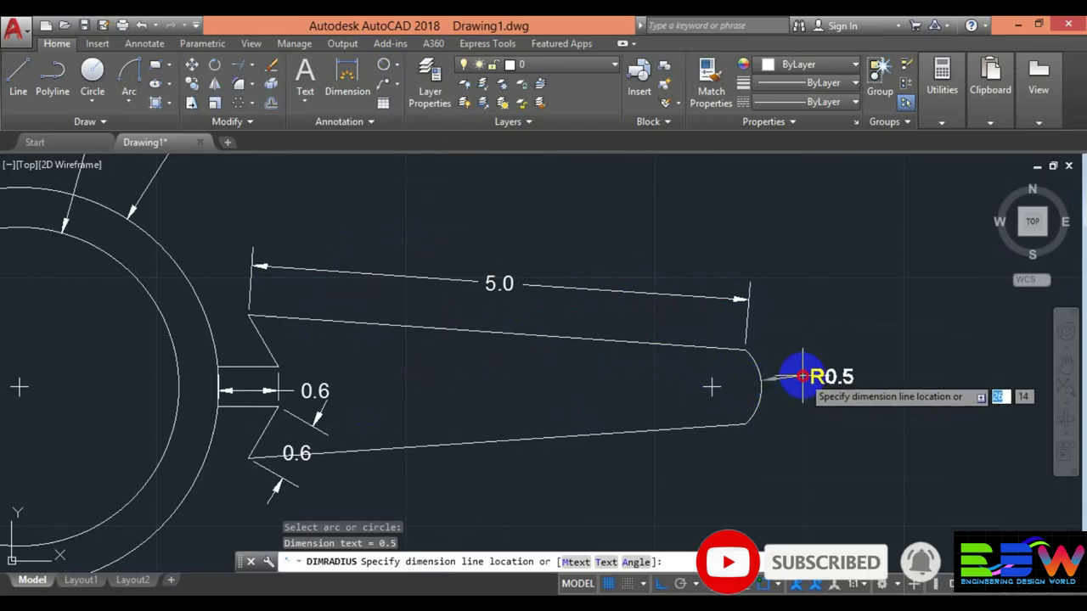
left_click(802, 376)
scroll(586, 342, "down", 5)
scroll(565, 353, "up", 2)
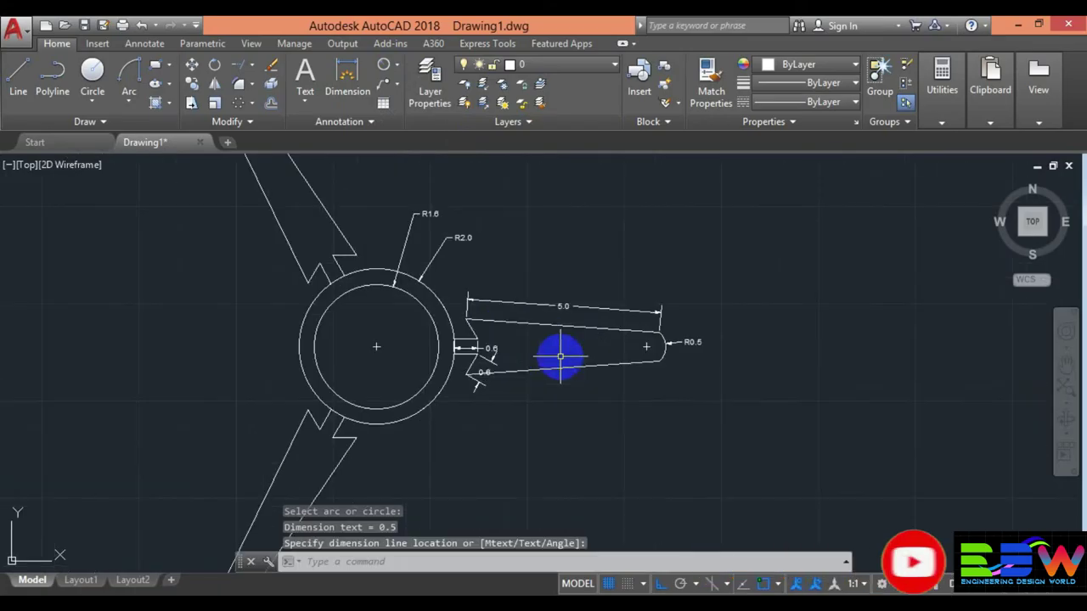
scroll(557, 357, "up", 2)
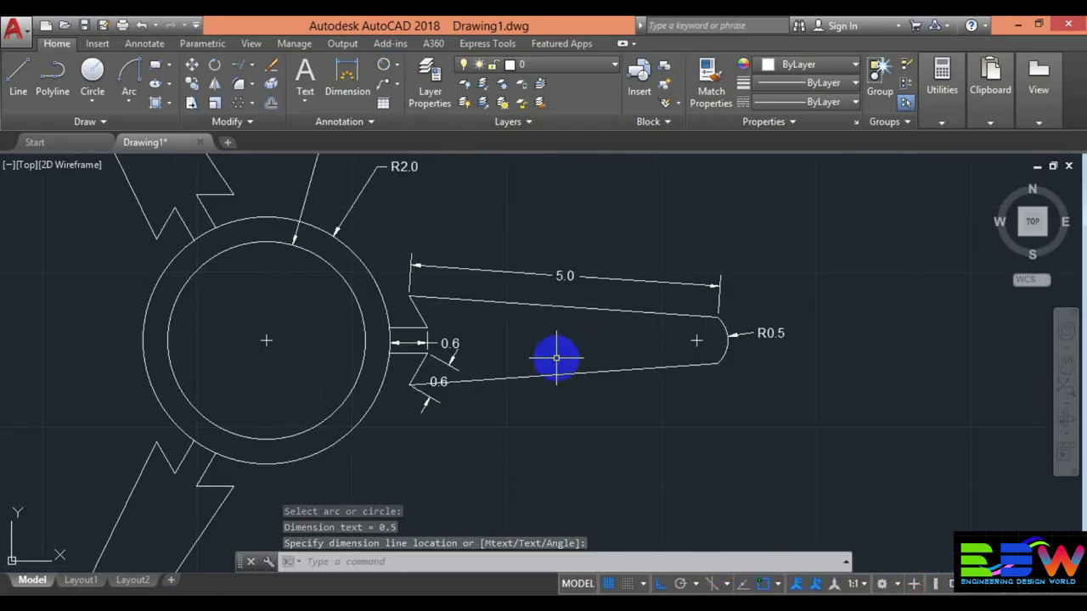
scroll(556, 358, "down", 2)
scroll(556, 358, "down", 1)
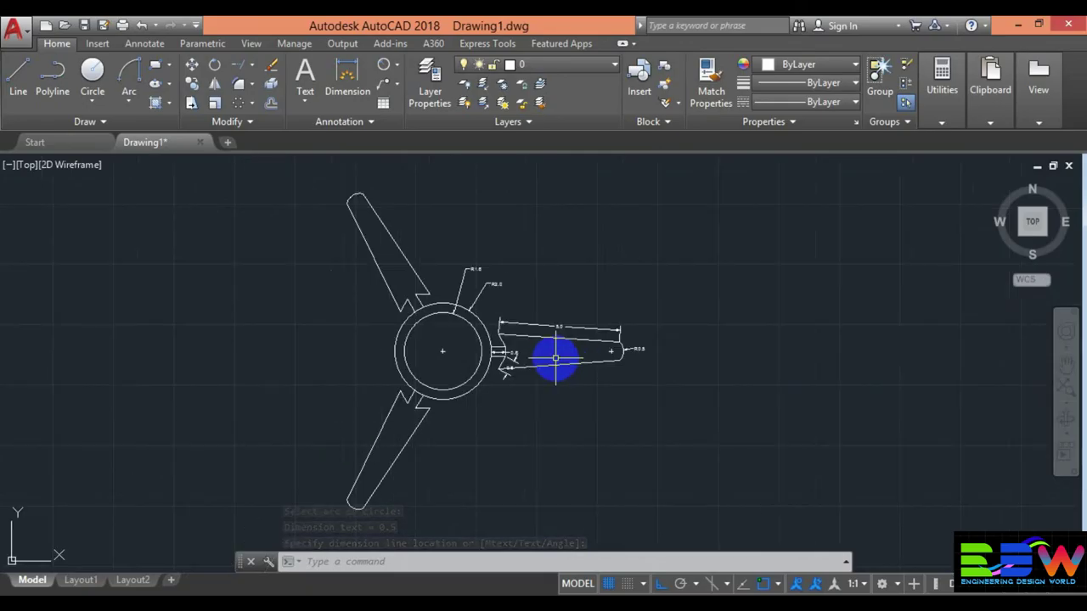
scroll(555, 357, "up", 1)
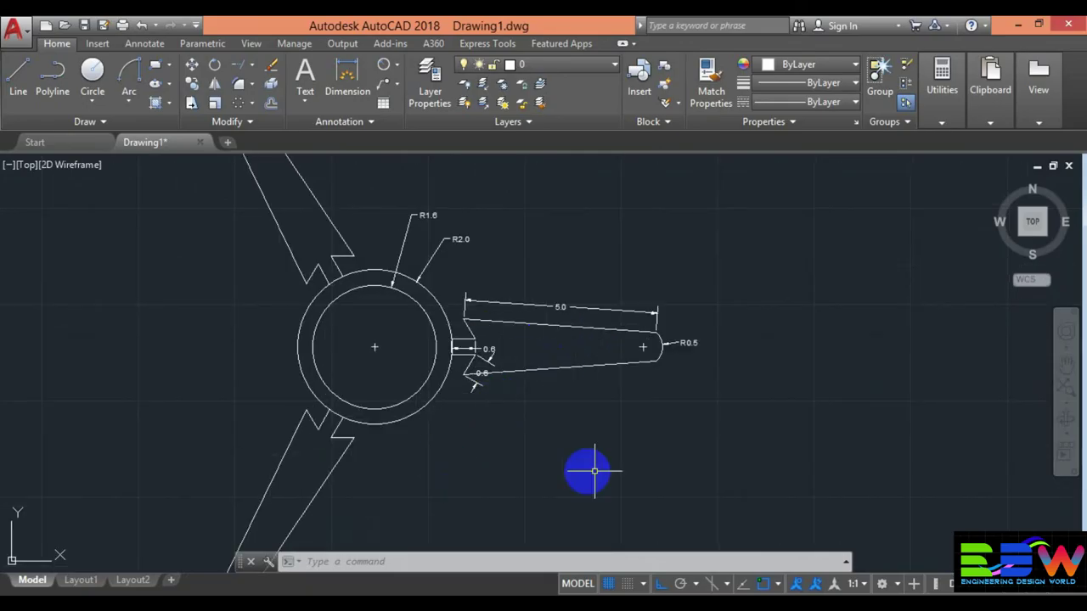
type("d")
- Set the Standard dimension style's text height and arrow size both to 0.2
key("Return")
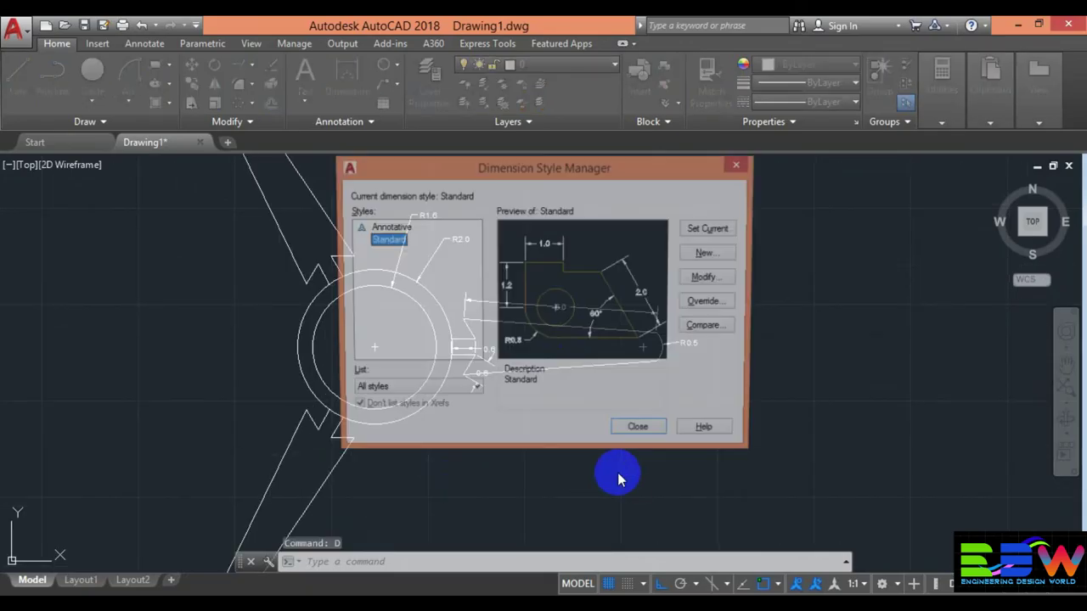
left_click(712, 280)
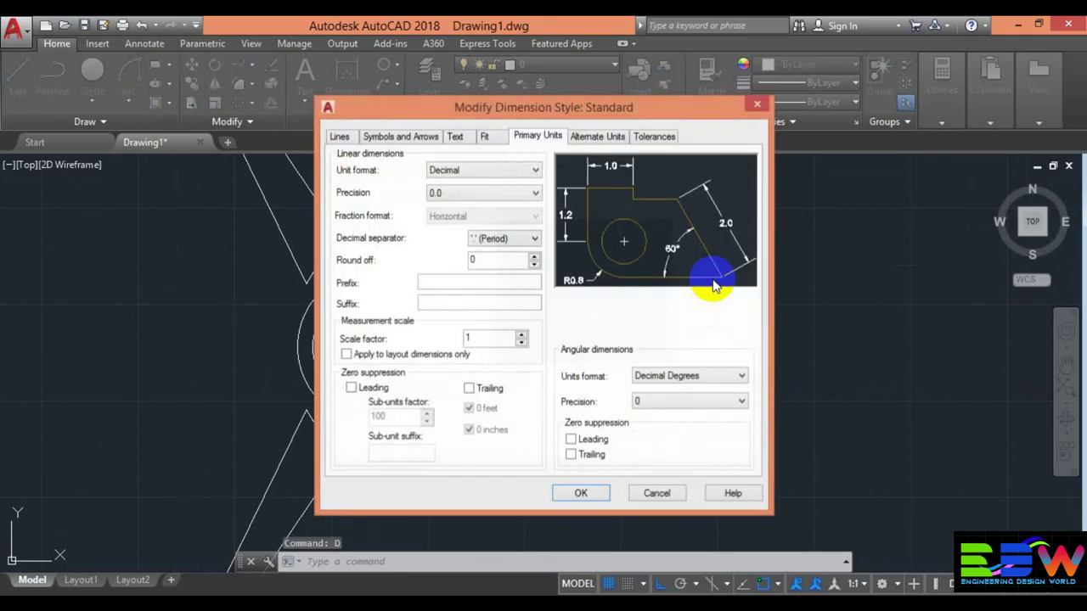
left_click(457, 137)
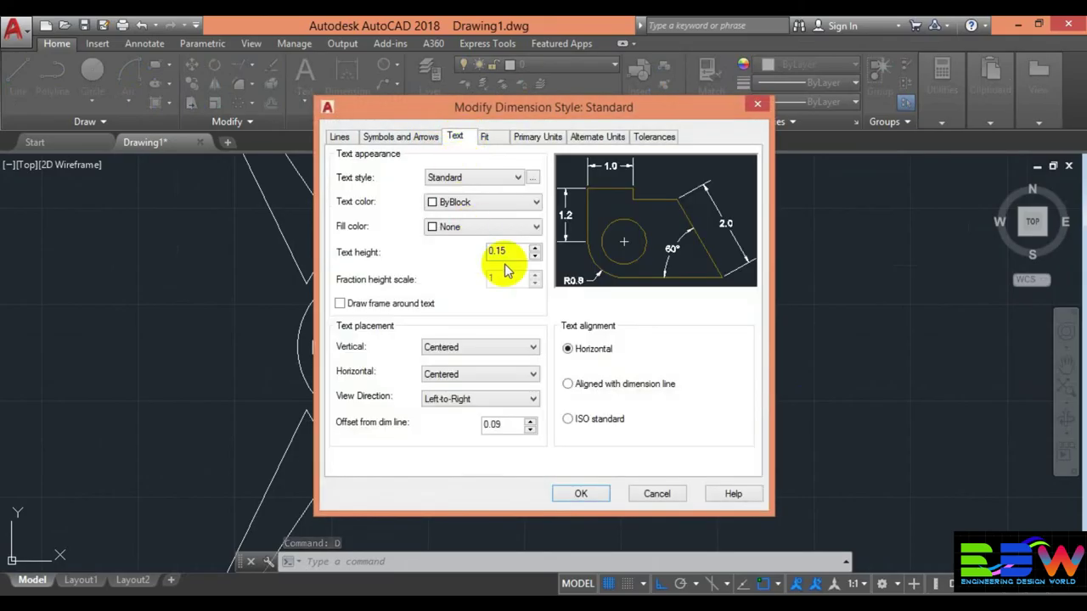
left_click_drag(509, 248, 490, 252)
key("BackSpace")
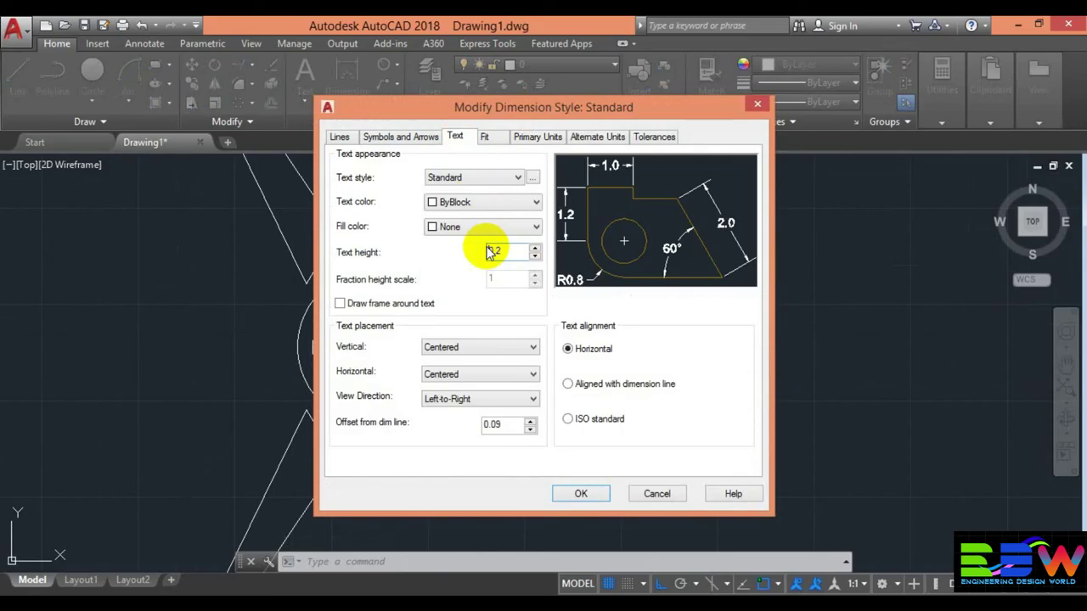
left_click(411, 138)
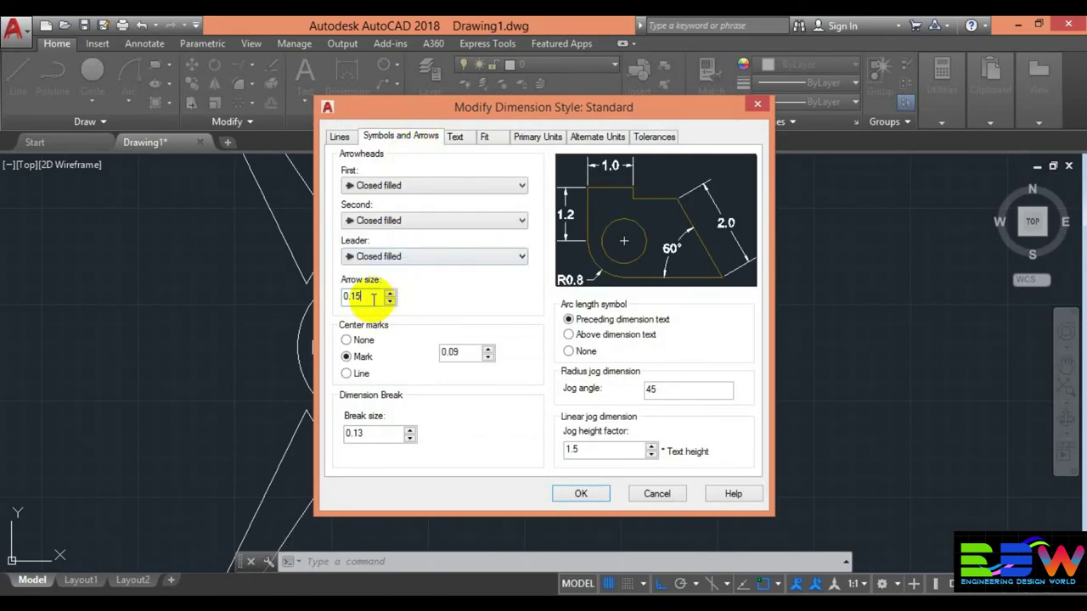
type("2")
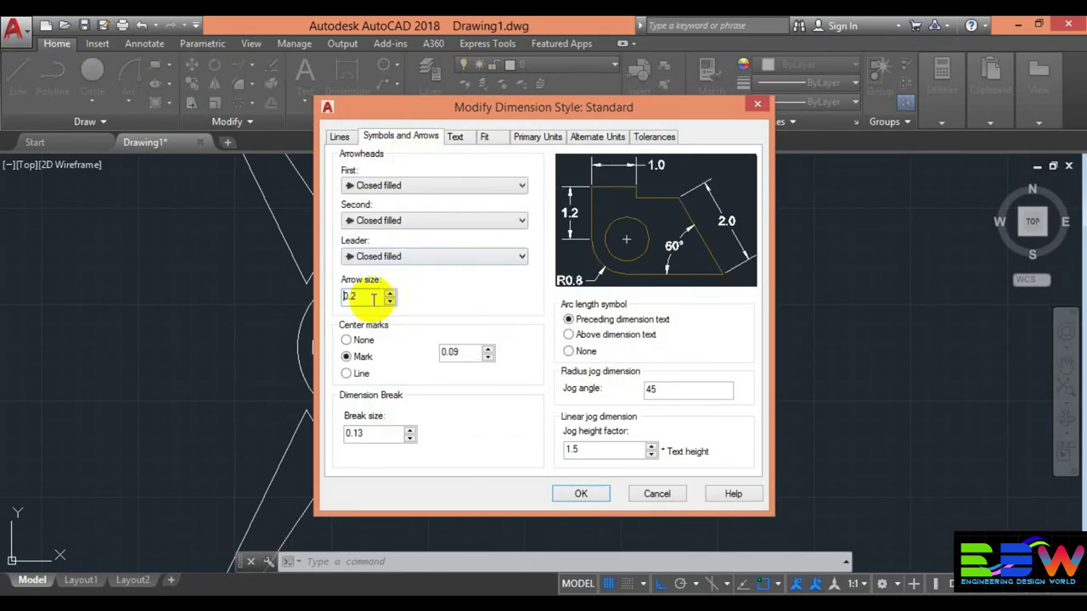
left_click(579, 495)
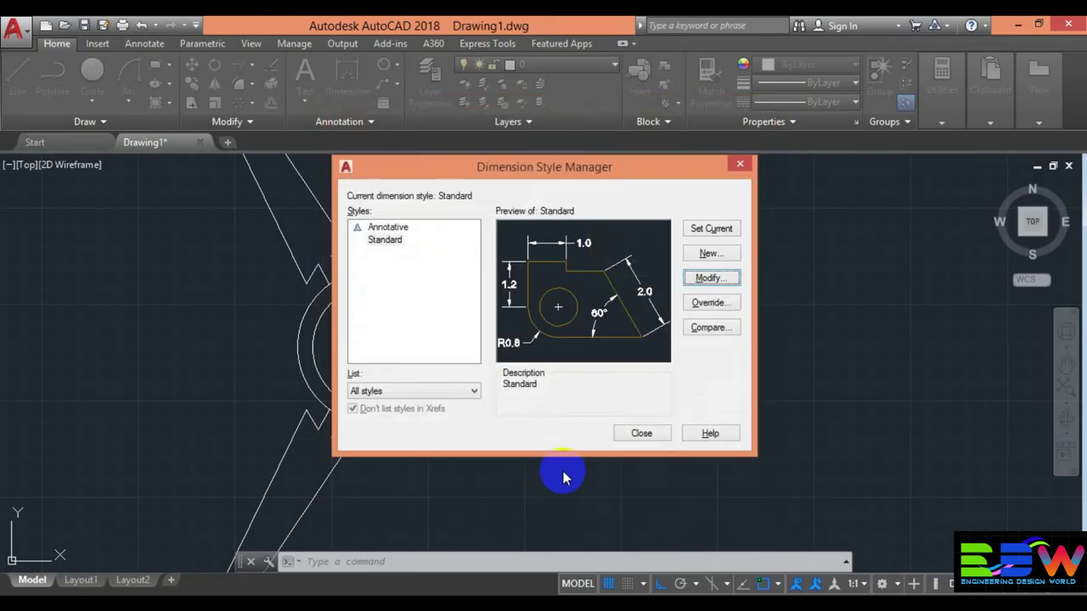
left_click(639, 435)
scroll(632, 403, "down", 2)
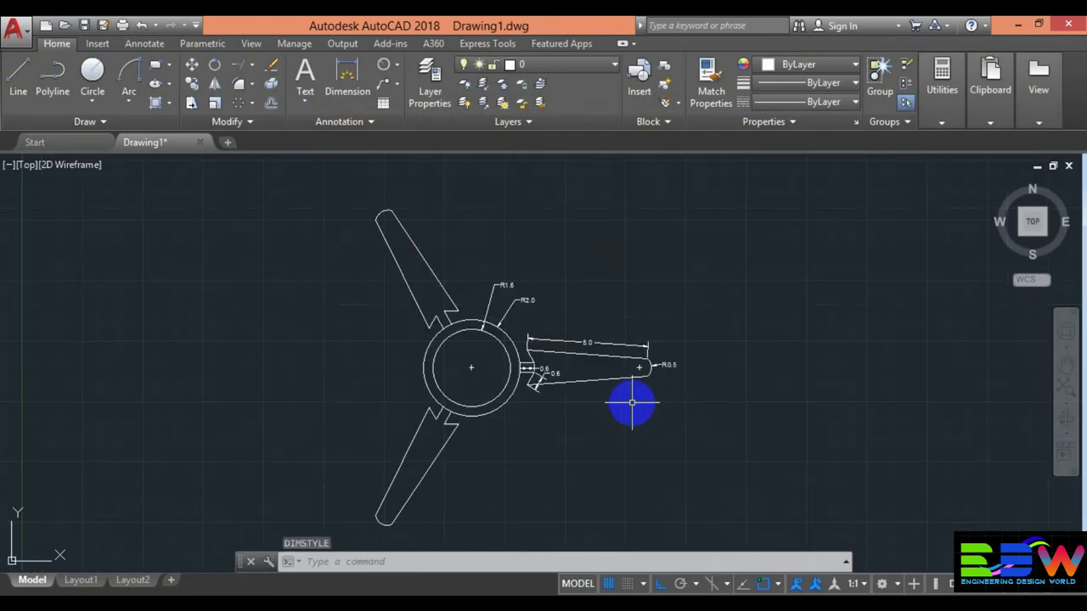
scroll(628, 445, "up", 2)
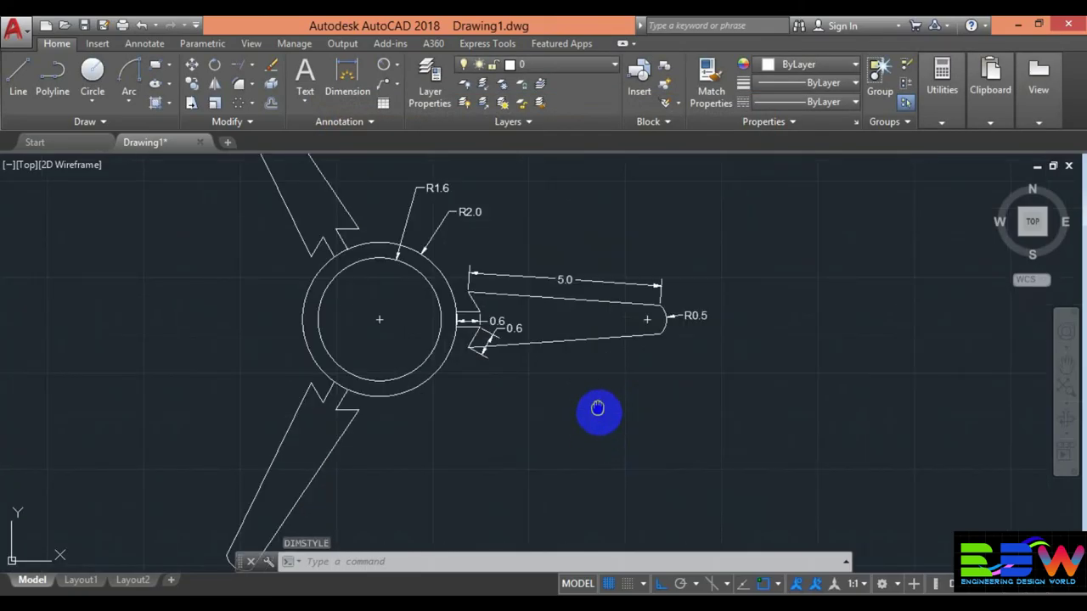
middle_click_drag(598, 408, 626, 468)
scroll(625, 468, "down", 1)
scroll(625, 466, "down", 1)
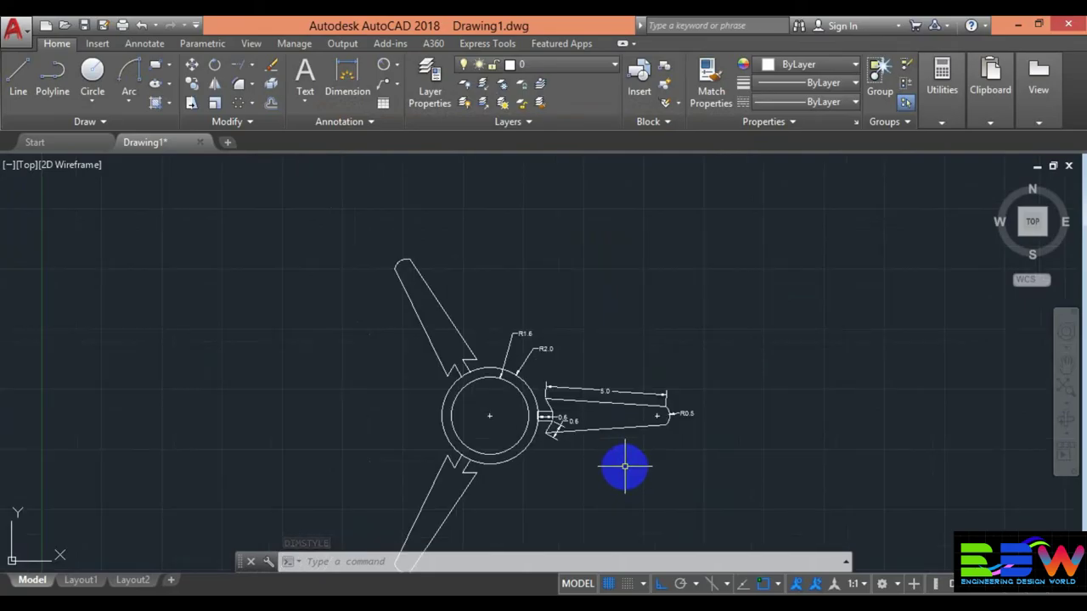
scroll(625, 466, "up", 2)
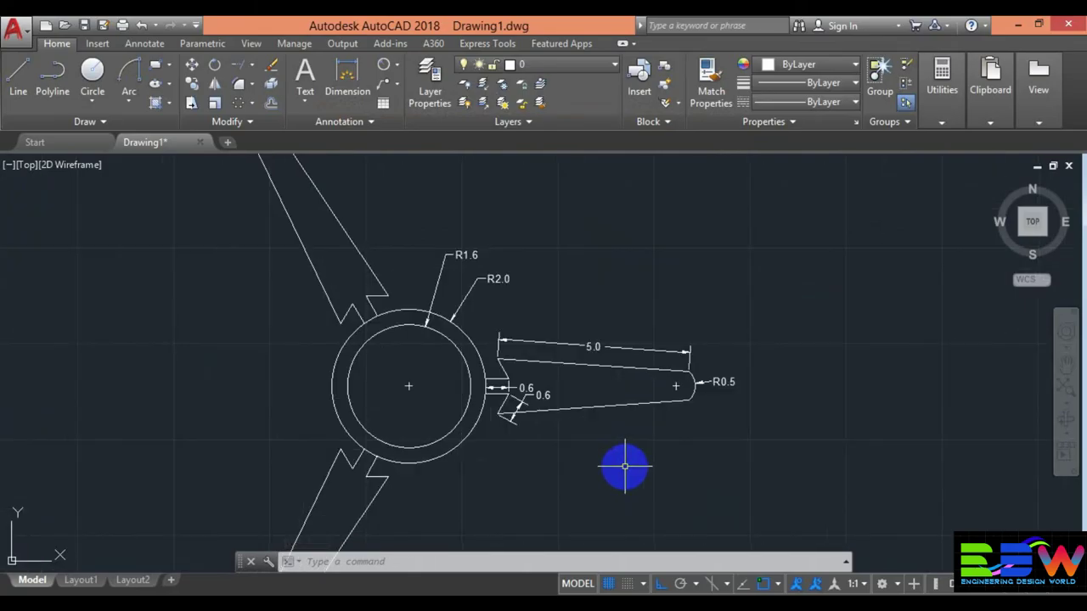
- Raise the Standard style's text height to 0.3, then zoom in on the right blade's root
type("d")
key("Return")
left_click(728, 282)
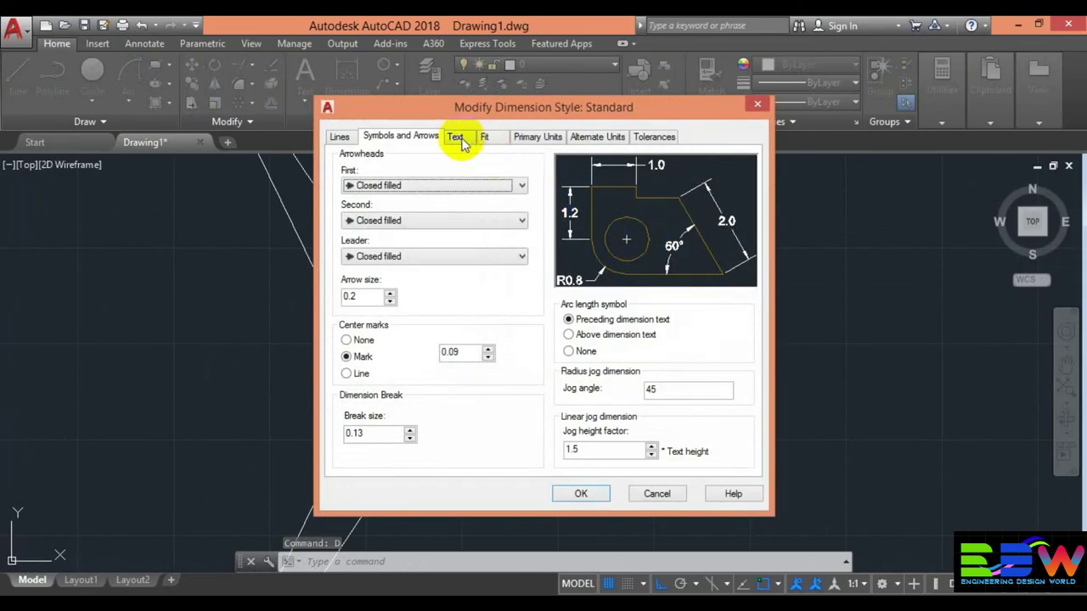
left_click(461, 140)
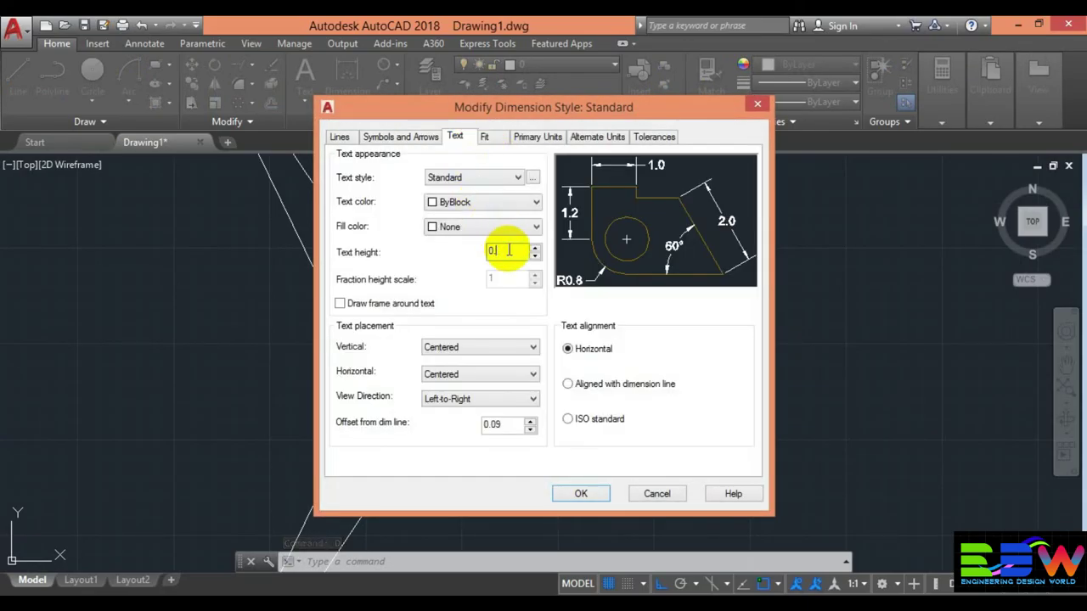
type("3")
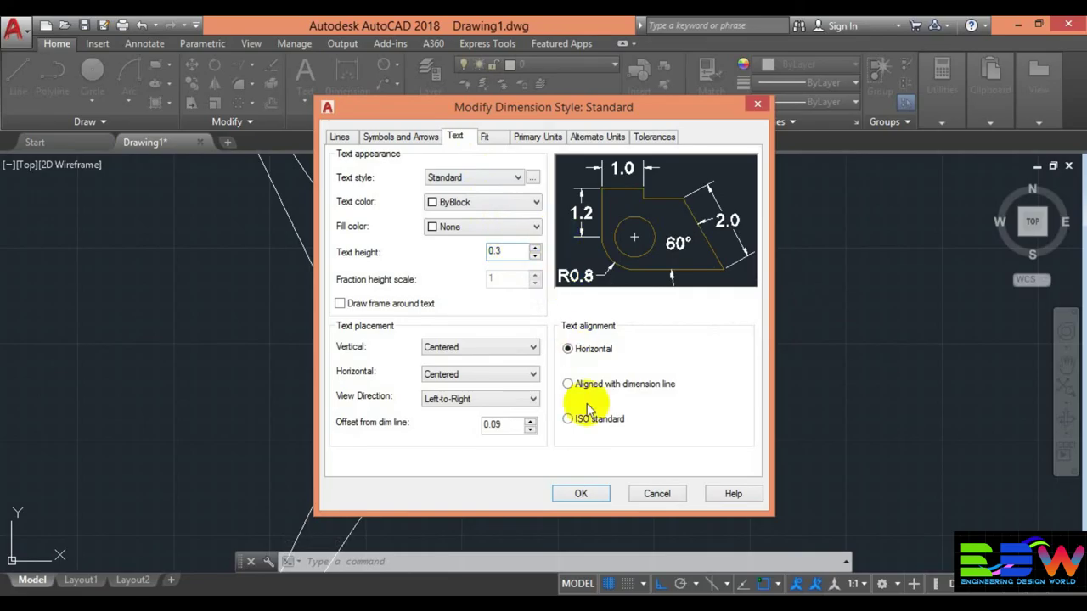
left_click(584, 492)
left_click(649, 438)
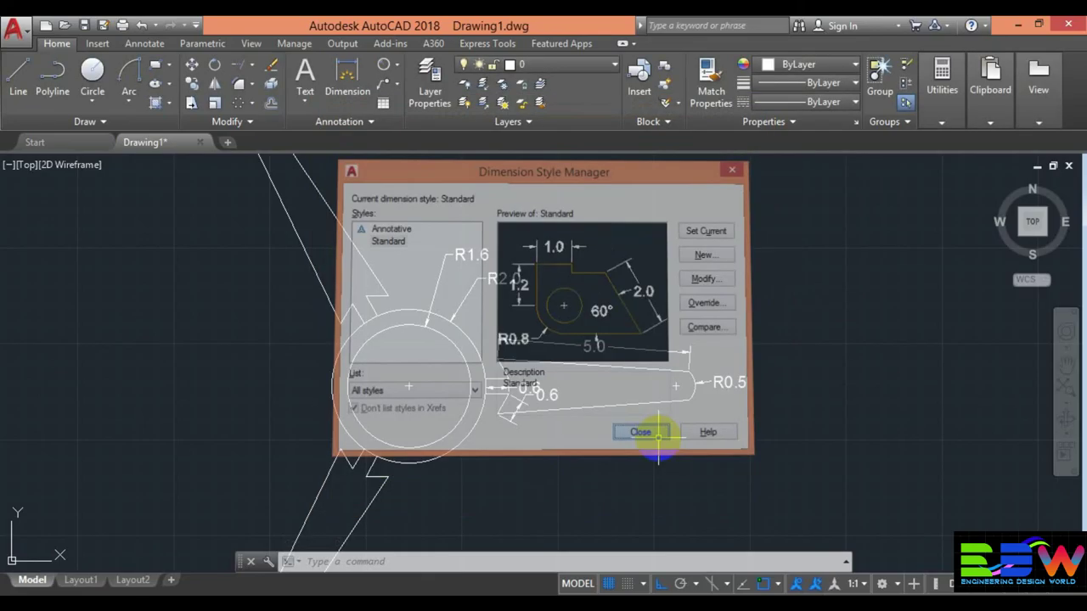
mouse_move(608, 489)
middle_mouse_down()
mouse_move(606, 413)
mouse_move(606, 455)
middle_mouse_up()
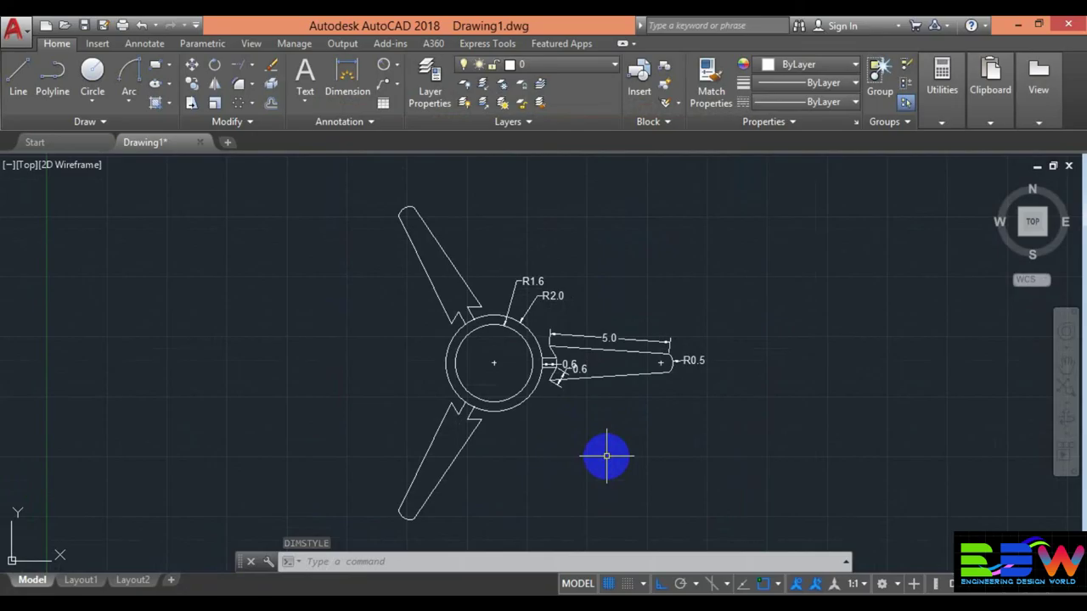
scroll(599, 408, "up", 2)
scroll(598, 408, "up", 2)
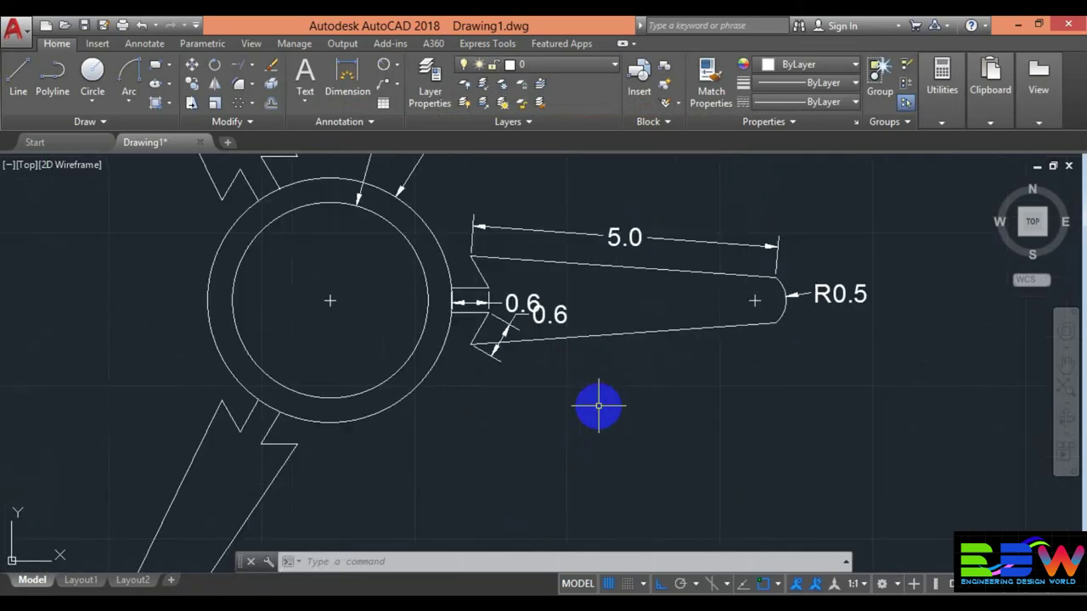
- Delete the angled 0.6 dimension at the right blade's root
left_click(553, 316)
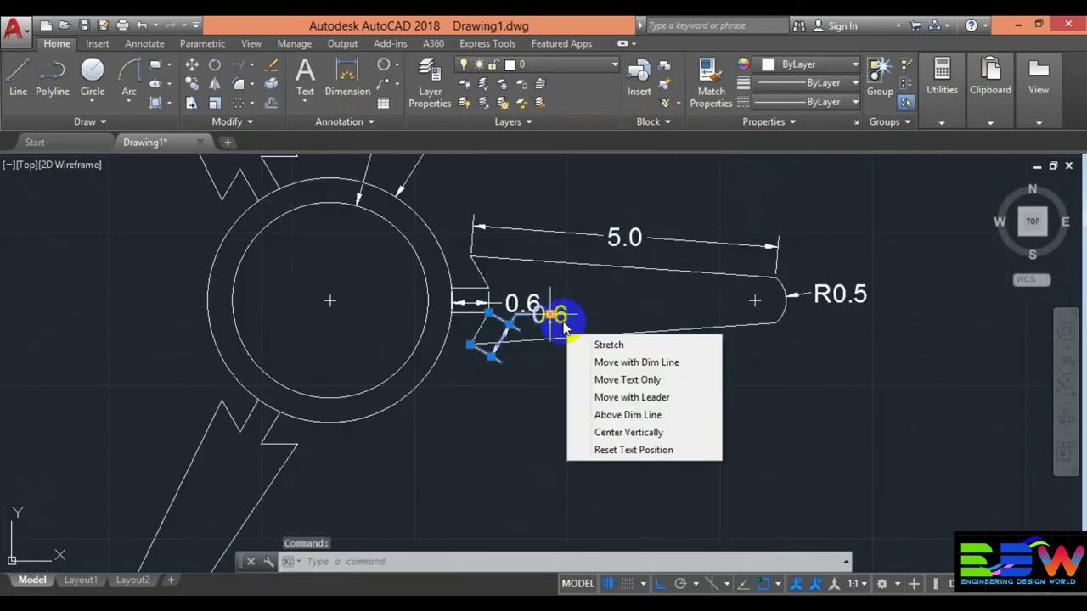
key("Escape")
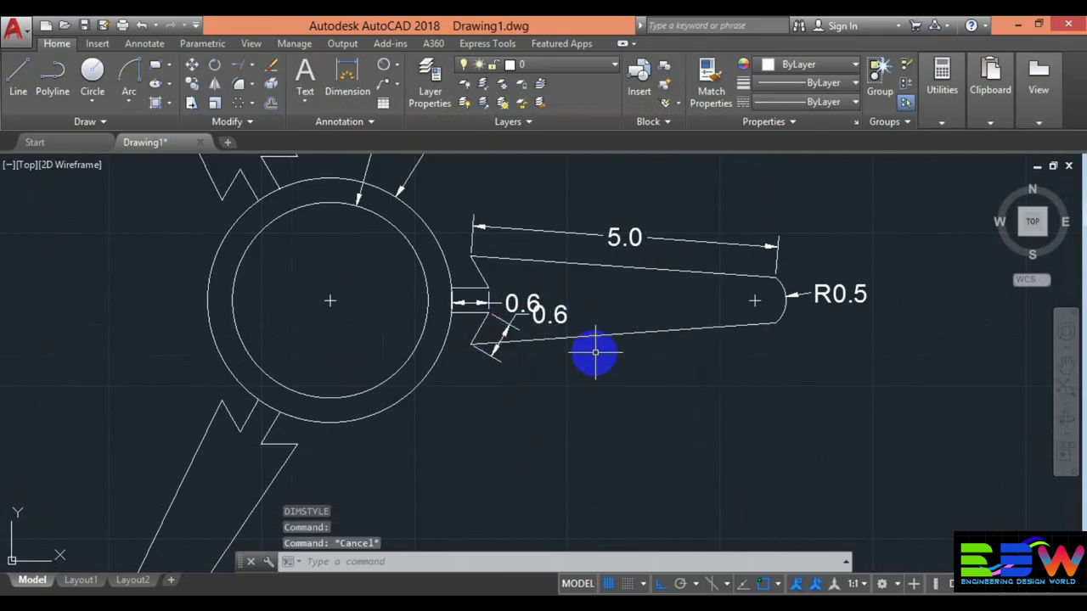
scroll(548, 414, "up", 2)
scroll(547, 414, "up", 3)
scroll(547, 413, "down", 5)
scroll(547, 415, "down", 4)
scroll(547, 414, "up", 4)
left_click(542, 321)
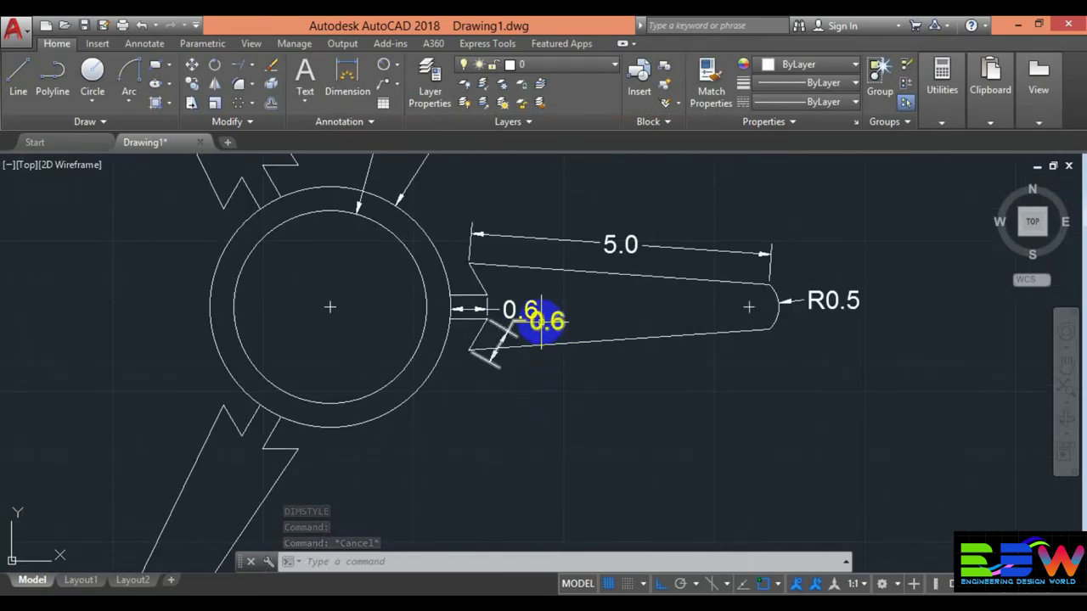
key("Delete")
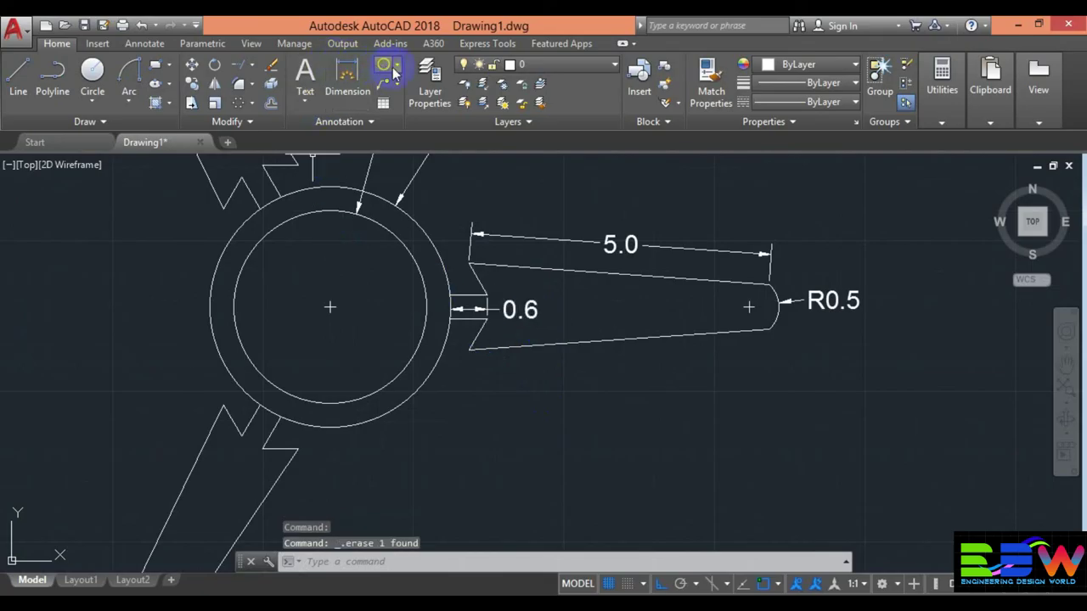
- Add a new aligned 0.6 dimension across the notch's two corners, placed beside the notch
left_click(346, 70)
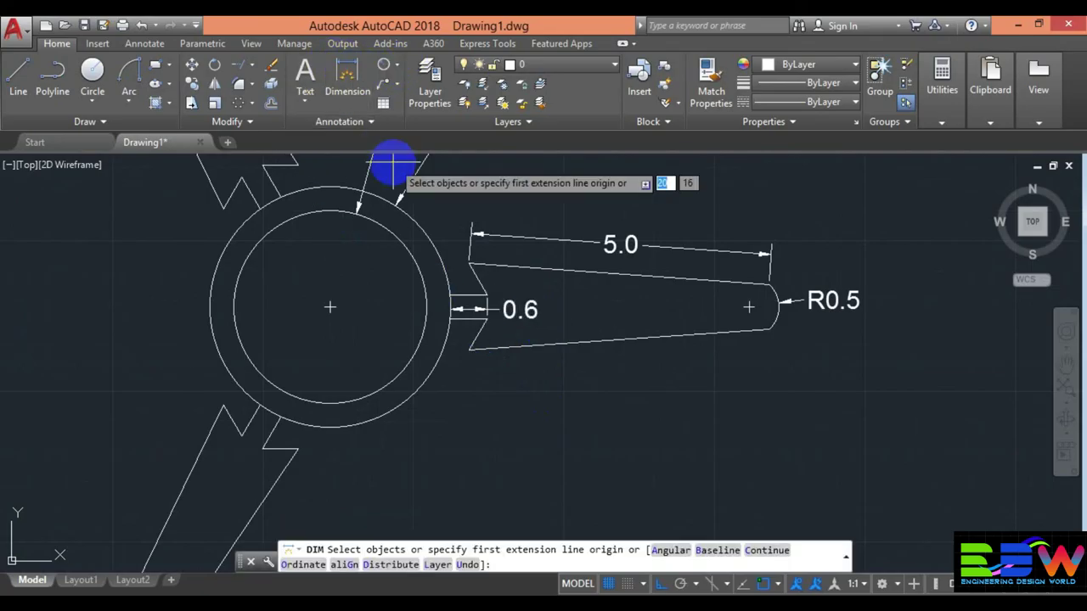
left_click(400, 70)
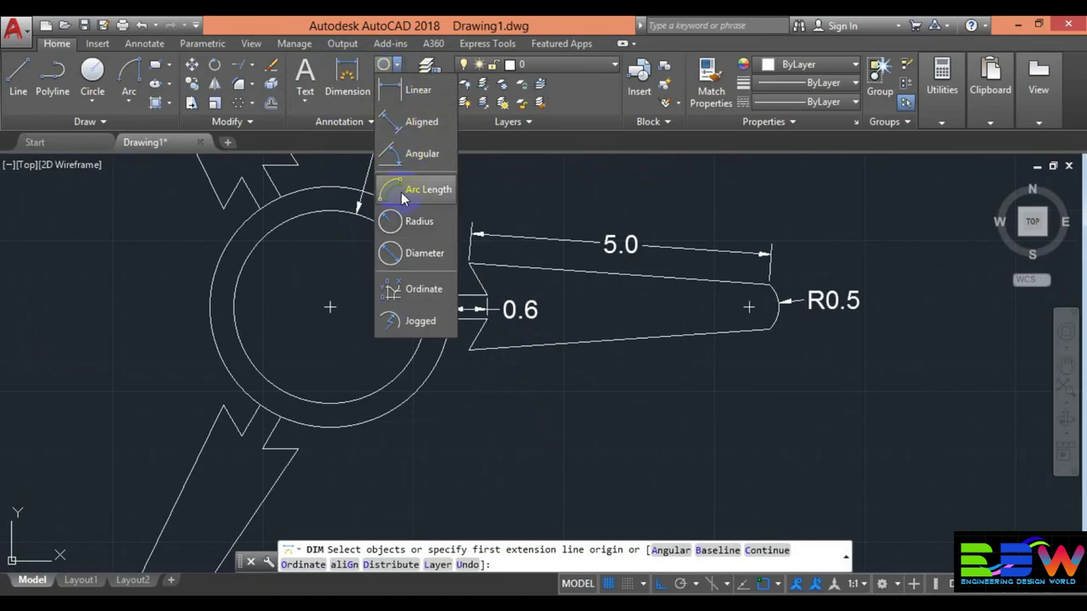
left_click(403, 124)
left_click(471, 346)
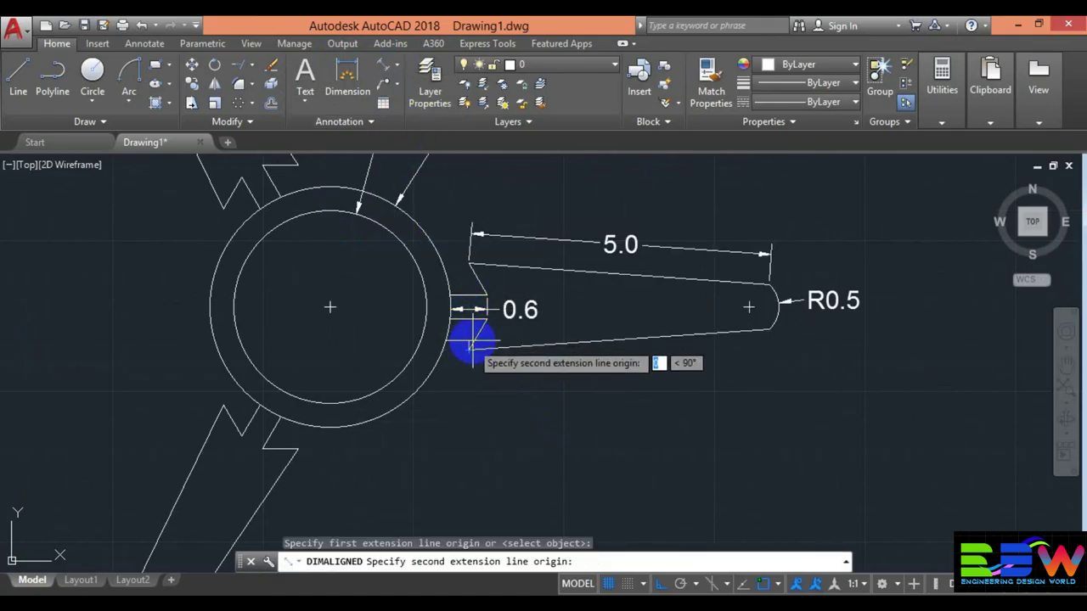
left_click(480, 311)
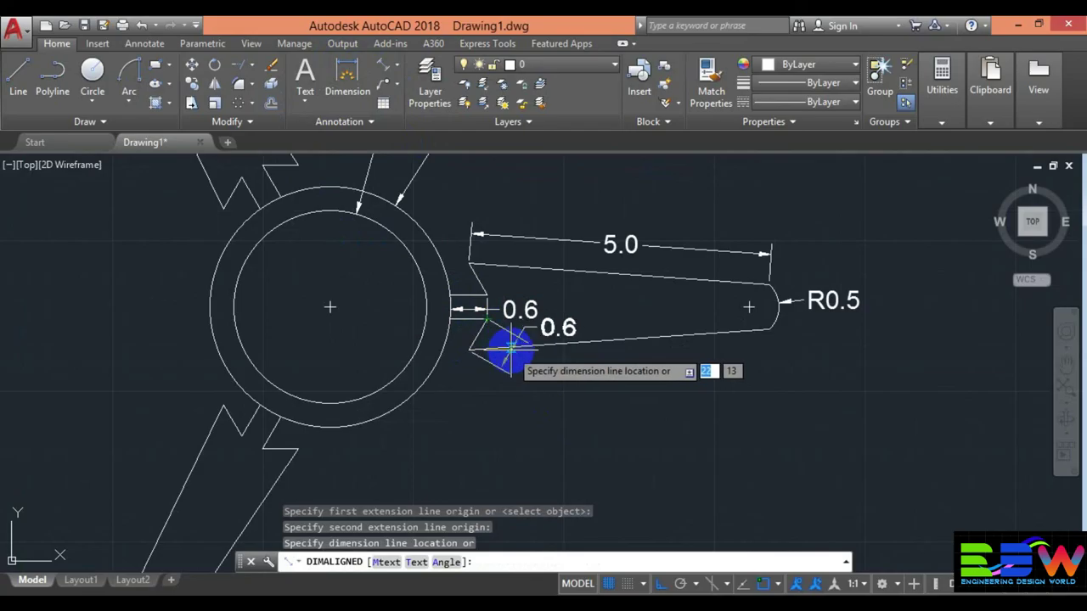
left_click(514, 351)
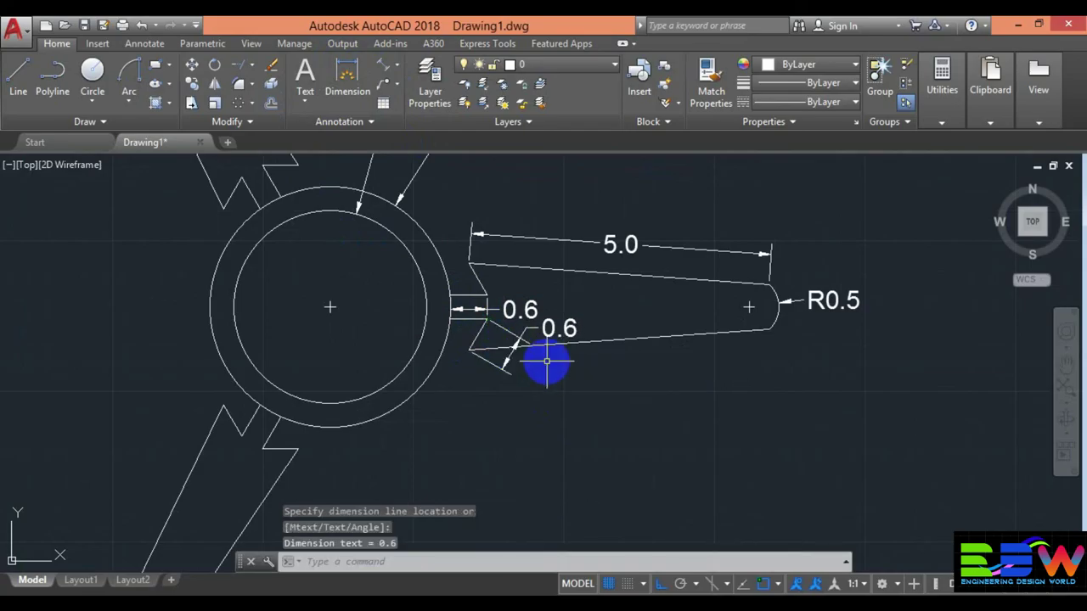
scroll(554, 395, "down", 2)
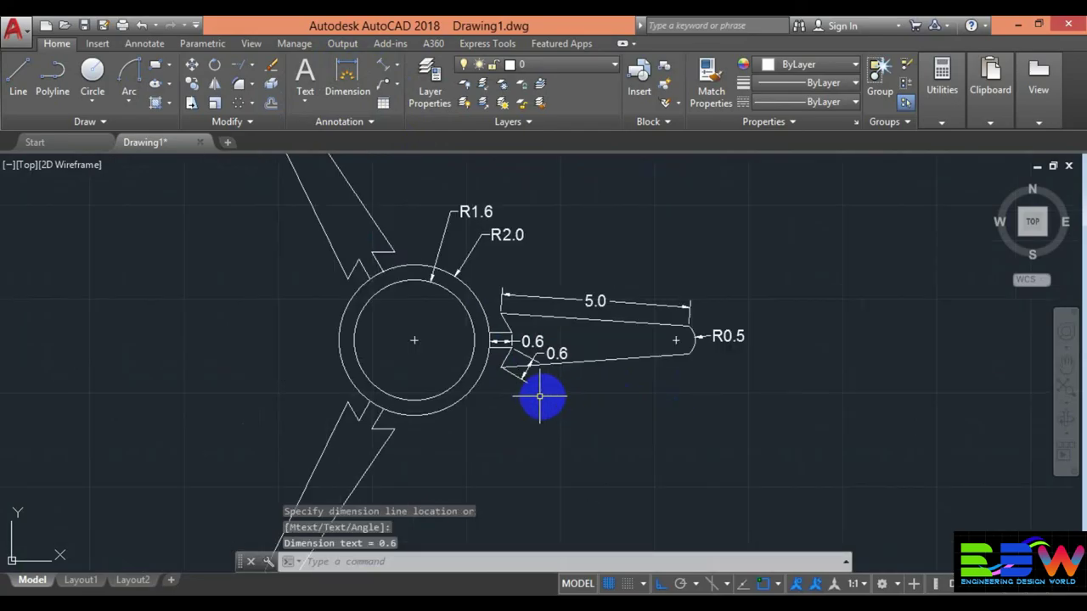
- Delete the newly placed aligned 0.6 dimension on the blade-root notch
scroll(473, 388, "down", 5)
scroll(479, 416, "up", 5)
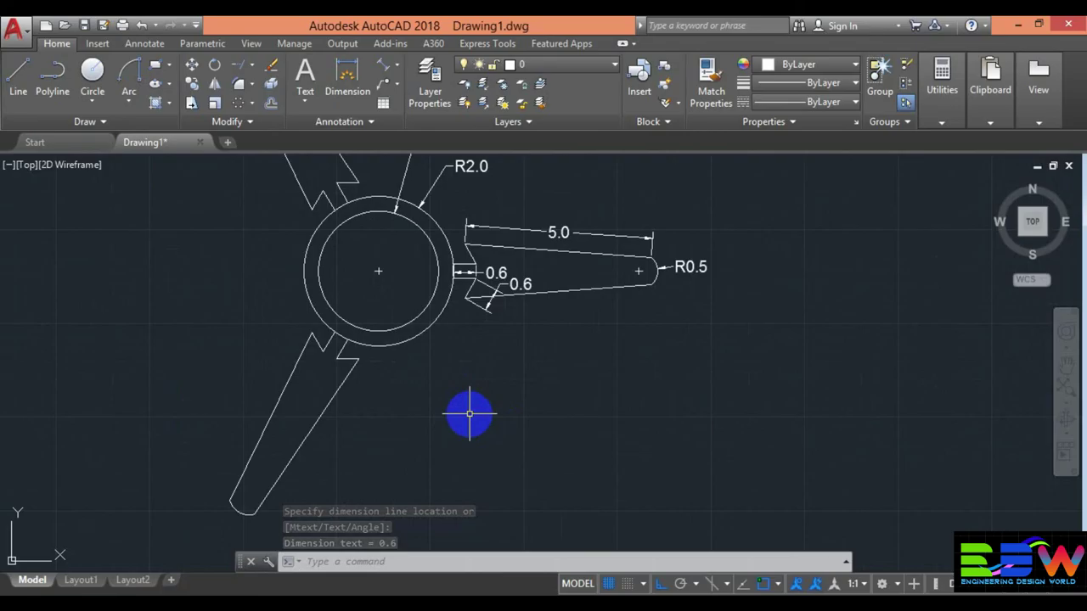
scroll(543, 458, "down", 1)
scroll(611, 479, "down", 1)
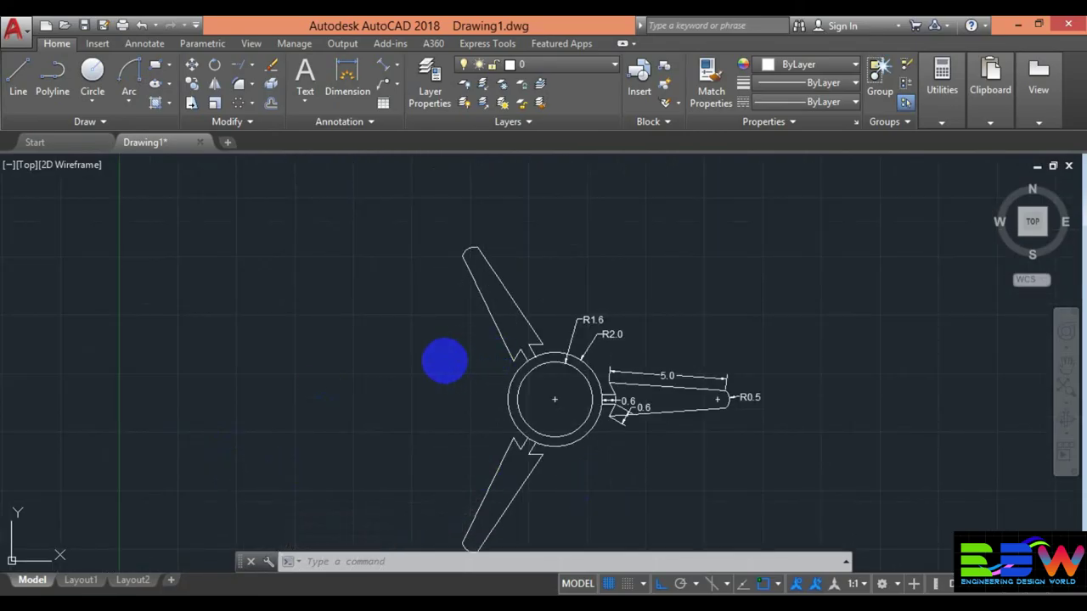
middle_click_drag(443, 359, 415, 325)
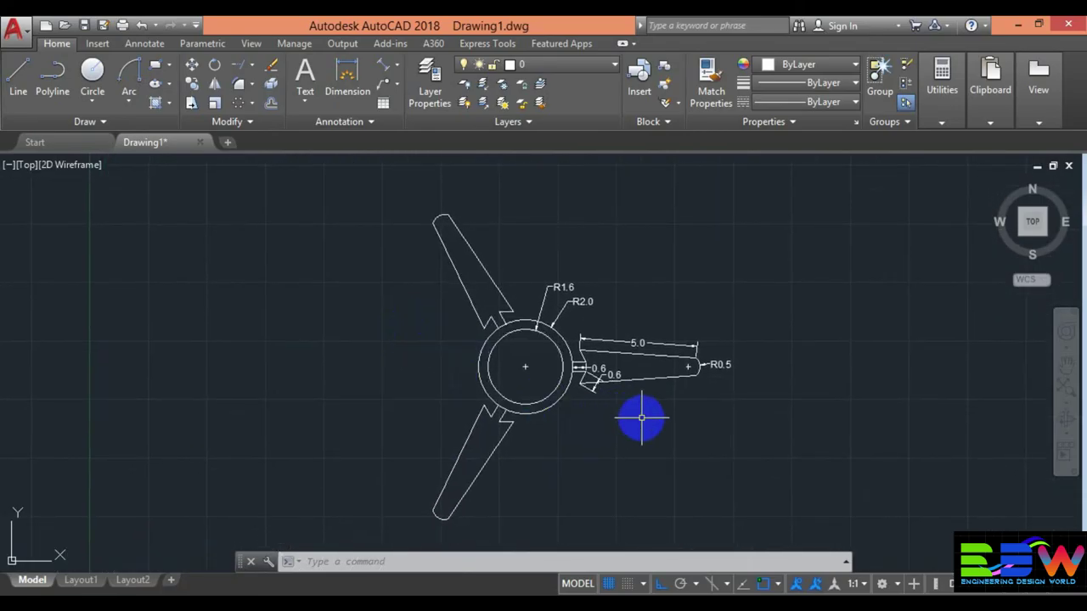
scroll(610, 395, "up", 4)
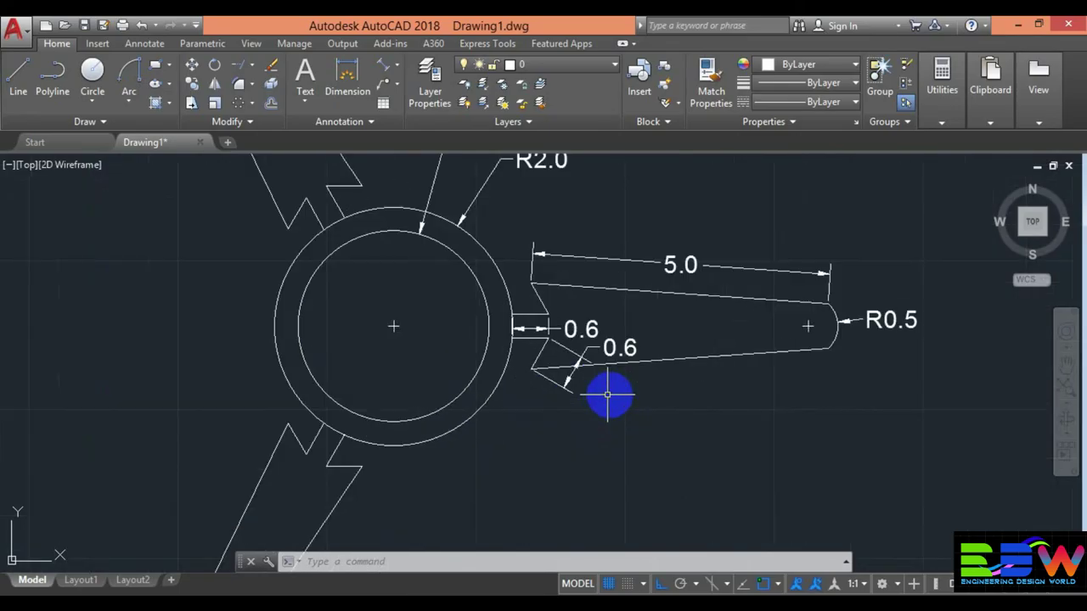
left_click(573, 357)
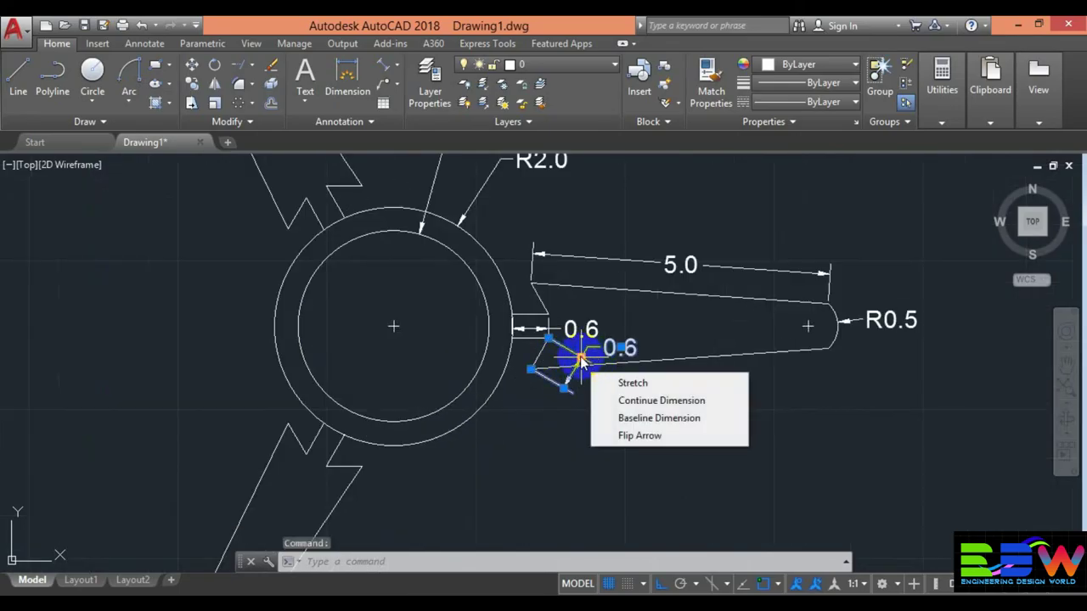
key("Escape")
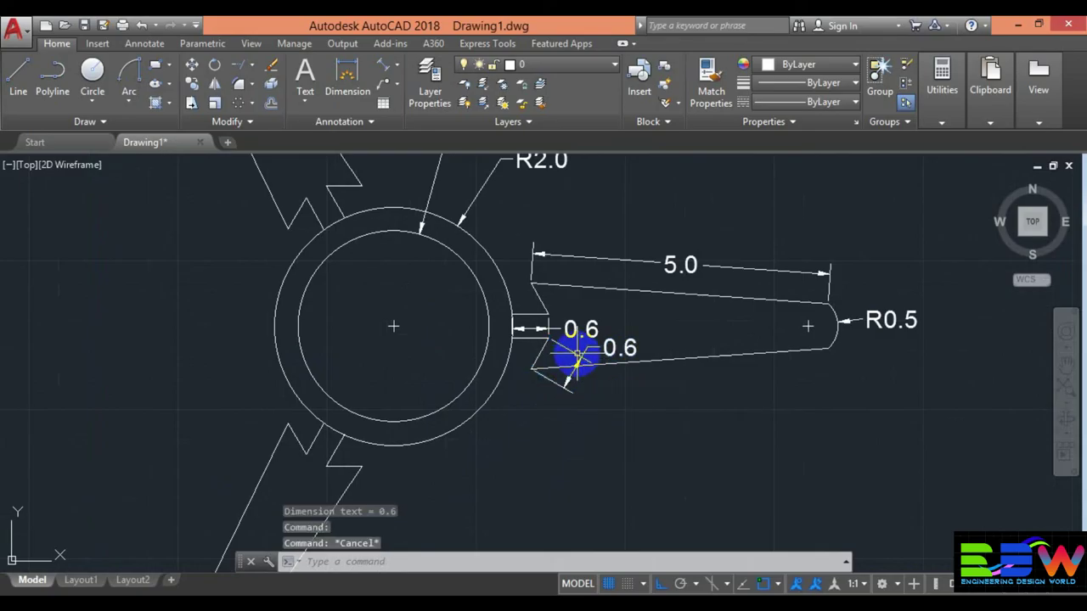
left_click(577, 358)
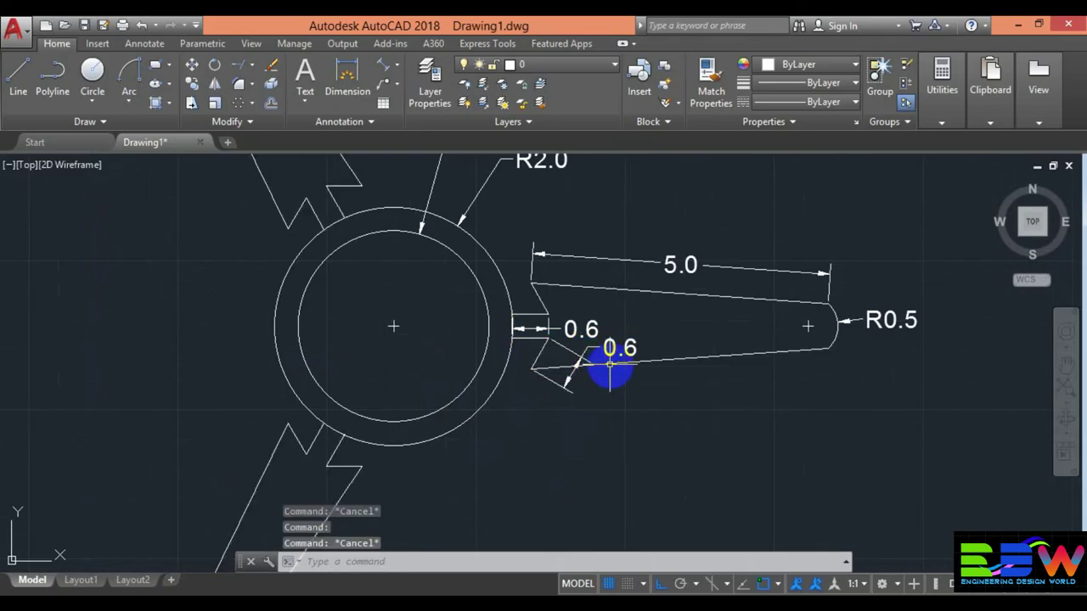
key("Delete")
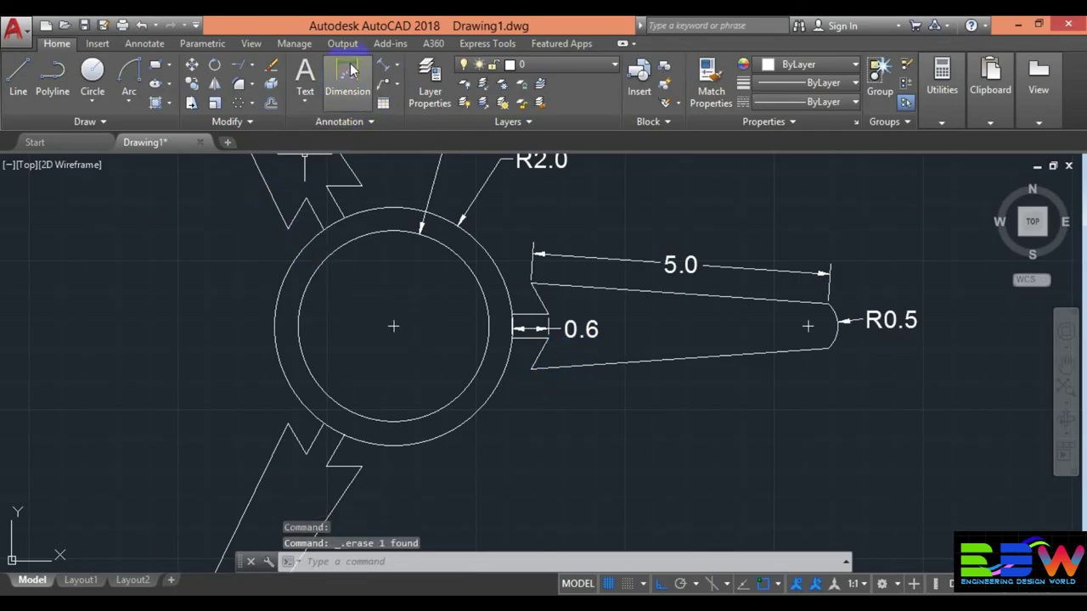
- Re-add the aligned 0.6 notch dimension with its text below toward the hub, then view the whole fan
left_click(389, 66)
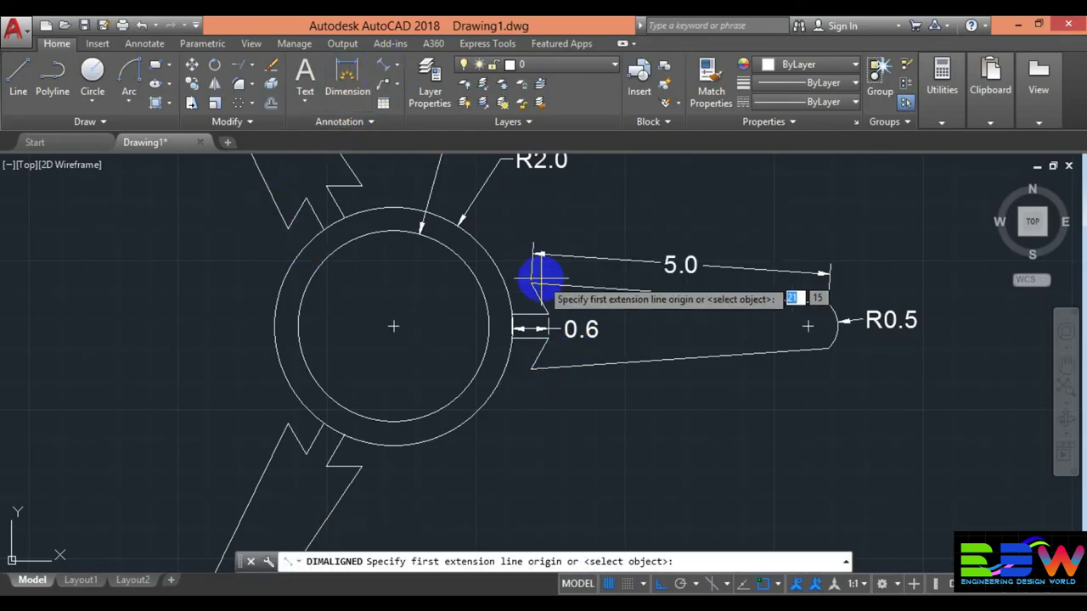
left_click(539, 361)
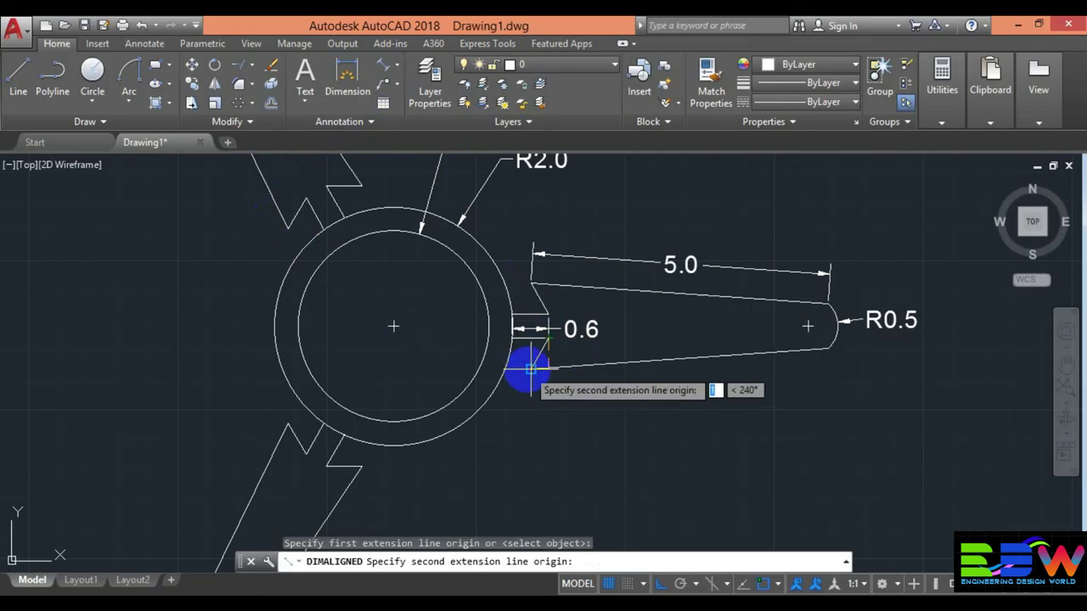
left_click(522, 366)
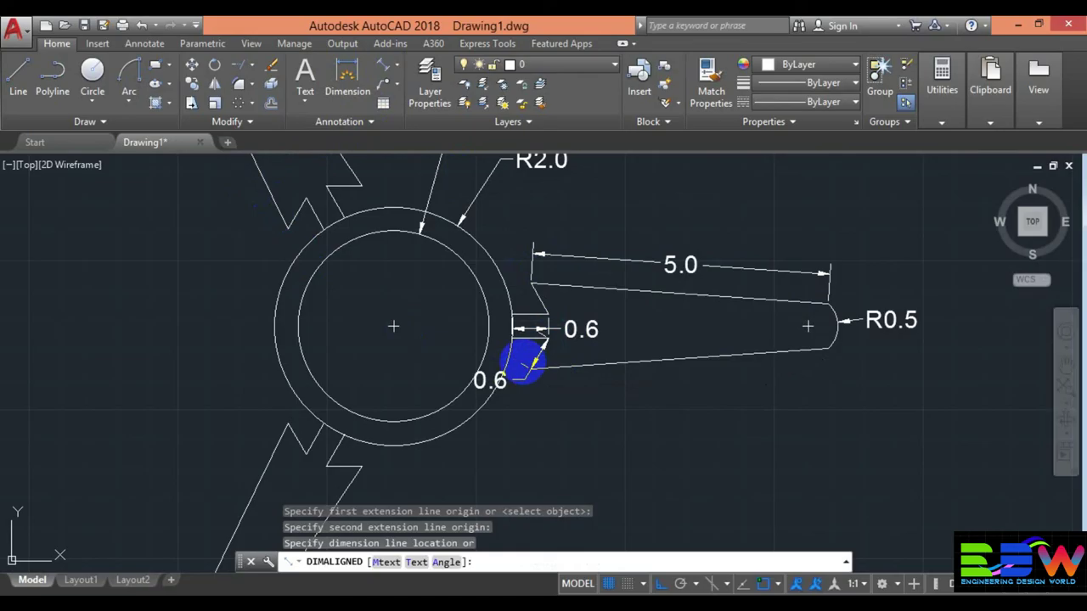
left_click(533, 370)
scroll(636, 439, "down", 2)
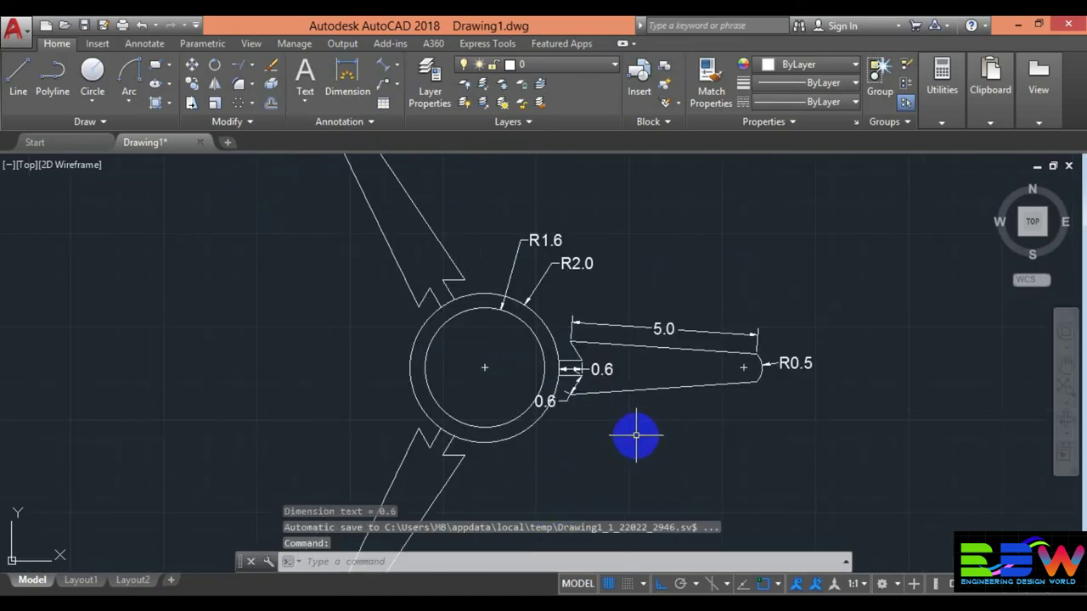
middle_click_drag(636, 435, 635, 408)
scroll(636, 405, "down", 3)
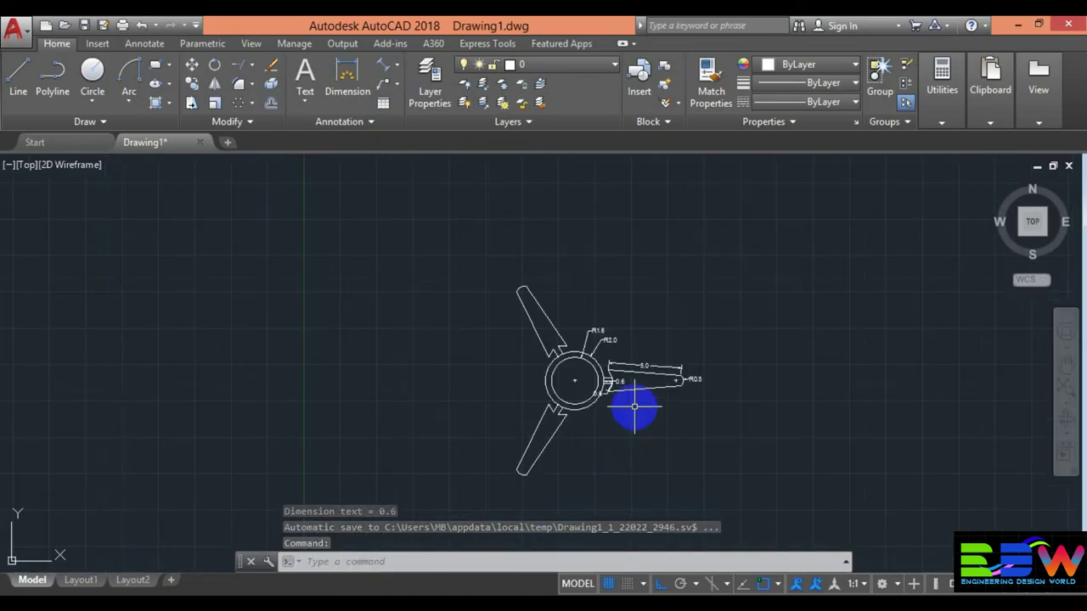
scroll(634, 420, "up", 3)
scroll(635, 422, "down", 2)
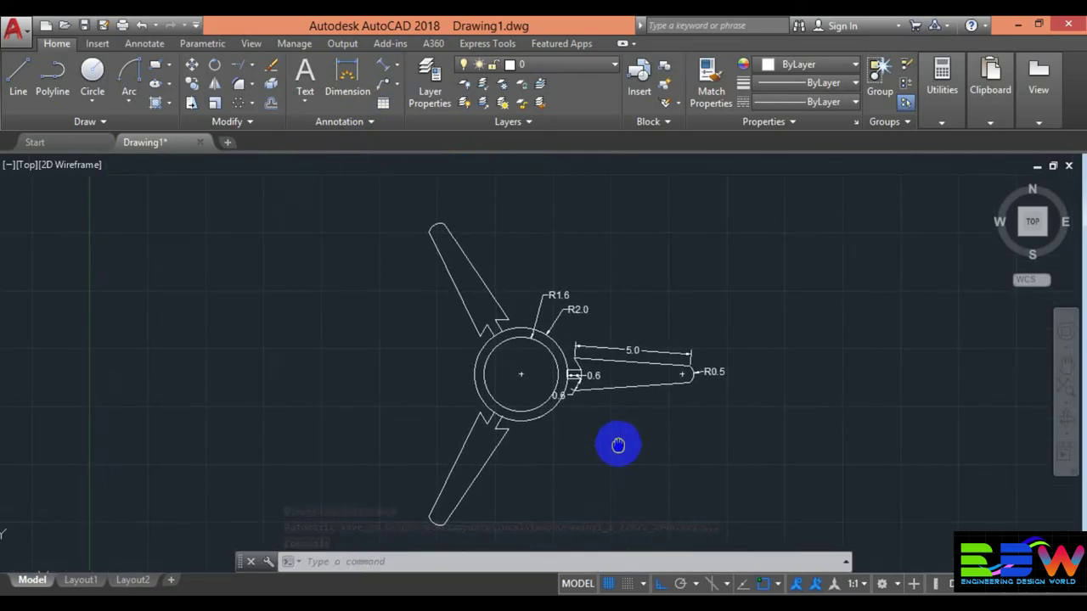